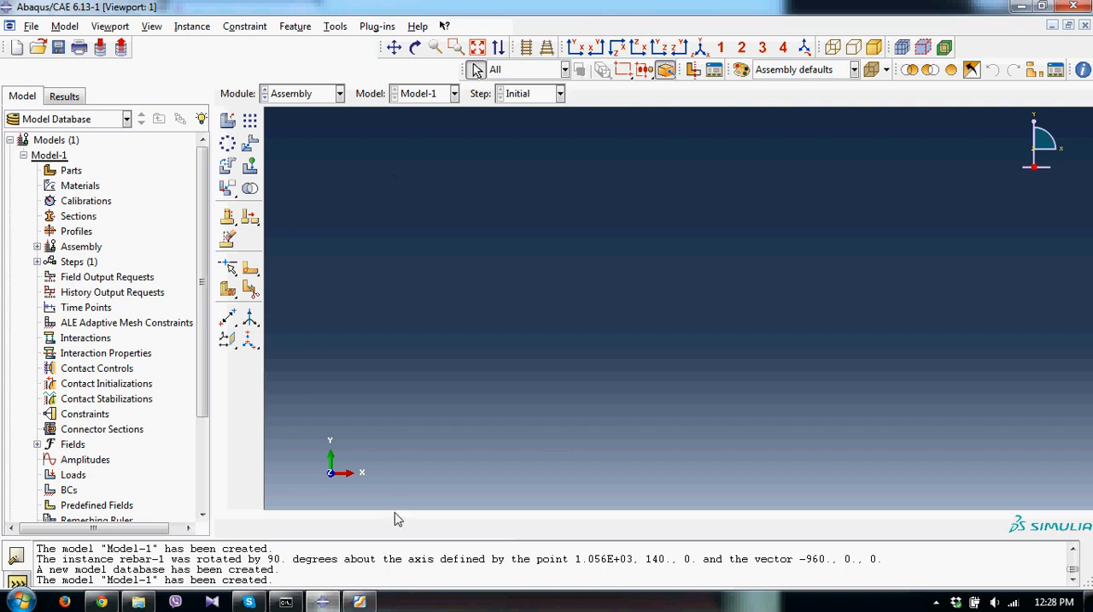
Check the beam drawing in Foxit Reader and, back in Abaqus/CAE, create a 3D deformable solid extrusion part named "concrete block" with approximate size 1000.
left_click(360, 601)
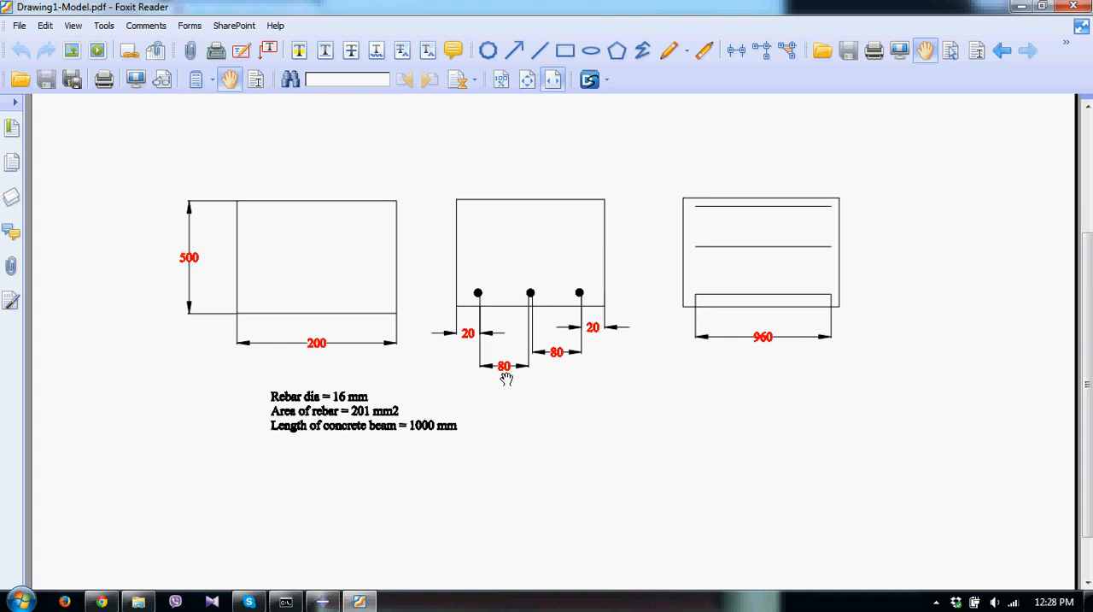
left_click(323, 602)
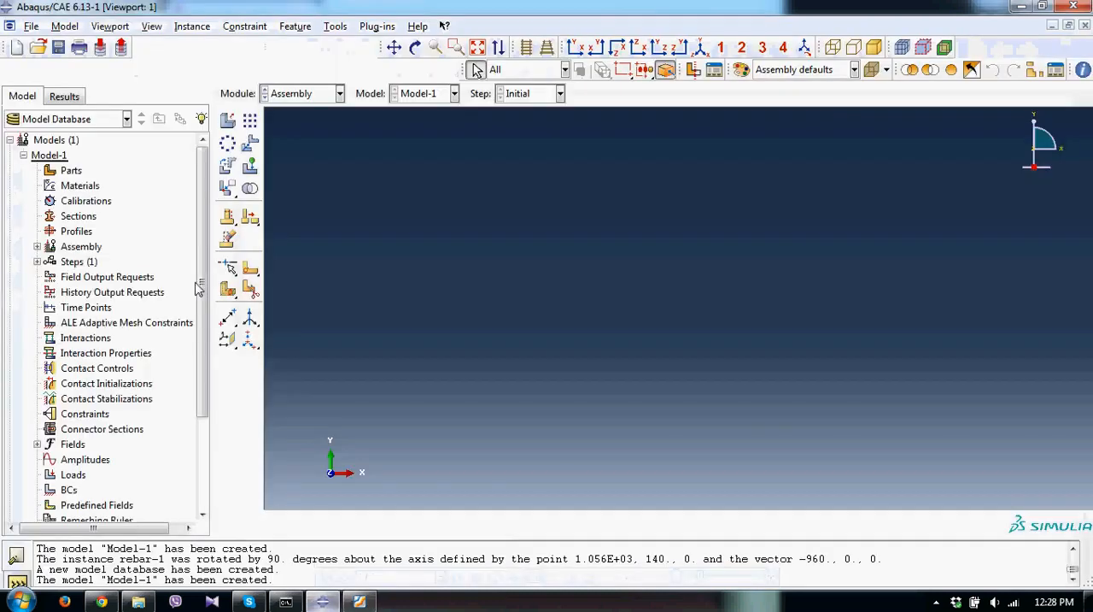
double_click(70, 170)
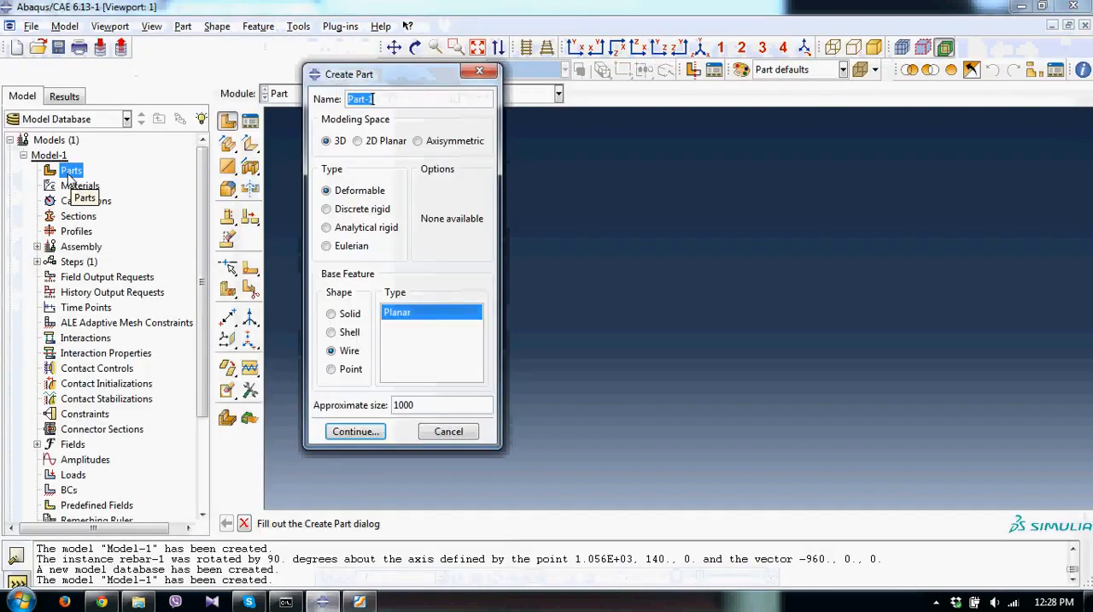
type("concrete")
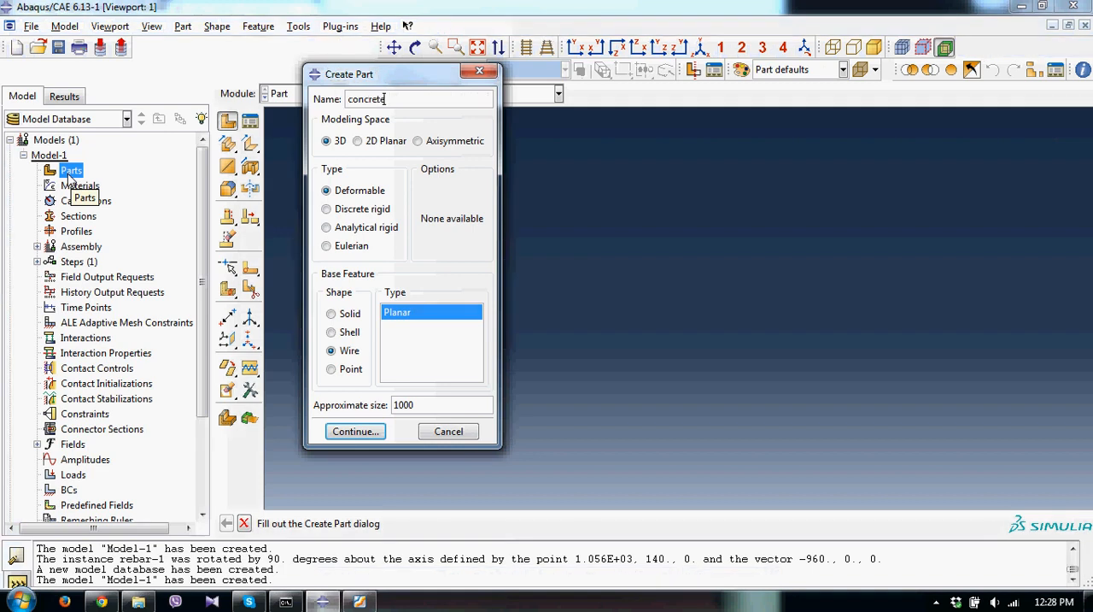
type(" block")
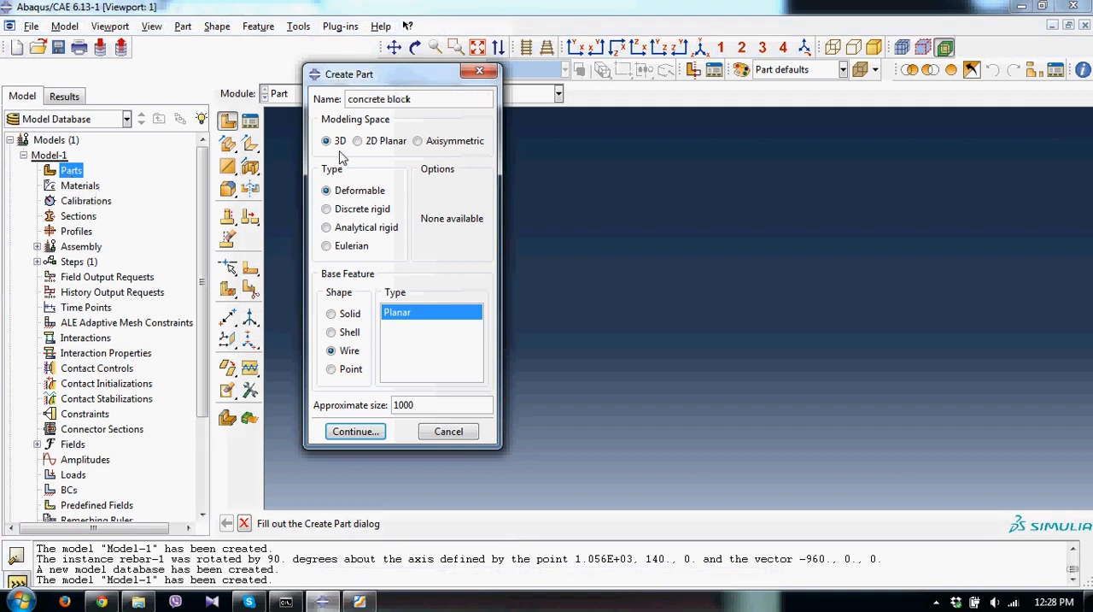
left_click(350, 315)
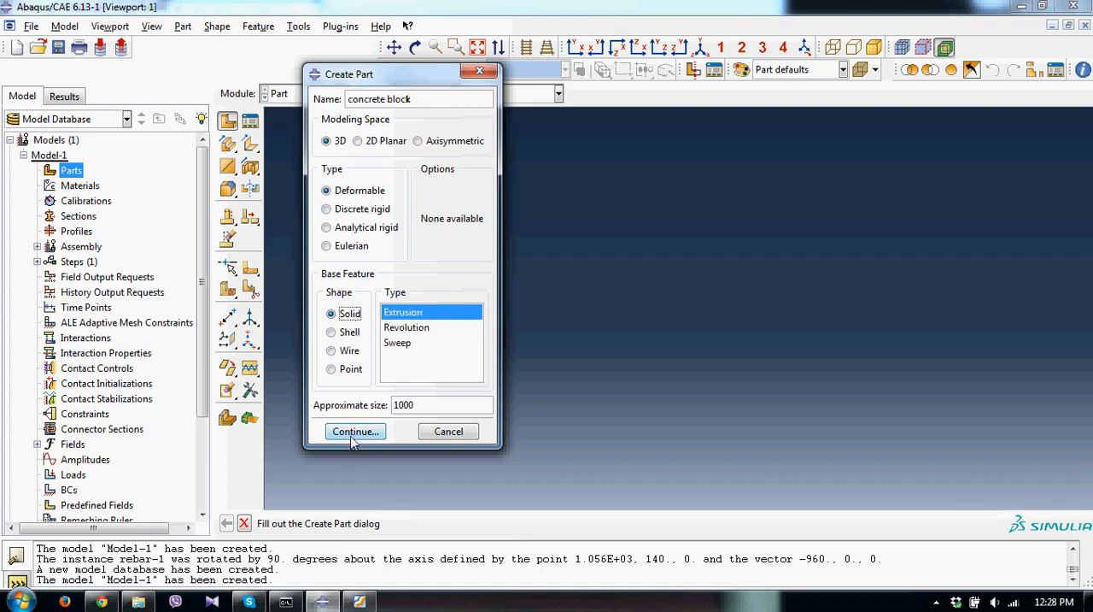
left_click(355, 431)
Sketch a rectangle about 230 wide and 160 high as the concrete block's section.
left_click(250, 145)
left_click(443, 164)
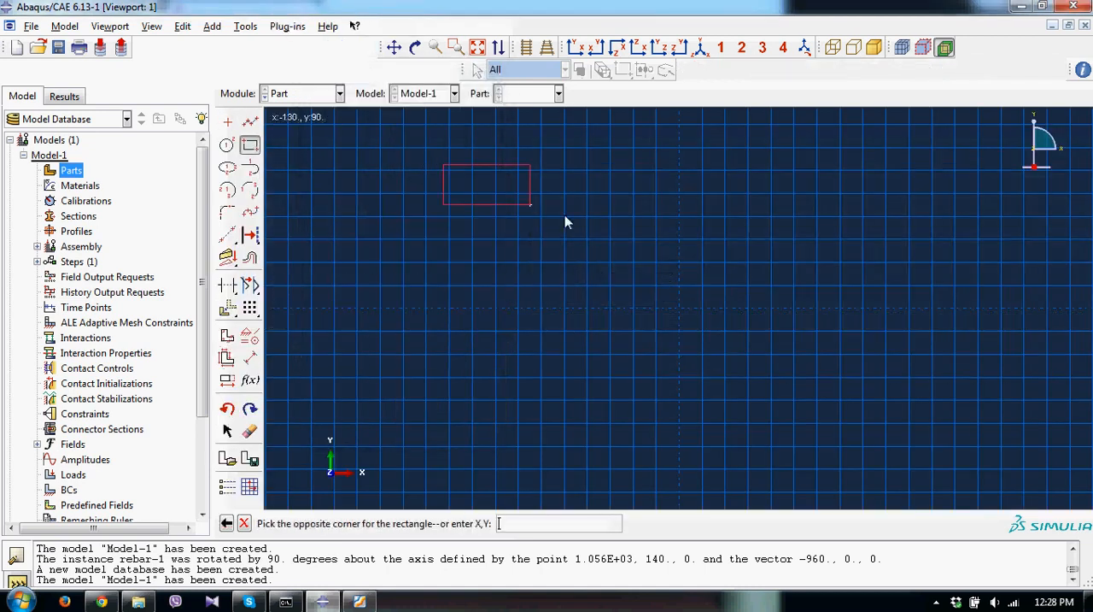
left_click(706, 347)
Dimension the rectangle's bottom edge and set its width to 200.
left_click(249, 359)
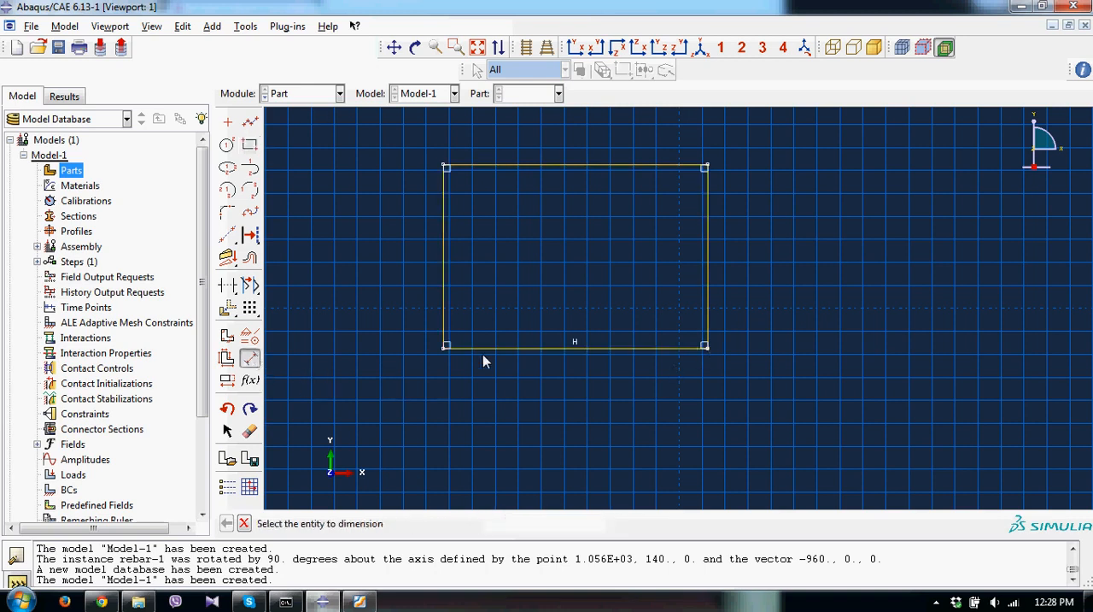
left_click(502, 347)
left_click(496, 388)
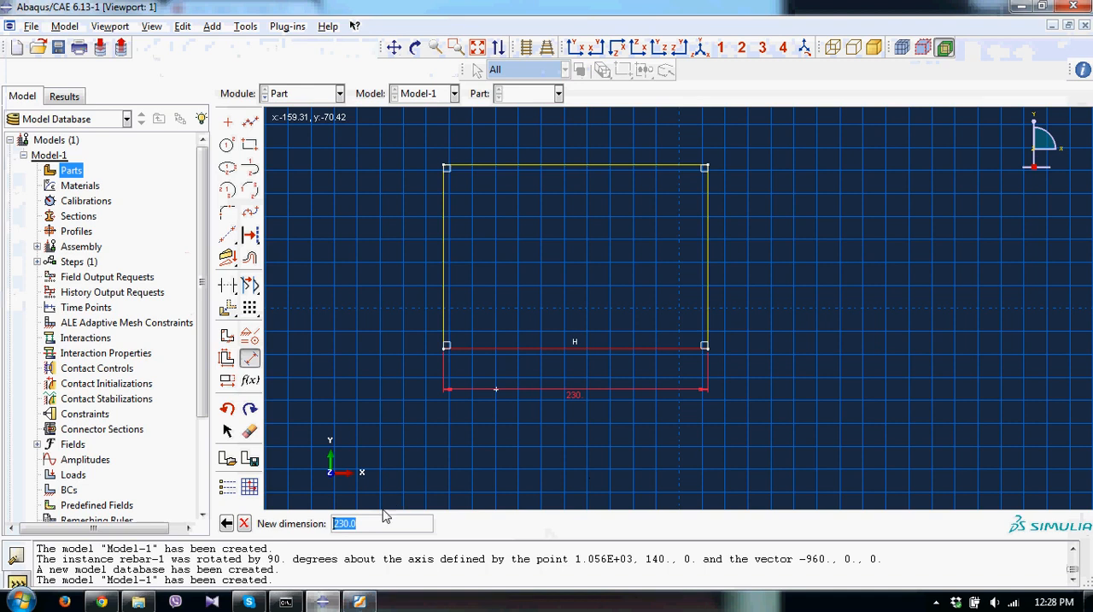
type("20")
key("Return")
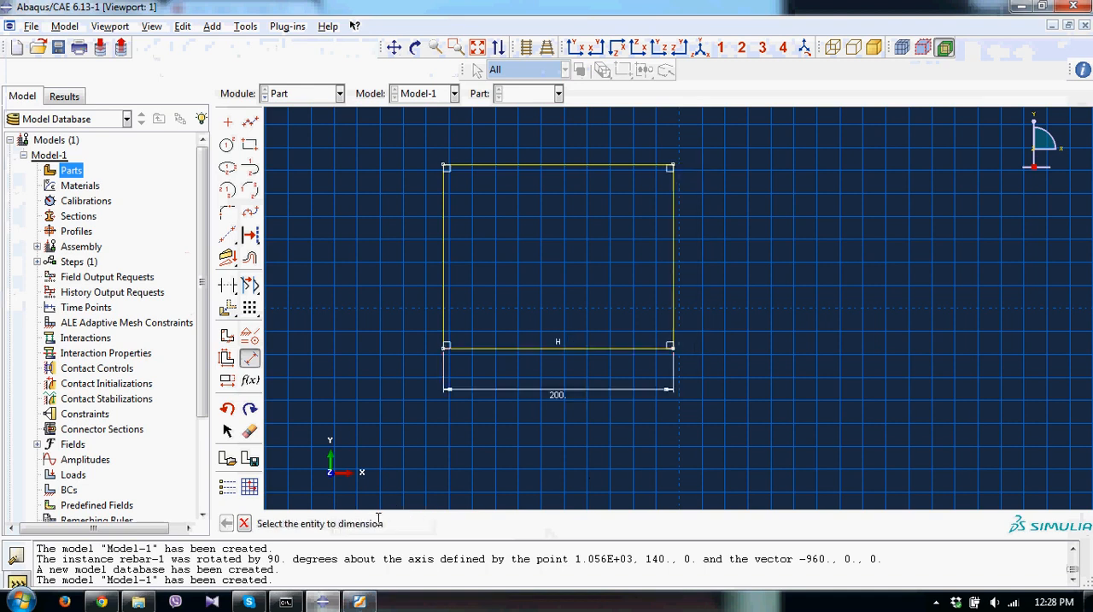
Dimension the rectangle's left edge and set its height to 500.
left_click(442, 301)
left_click(414, 299)
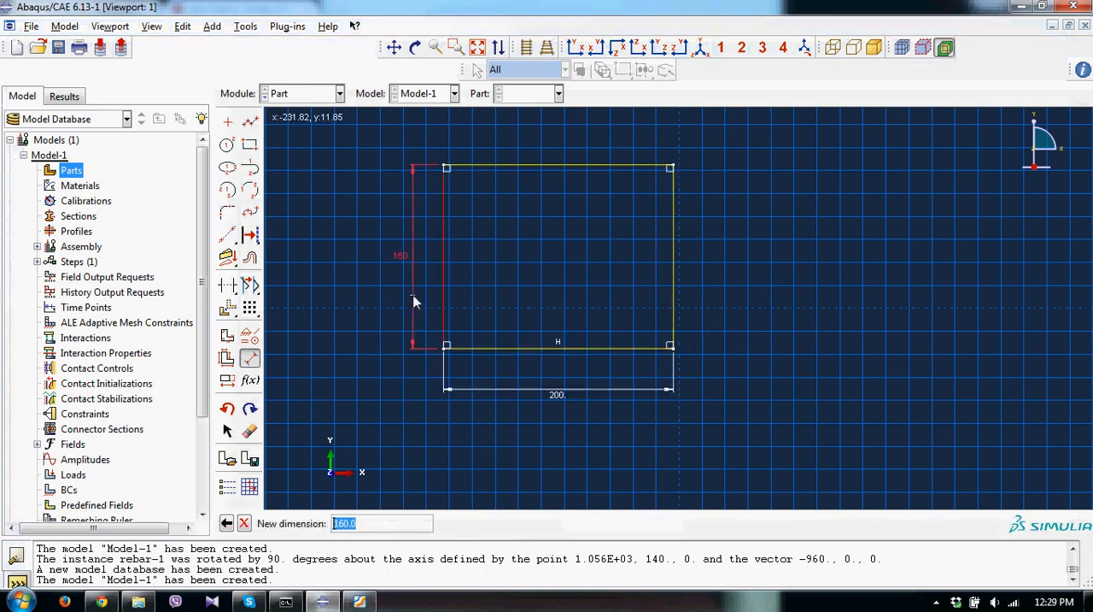
left_click(361, 606)
left_click(360, 606)
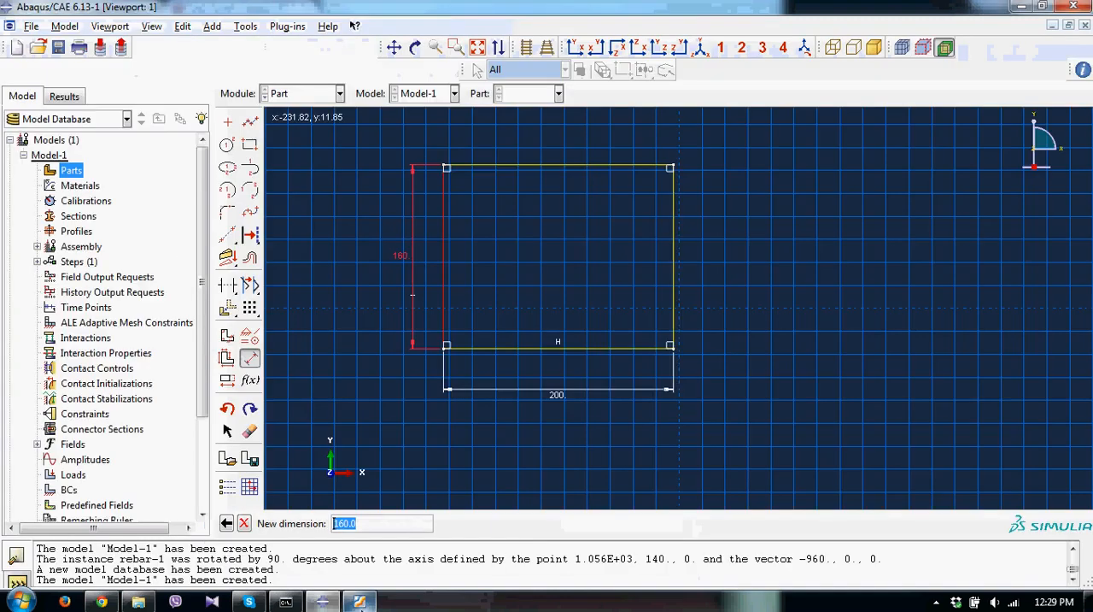
type("500")
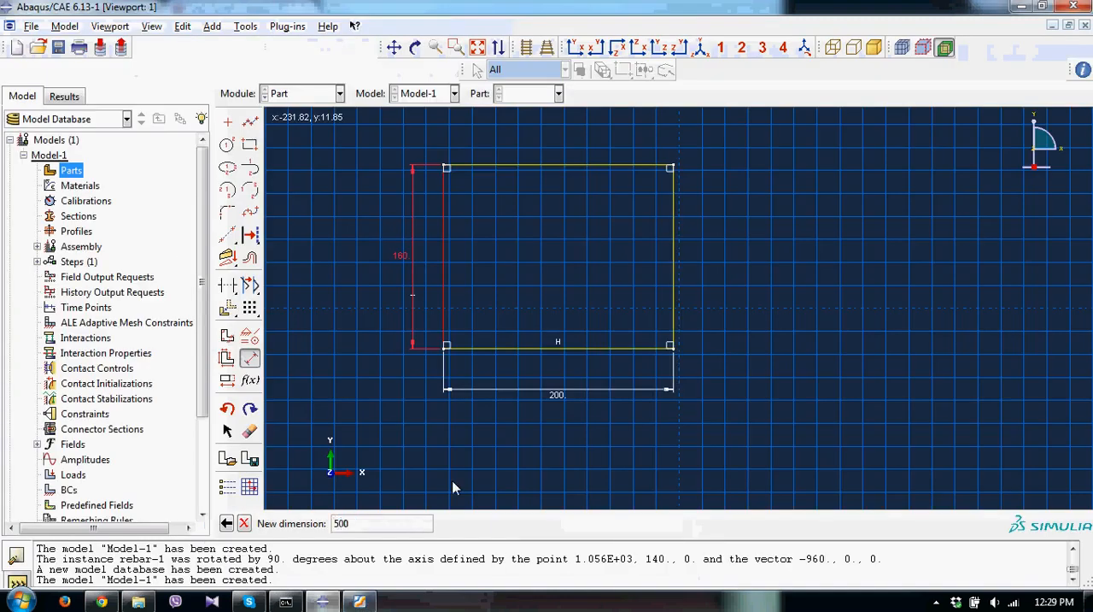
key("Return")
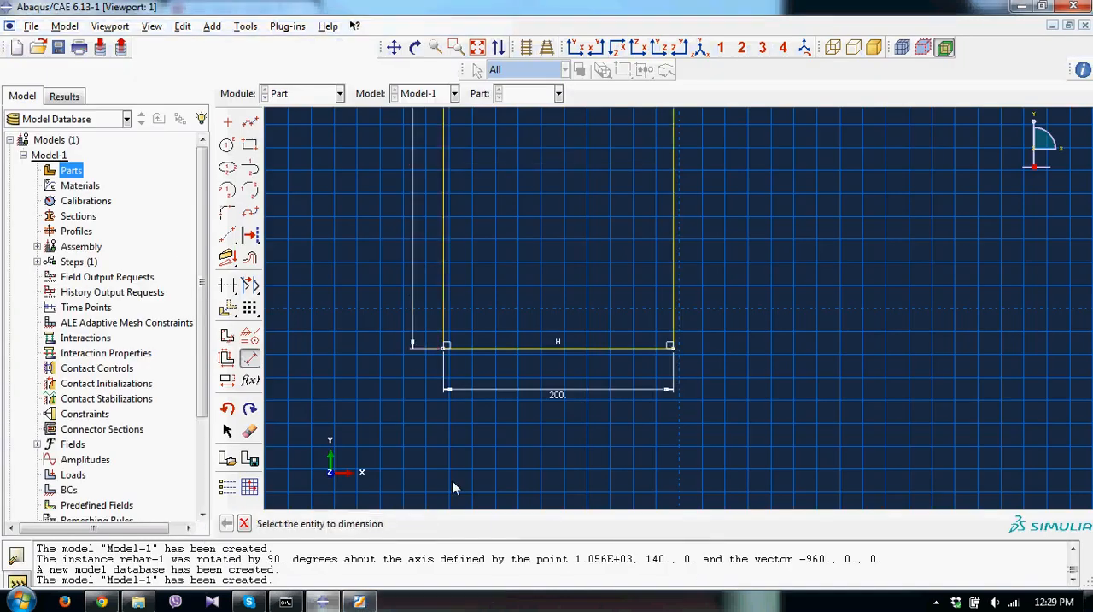
left_click(244, 522)
Finish the section sketch, extrude it to a depth of 1000, and display the block shaded.
left_click(434, 524)
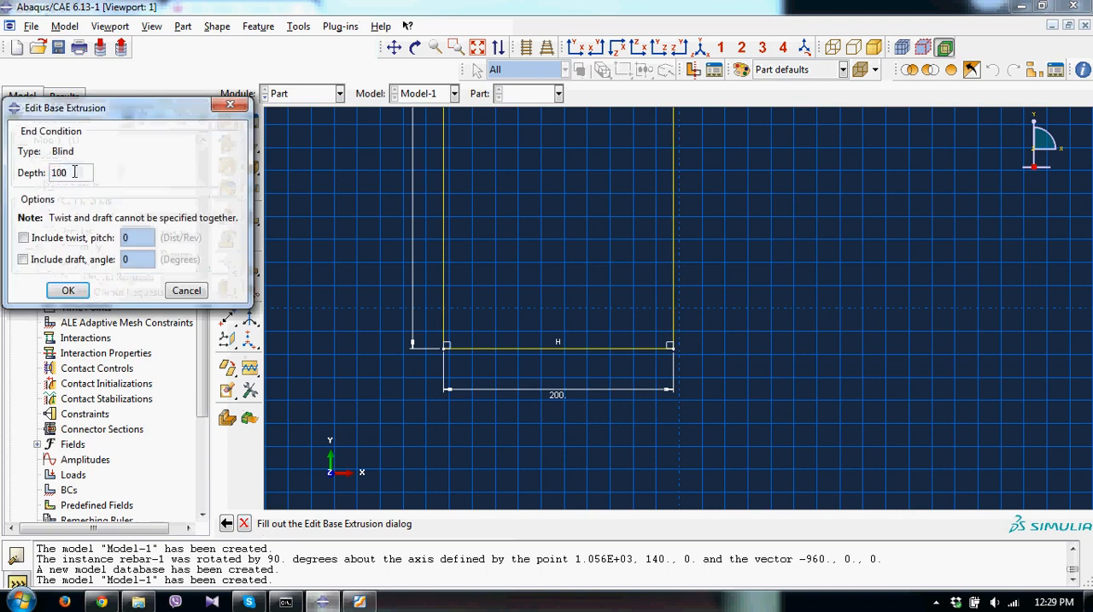
type("0")
left_click(67, 291)
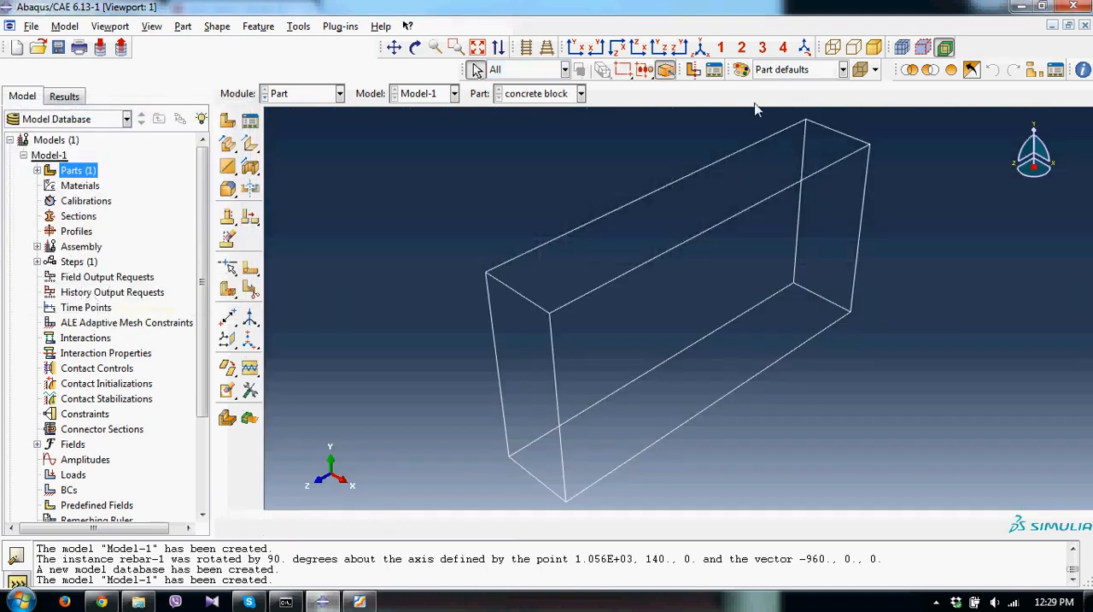
left_click(874, 47)
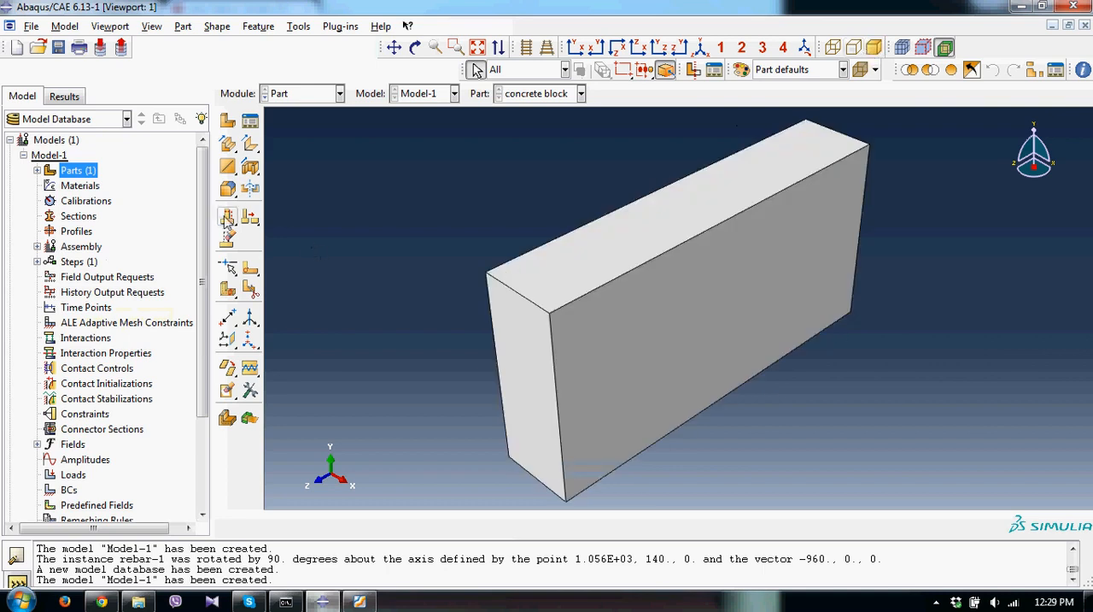
Create a 3D deformable planar wire part named "rebar" with approximate size 1000.
double_click(86, 177)
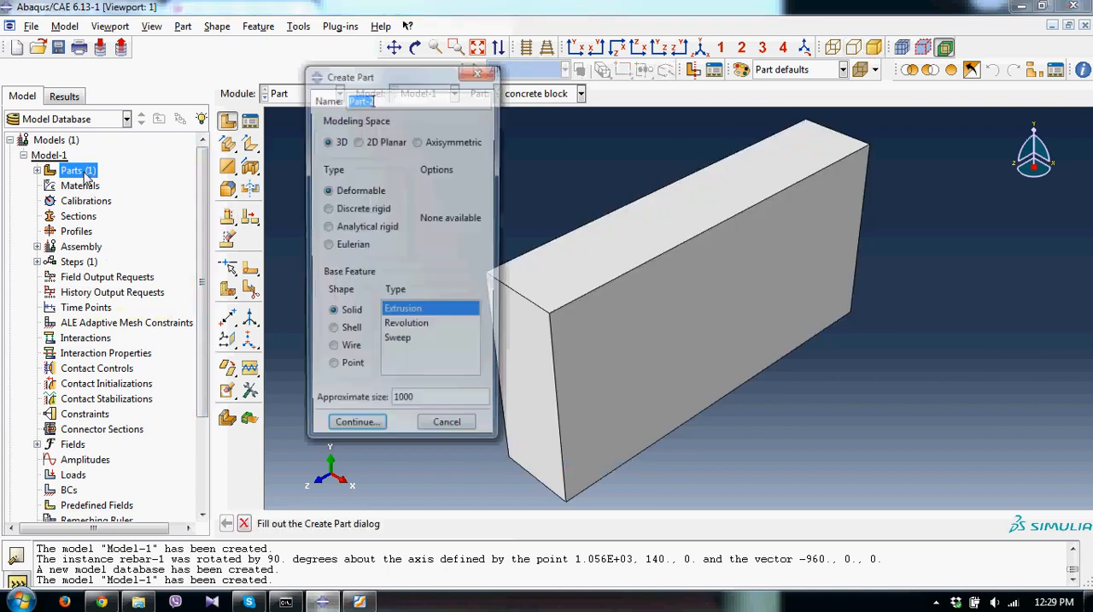
type("rebar")
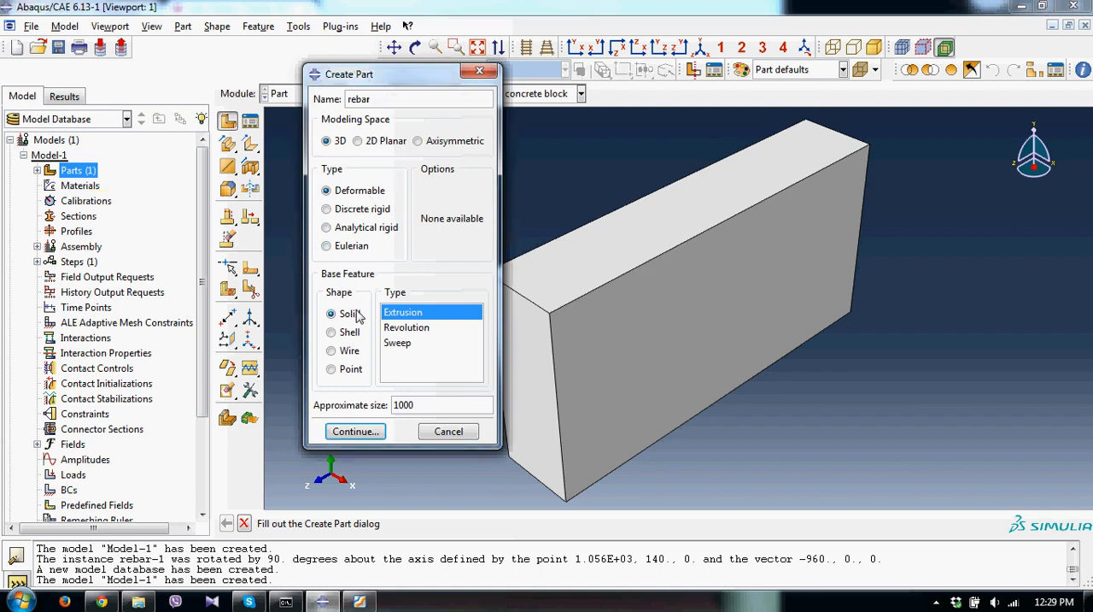
left_click(348, 353)
left_click(356, 431)
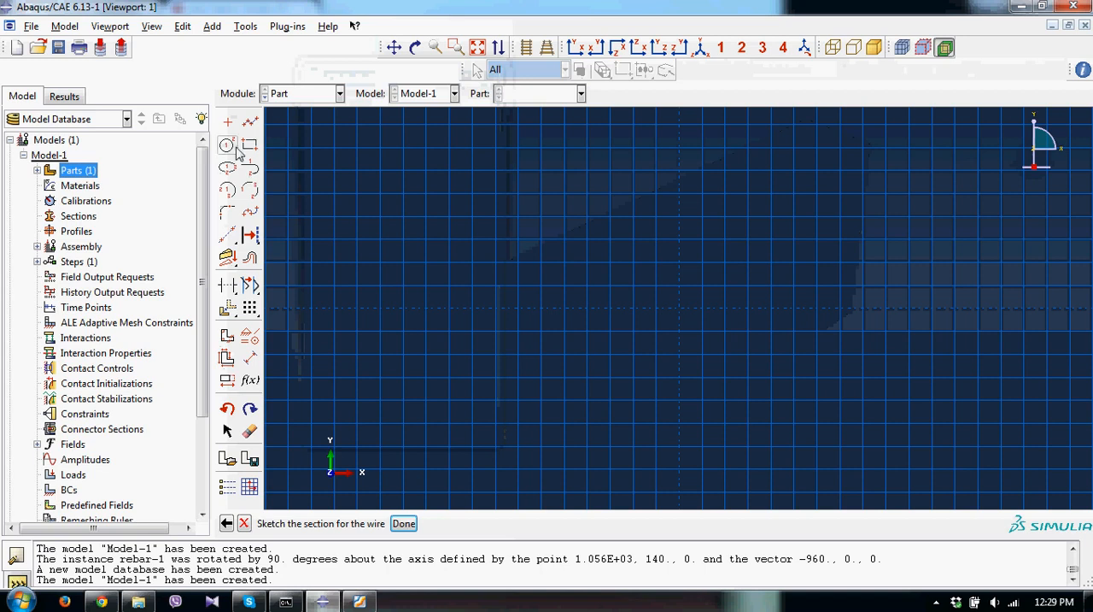
Sketch a horizontal rebar line about 280 long from (-180, 140) to (100, 140).
left_click(249, 121)
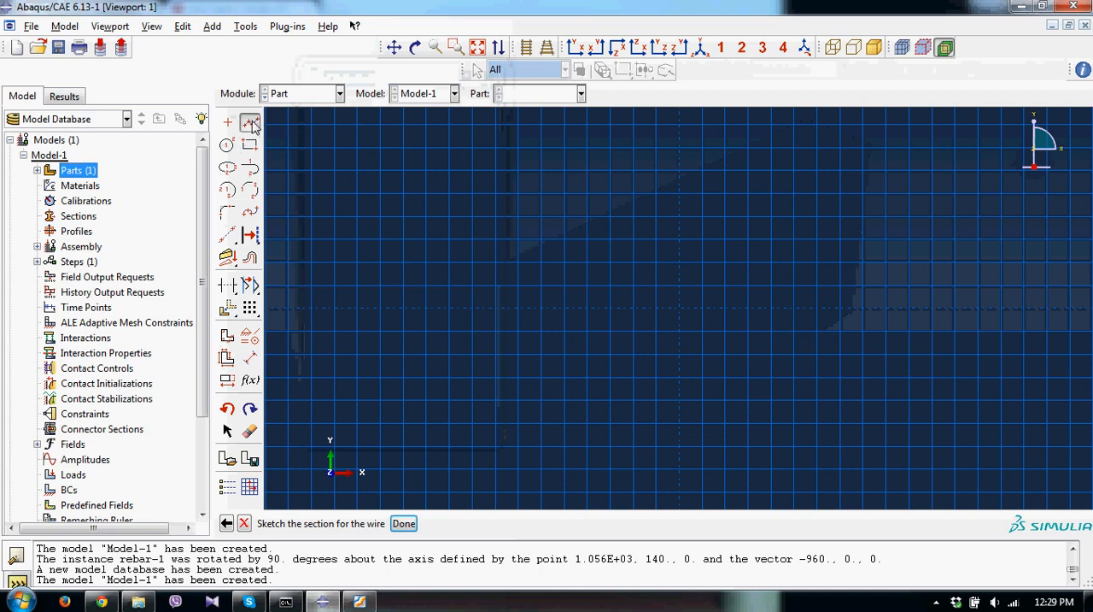
left_click(473, 148)
left_click(793, 154)
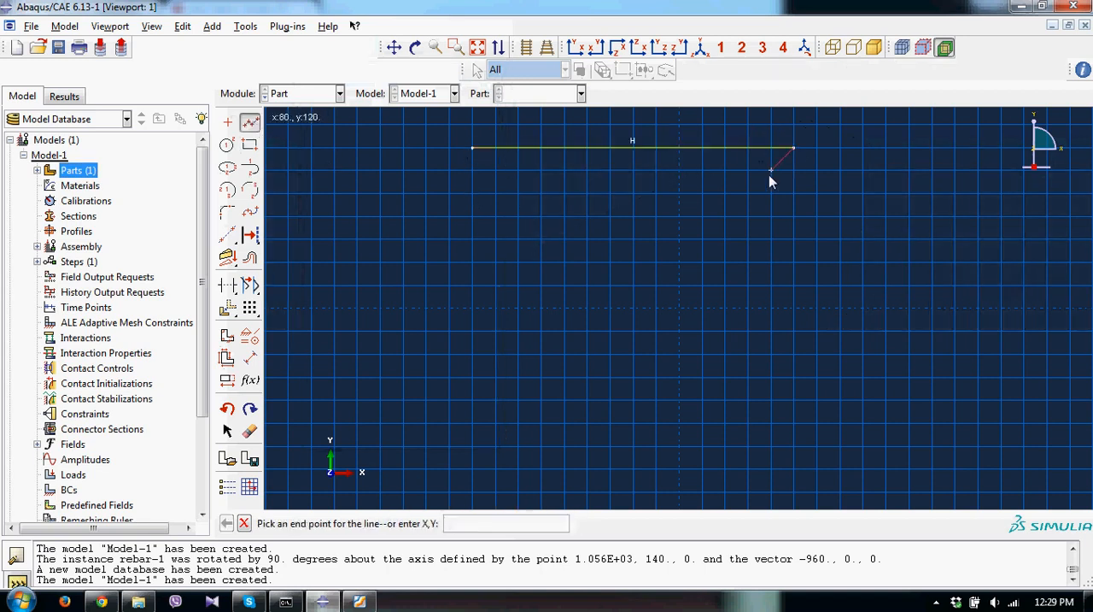
key("Escape")
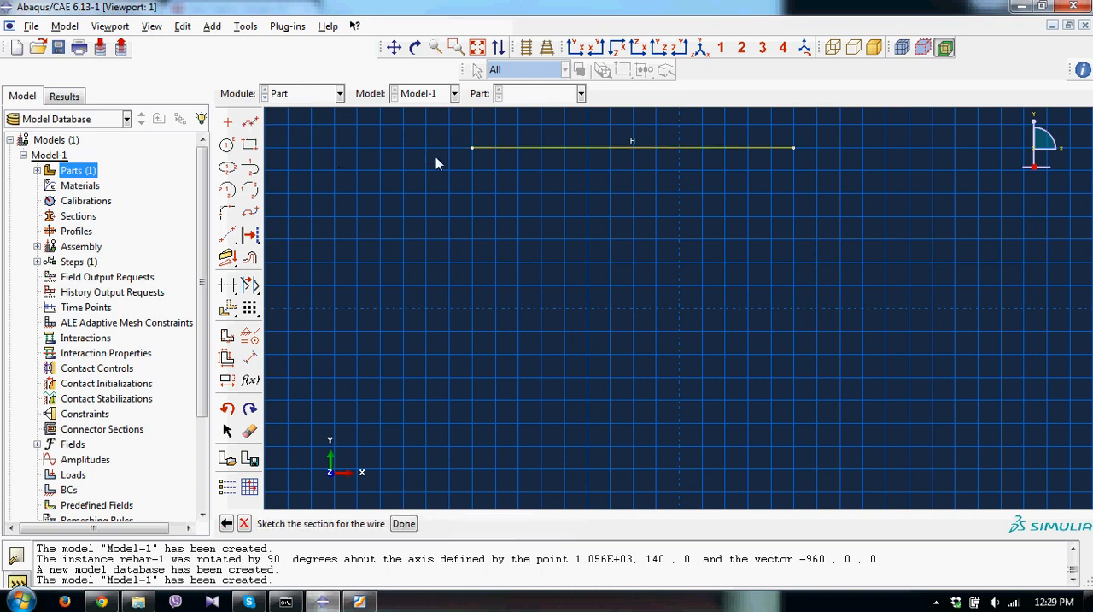
Sketch a second horizontal rebar line below the first, from (-180, 60) to (100, 60).
left_click(249, 121)
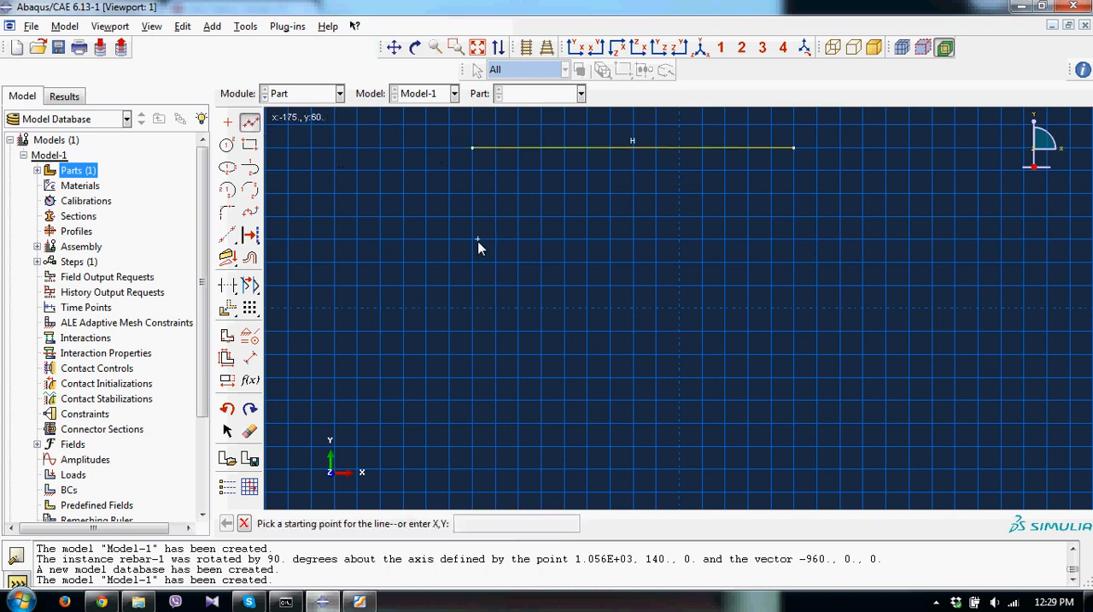
key("Escape")
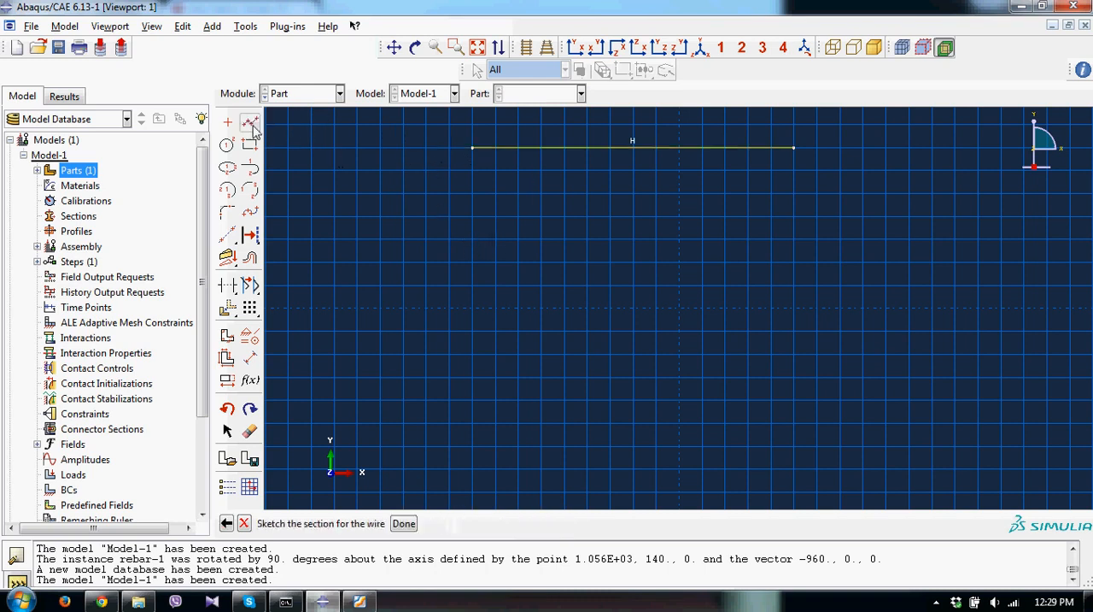
left_click(249, 121)
left_click(473, 238)
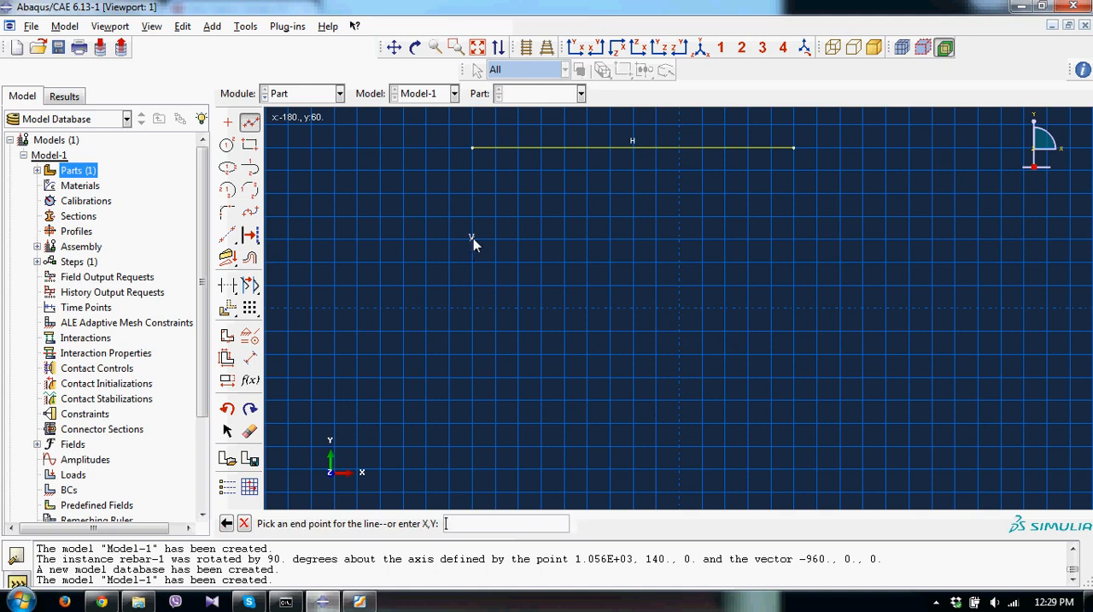
left_click(793, 240)
key("Escape")
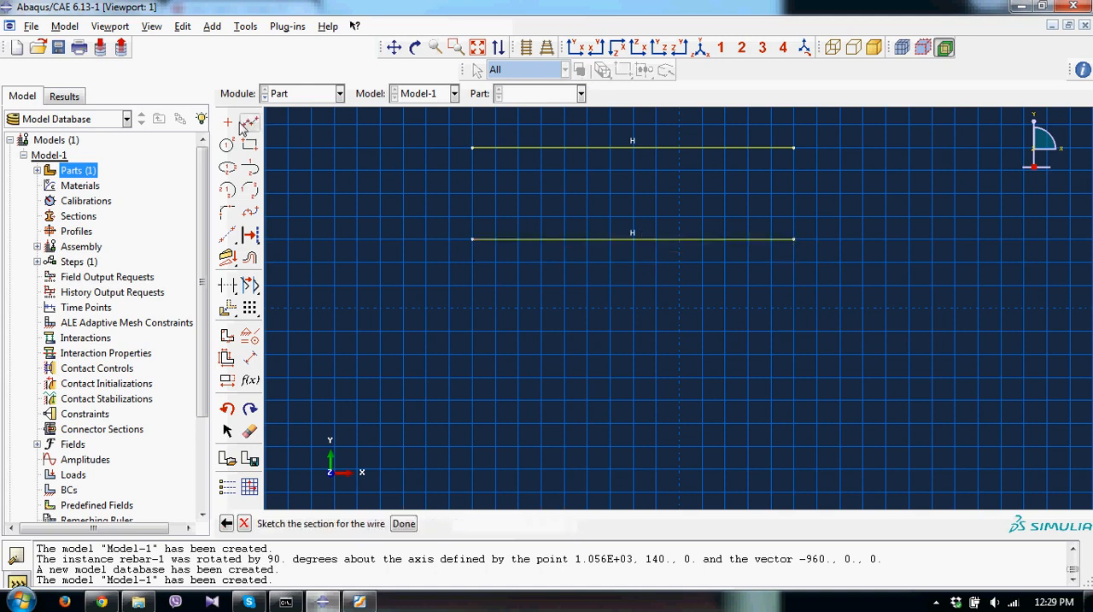
Sketch a third horizontal rebar line from (-180, -40) to (100, -40).
left_click(251, 123)
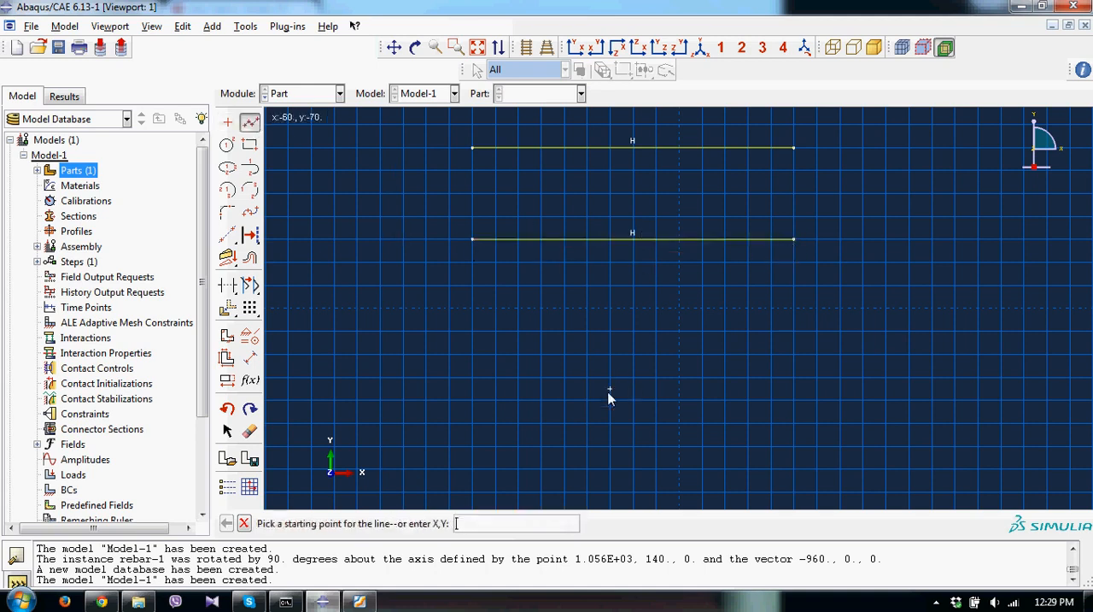
left_click(474, 355)
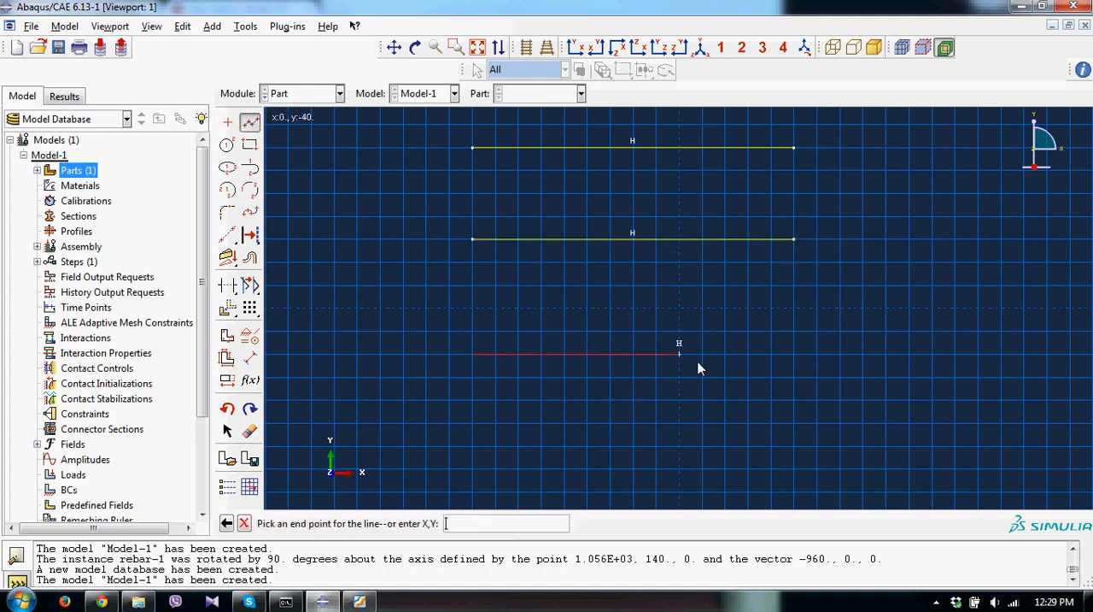
left_click(793, 354)
key("Escape")
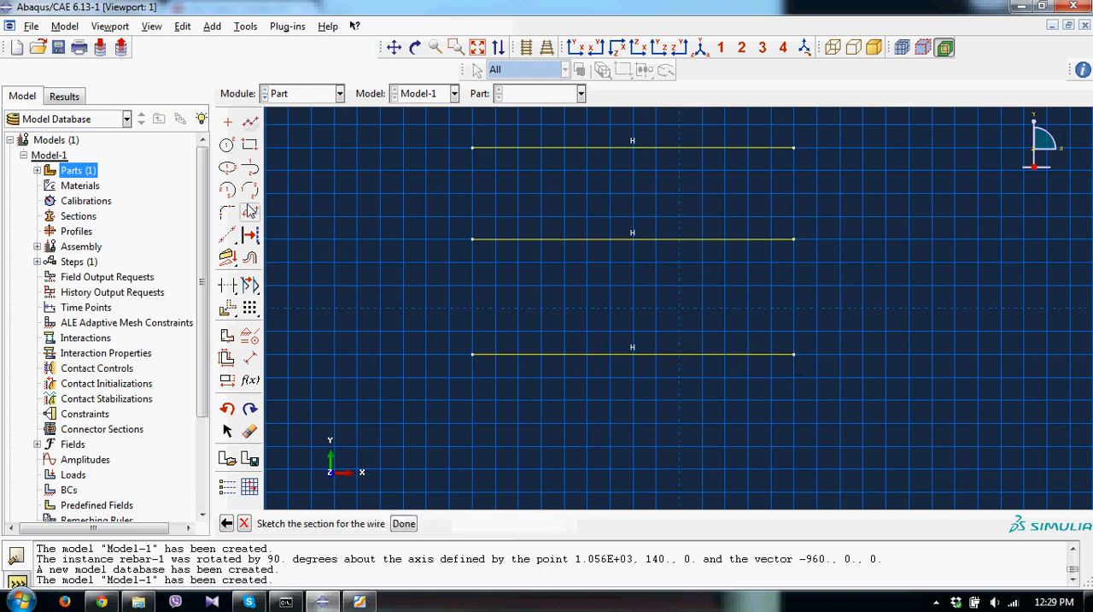
Apply an equal length constraint to the three horizontal rebar lines.
left_click(250, 339)
left_click(46, 158)
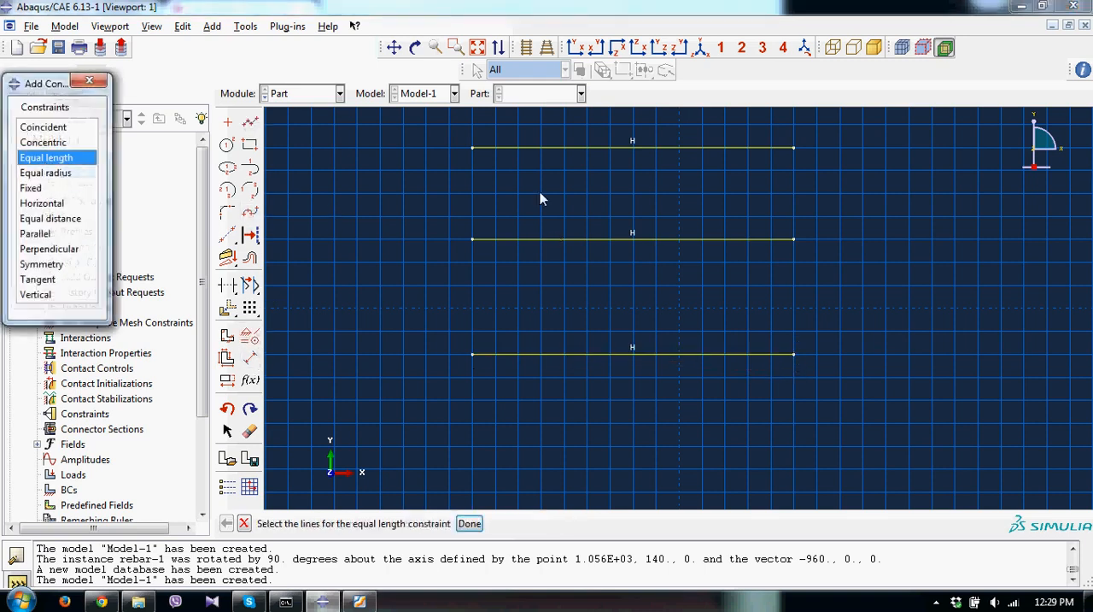
left_click(571, 148)
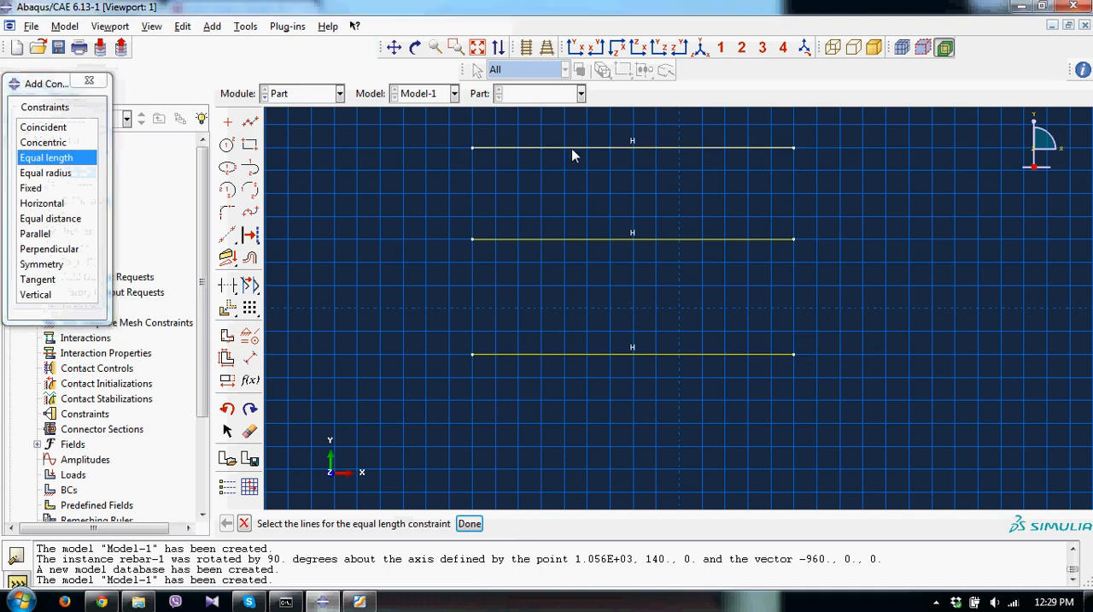
left_click(584, 240)
left_click(590, 354)
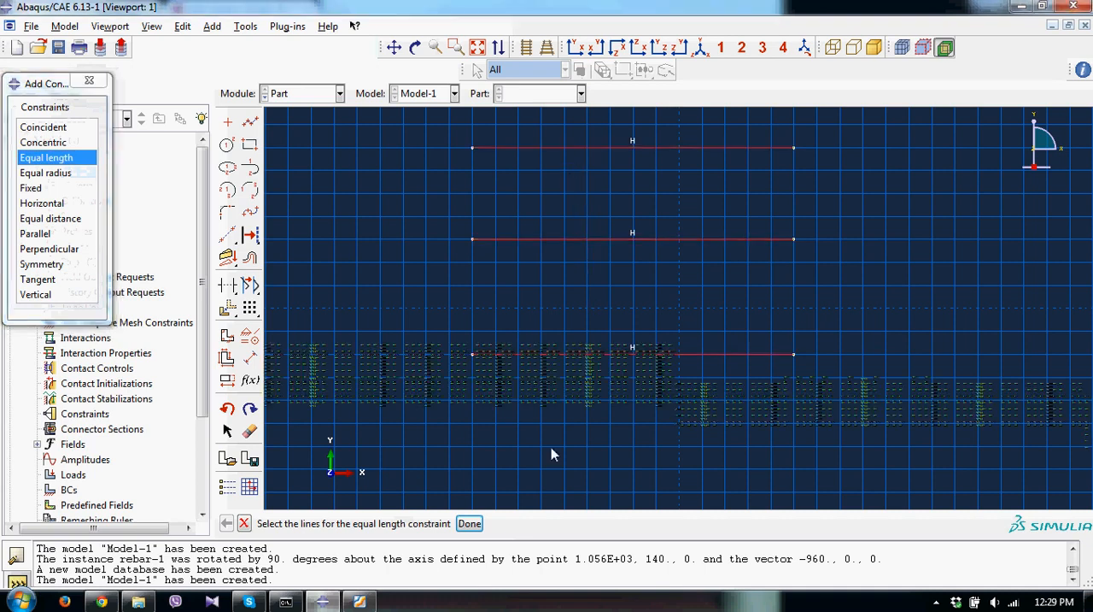
left_click(469, 524)
left_click(89, 80)
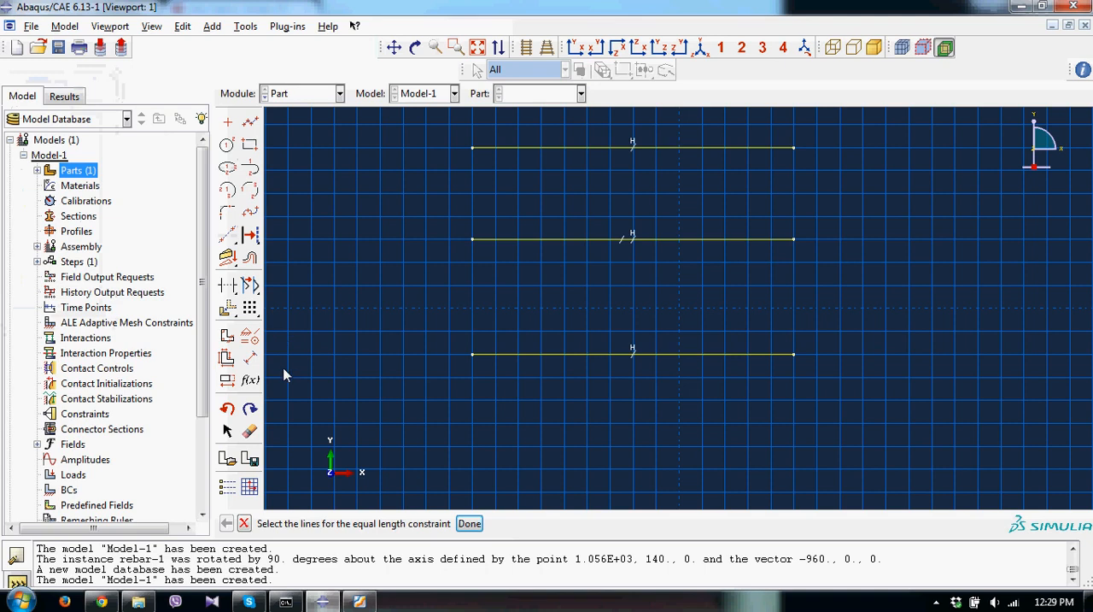
Dimension the length of the uppermost rebar line and set it to 960.
left_click(249, 357)
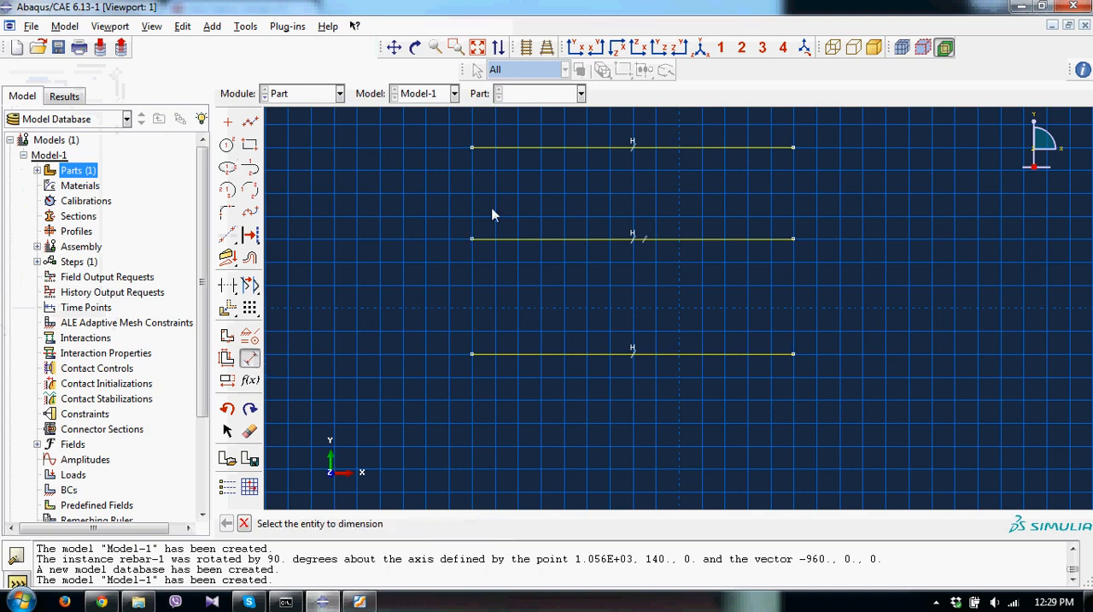
left_click(541, 146)
left_click(545, 127)
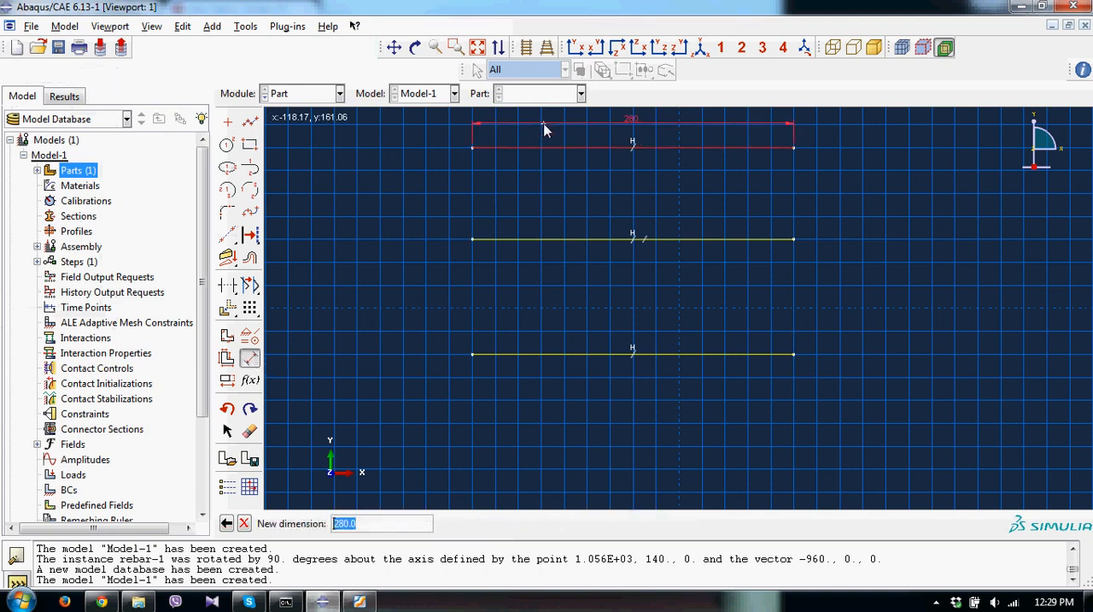
type("960")
key("Return")
left_click(478, 47)
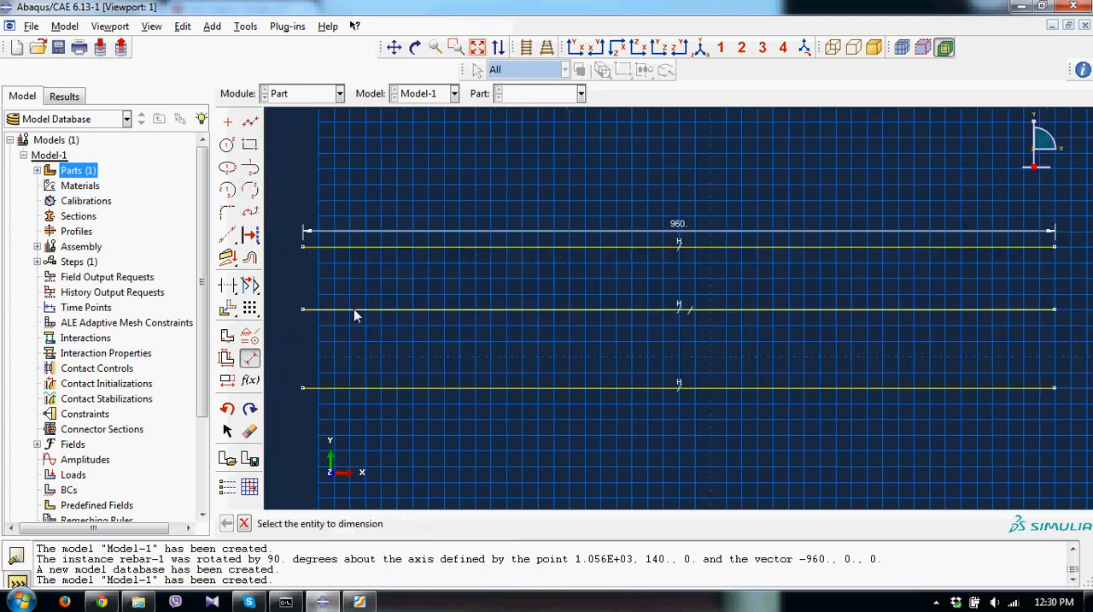
Dimension the spacing between the upper and middle rebar lines as 80.
left_click(370, 245)
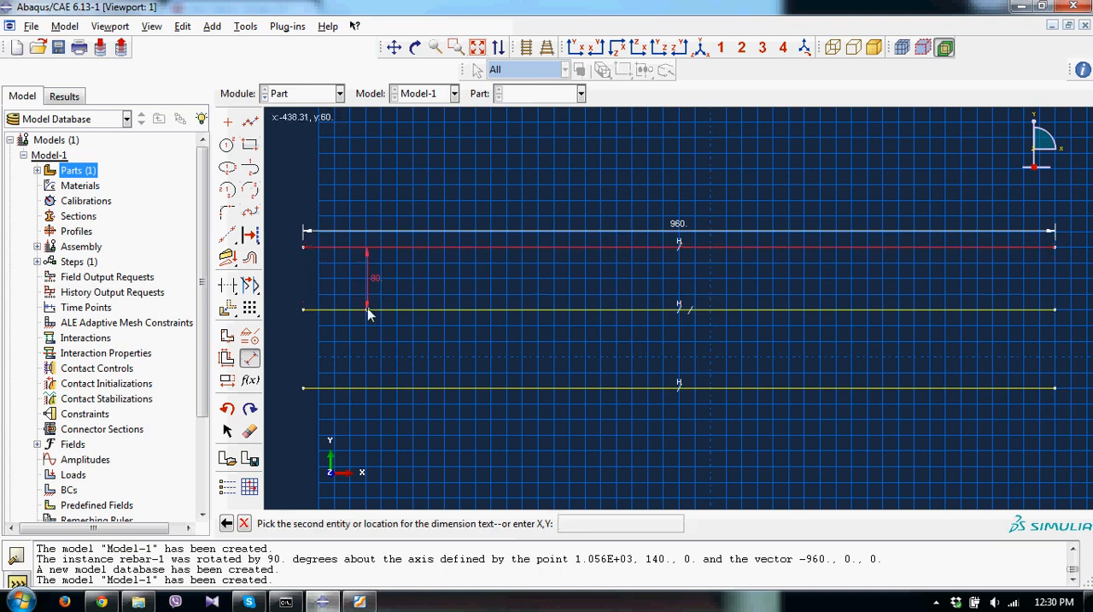
left_click(324, 308)
left_click(284, 309)
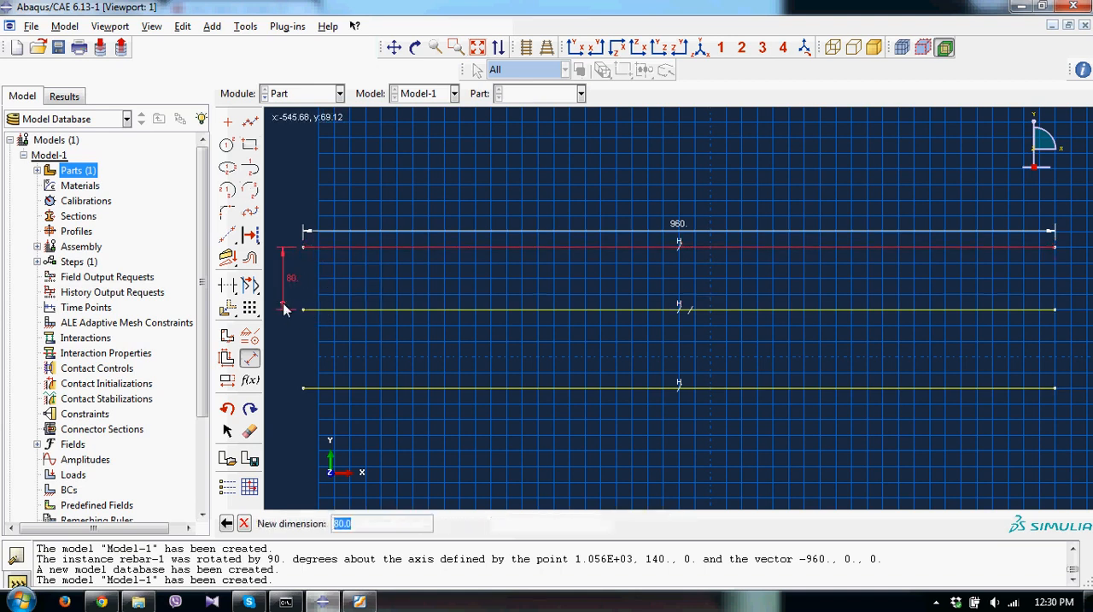
type("80")
key("Return")
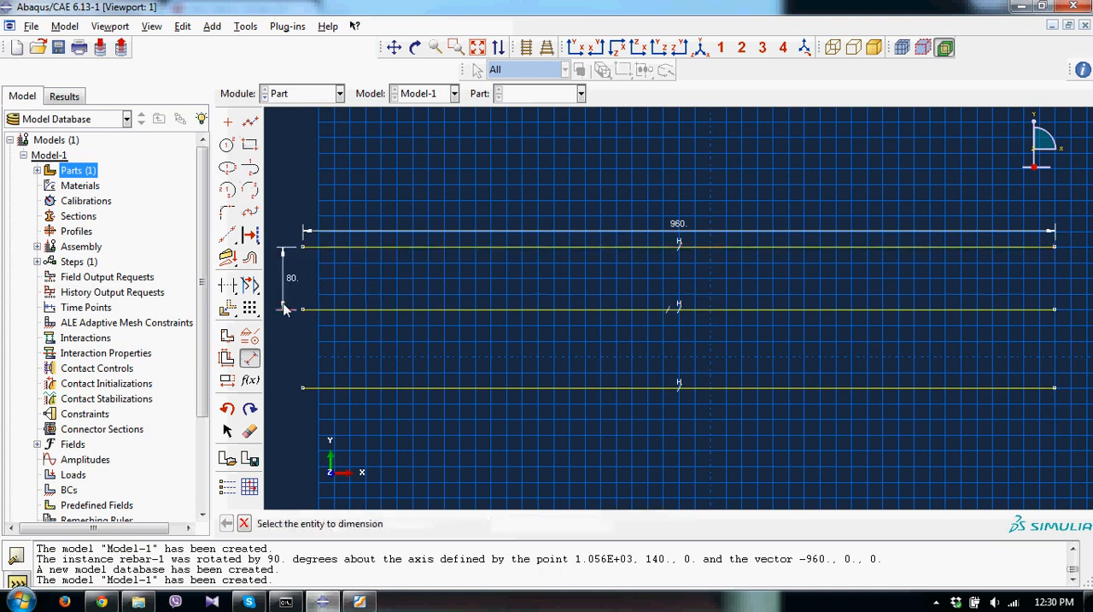
Set the spacing between the middle and lowest rebar lines to 80 and finish the rebar sketch.
left_click(341, 309)
left_click(350, 387)
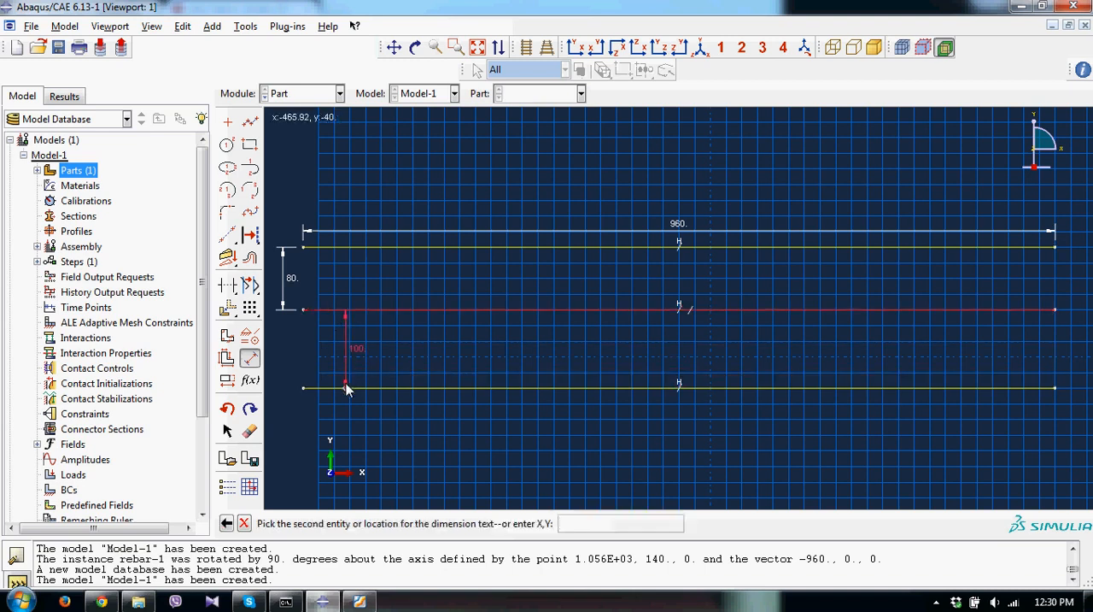
left_click(284, 384)
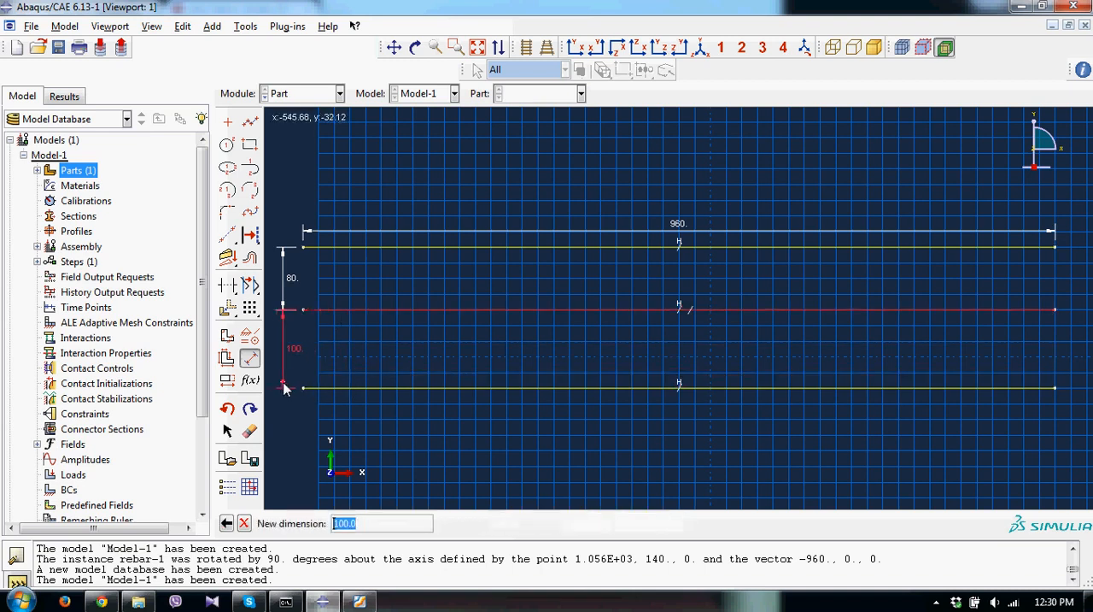
type("80")
key("Return")
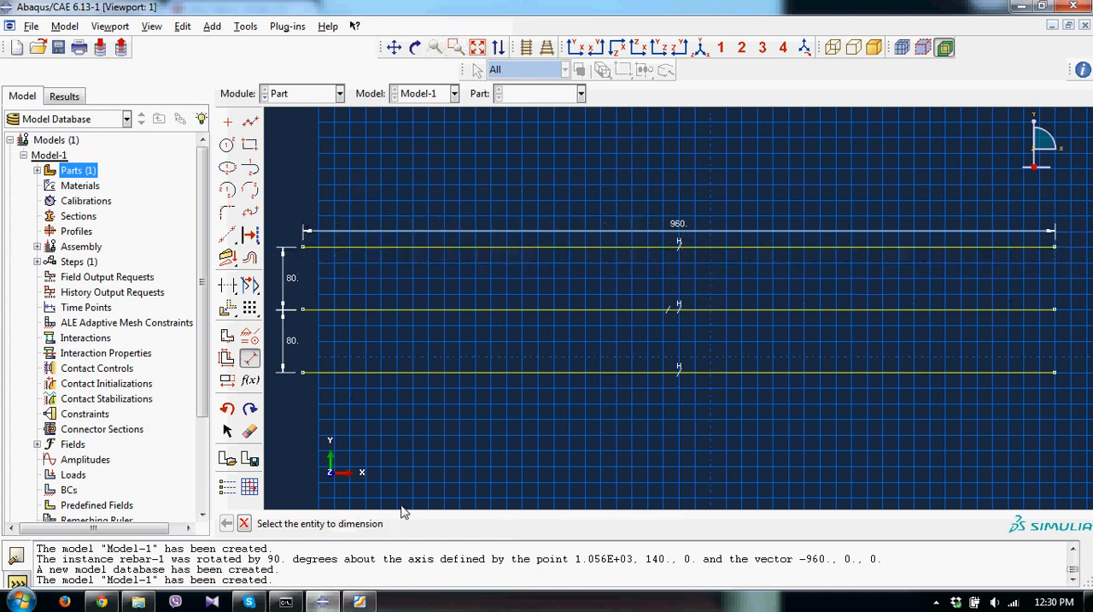
left_click(245, 523)
left_click(408, 521)
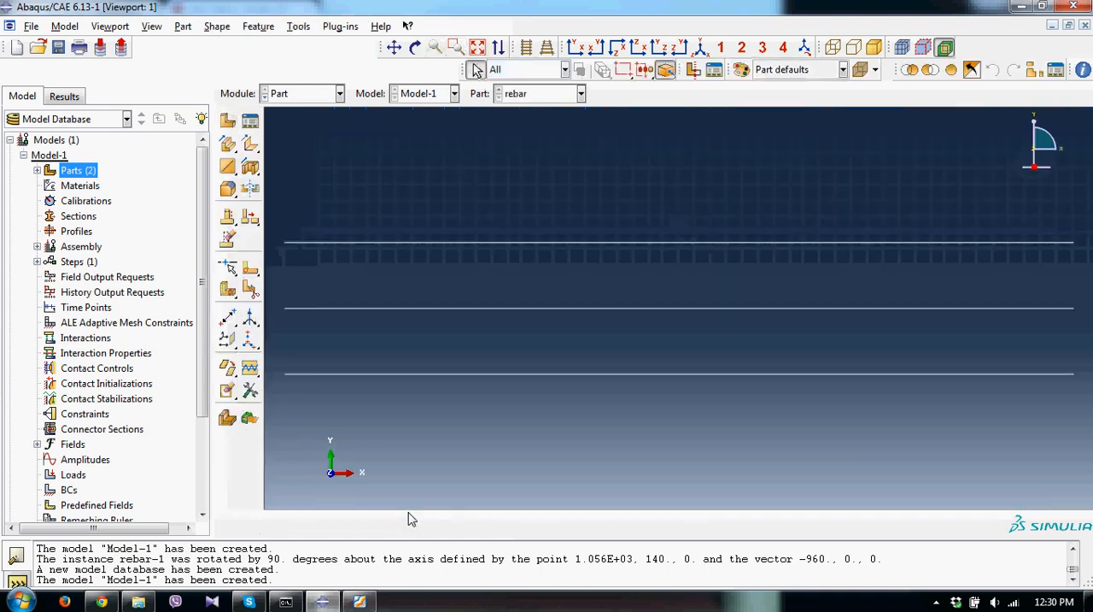
Create an isotropic elastic material named concrete with a Young's modulus of 30.8E3 and fill in its Poisson's ratio.
double_click(79, 185)
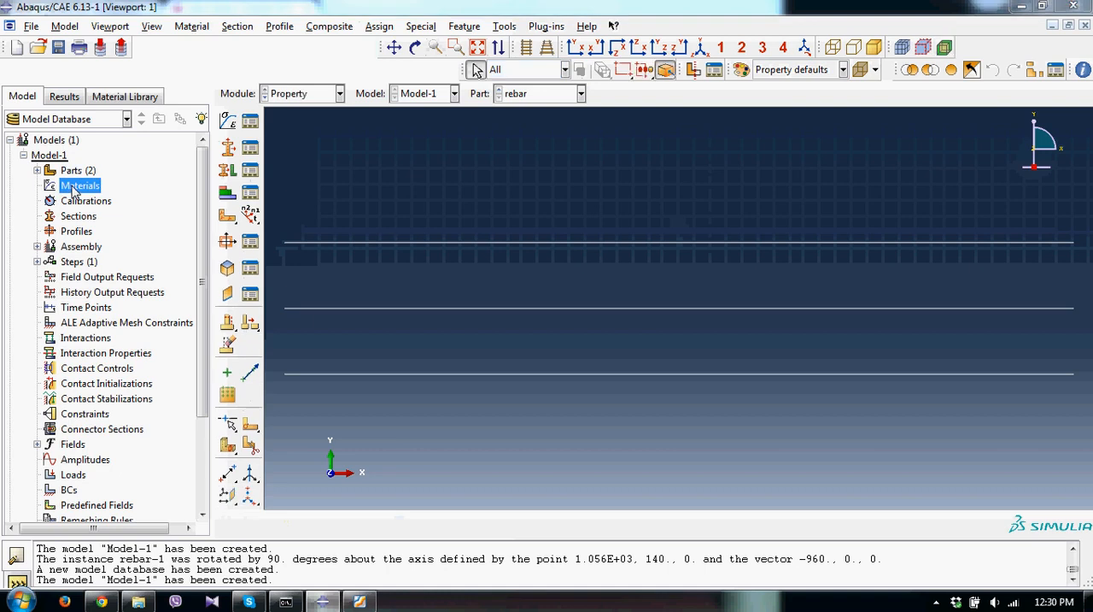
type("concrete")
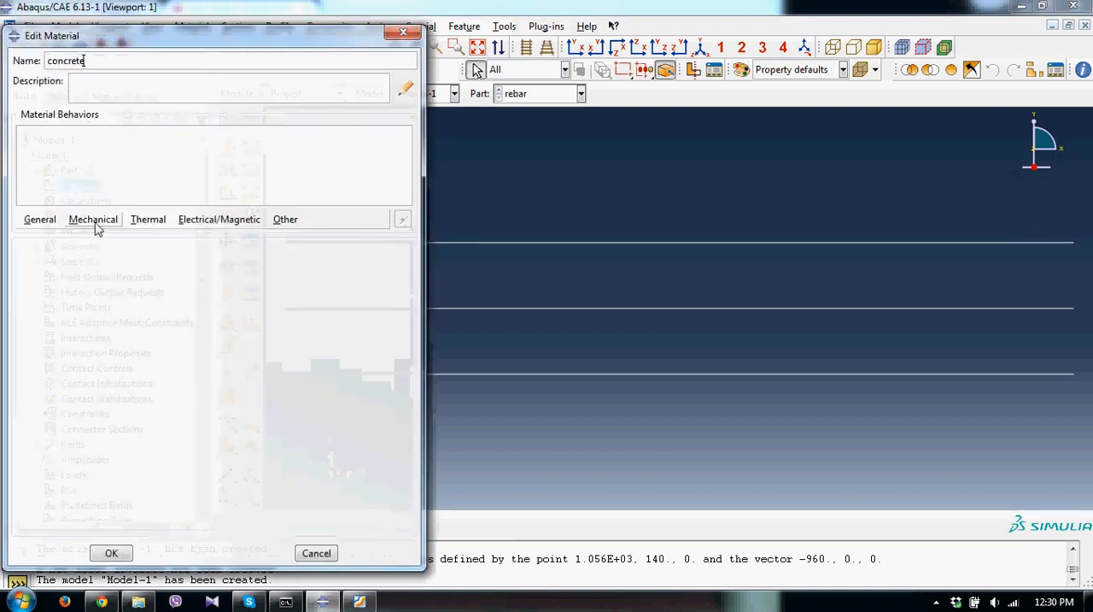
left_click(93, 219)
mouse_move(171, 239)
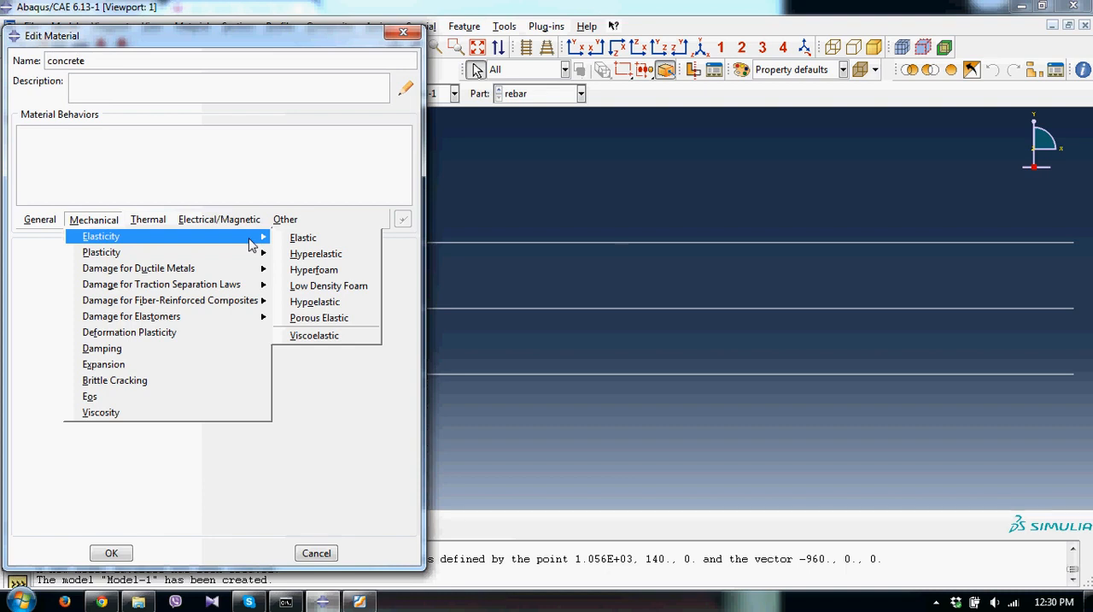
left_click(299, 239)
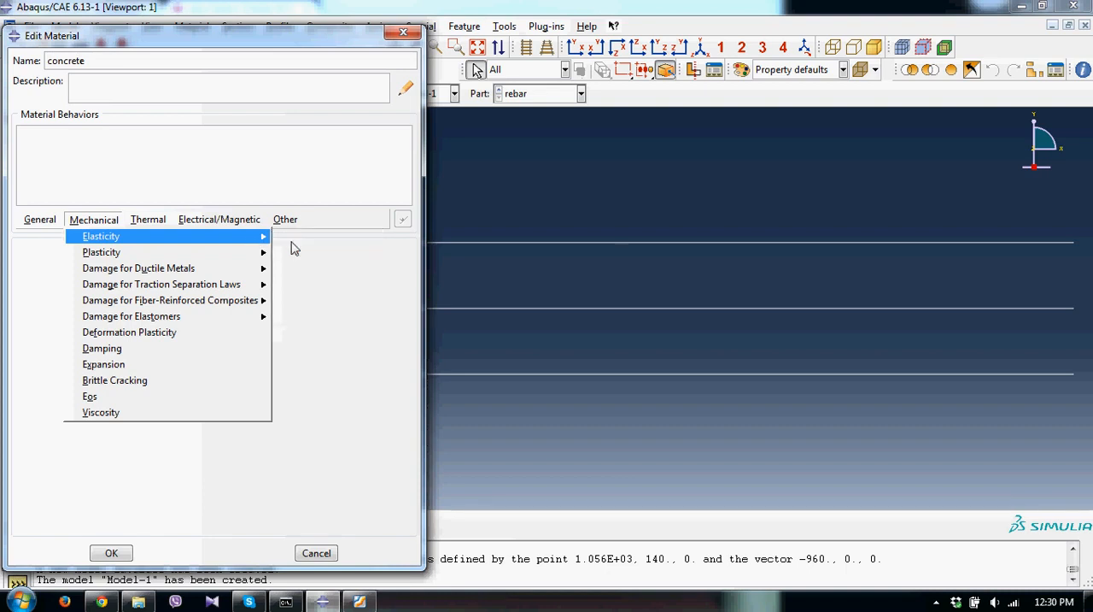
left_click(101, 438)
type("30")
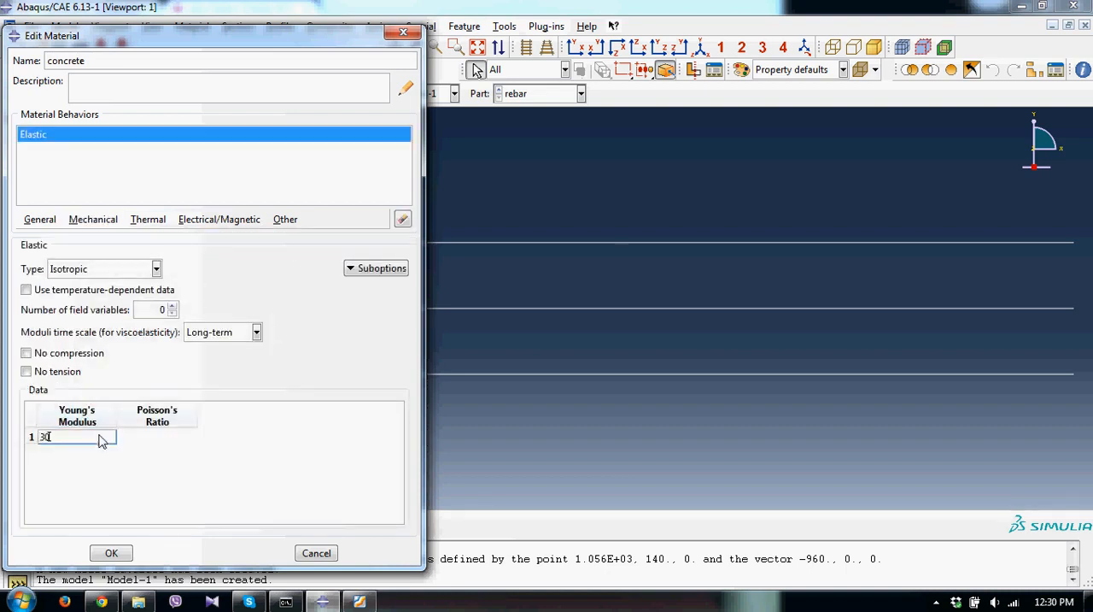
type(".8E3")
left_click(168, 439)
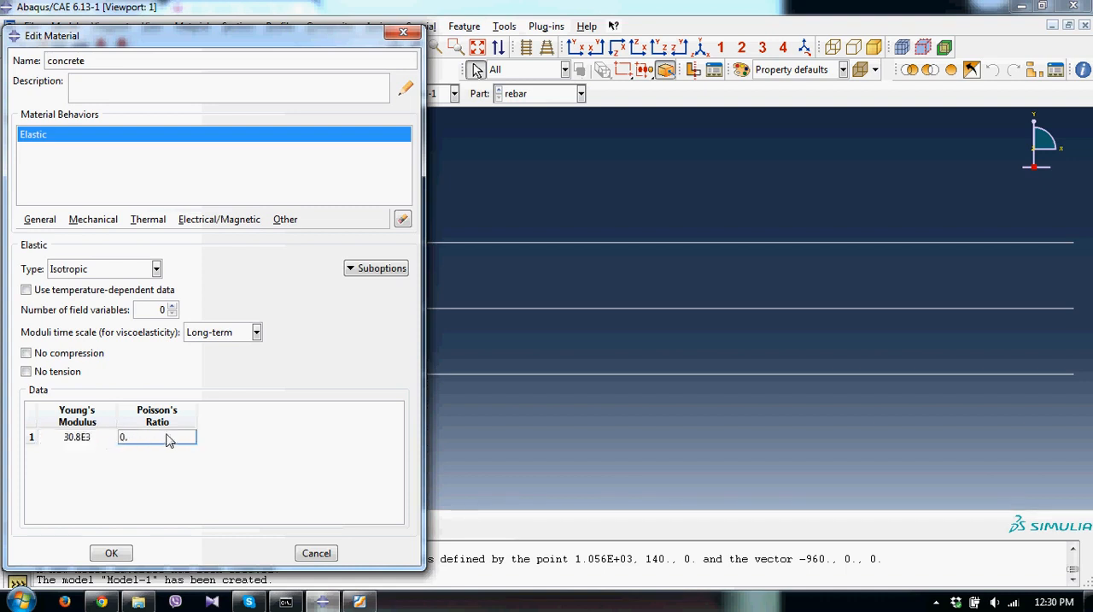
left_click(111, 552)
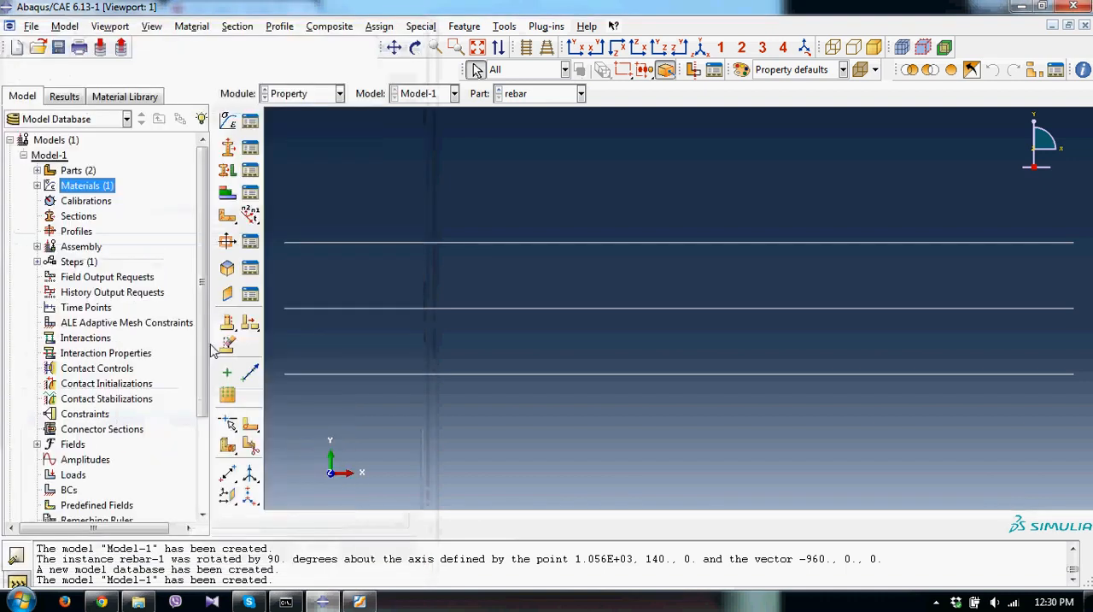
Create an isotropic elastic material named steel with a Young's modulus of 200E3 and fill in its Poisson's ratio.
double_click(100, 188)
type("steel")
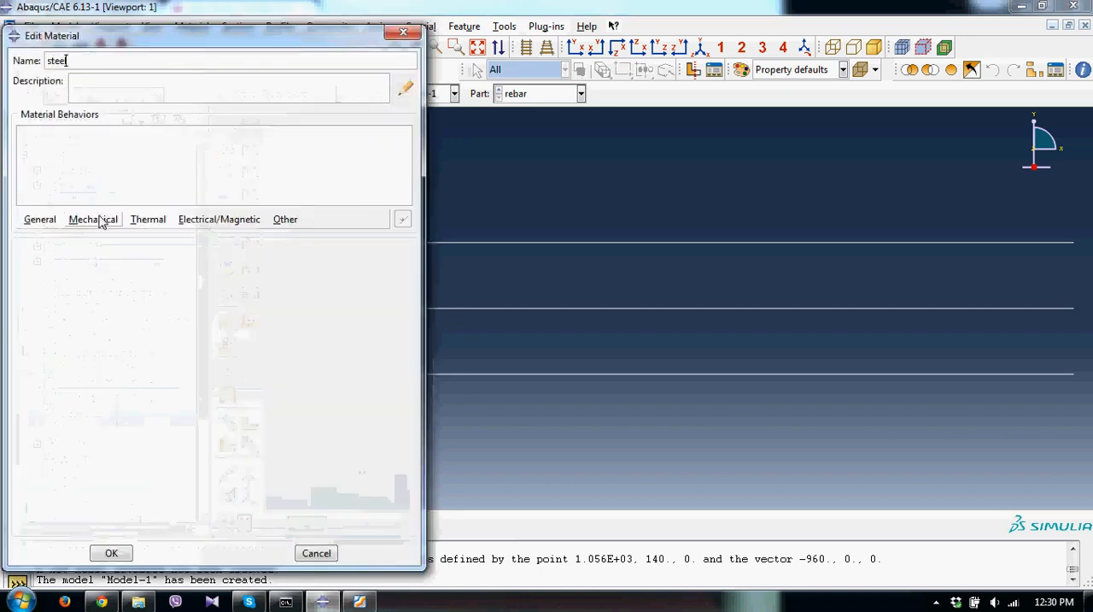
left_click(93, 218)
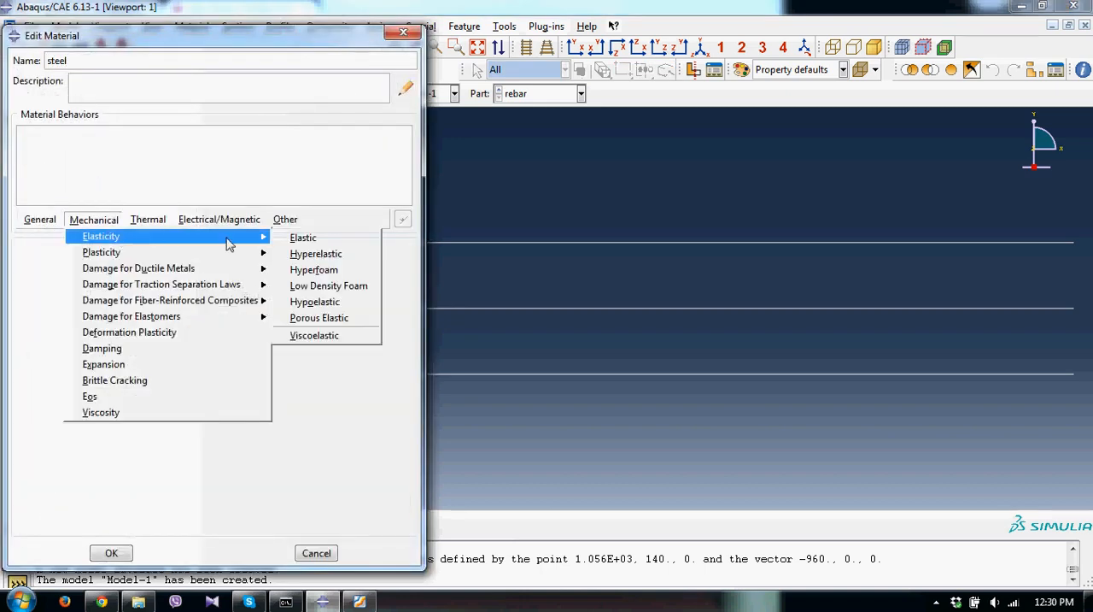
mouse_move(248, 235)
left_click(299, 237)
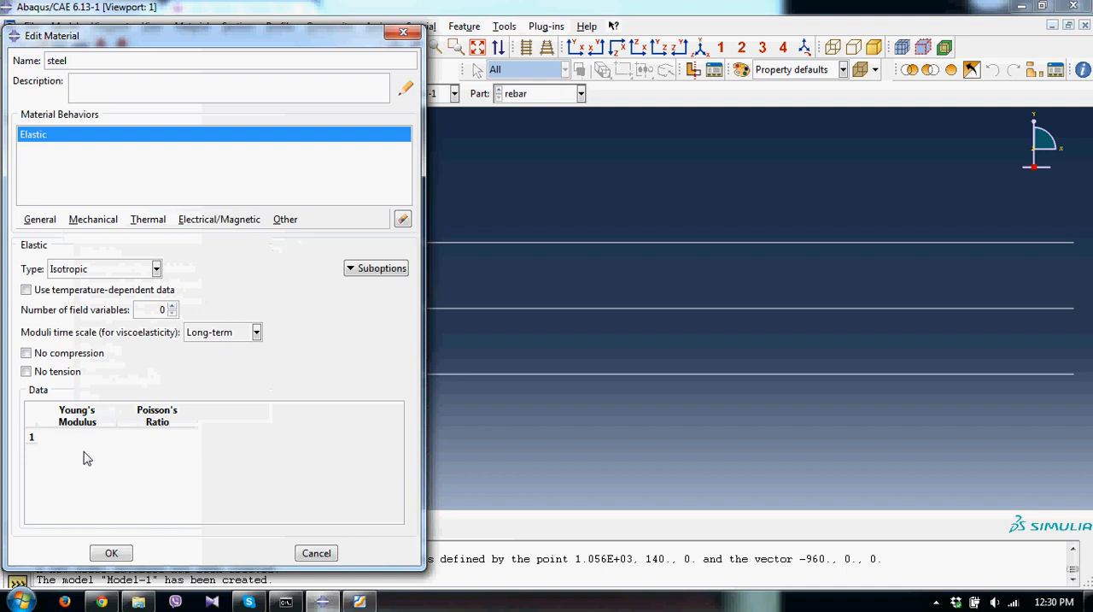
left_click(76, 437)
type("200E3")
left_click(169, 444)
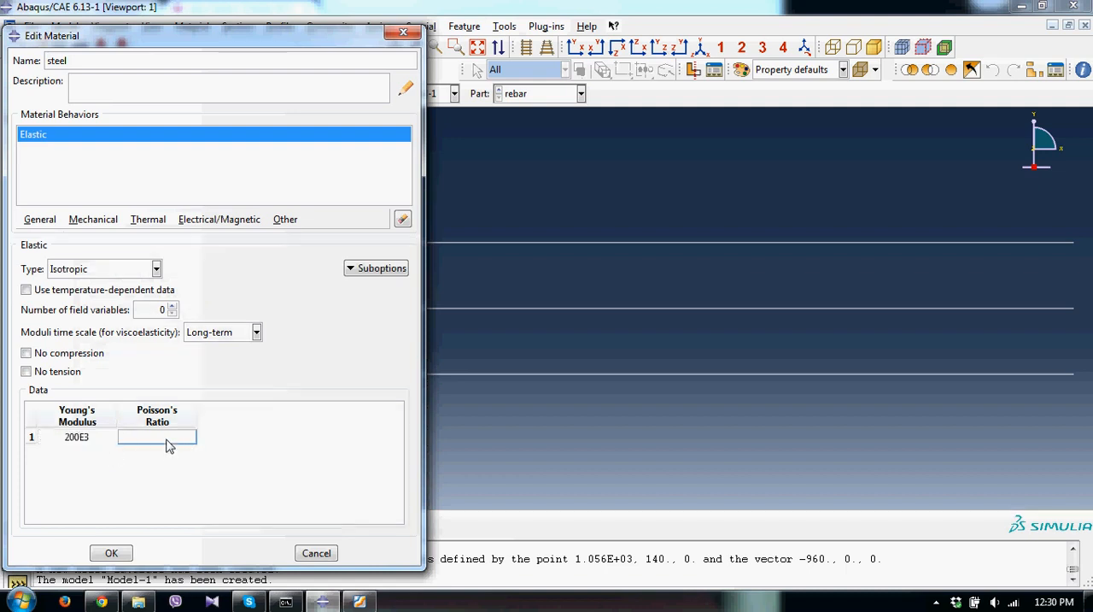
left_click(111, 552)
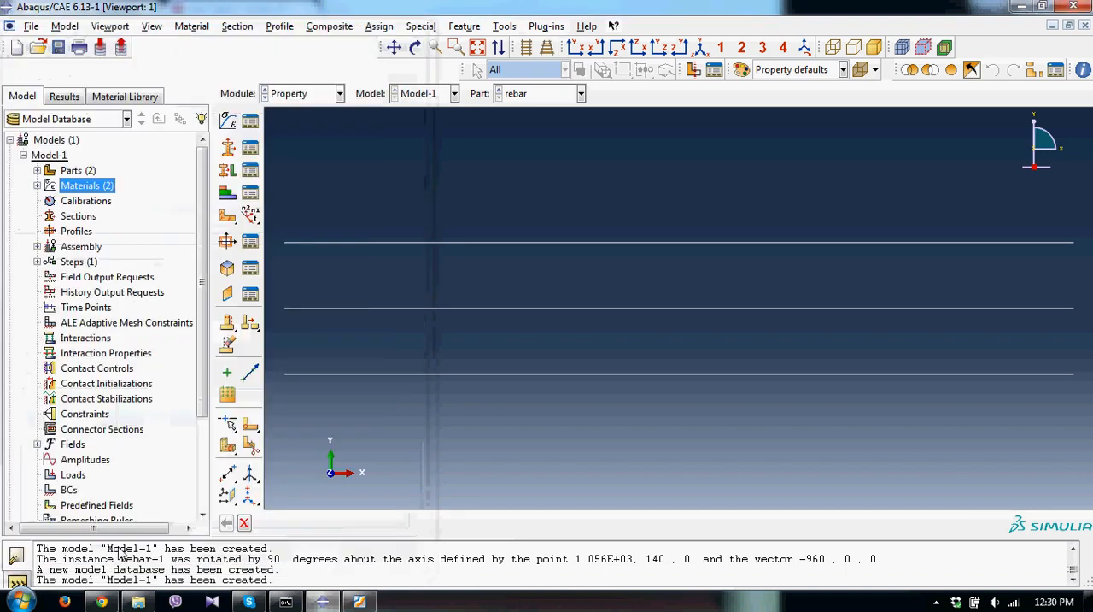
Create a solid homogeneous section named concrete that uses the concrete material.
double_click(77, 218)
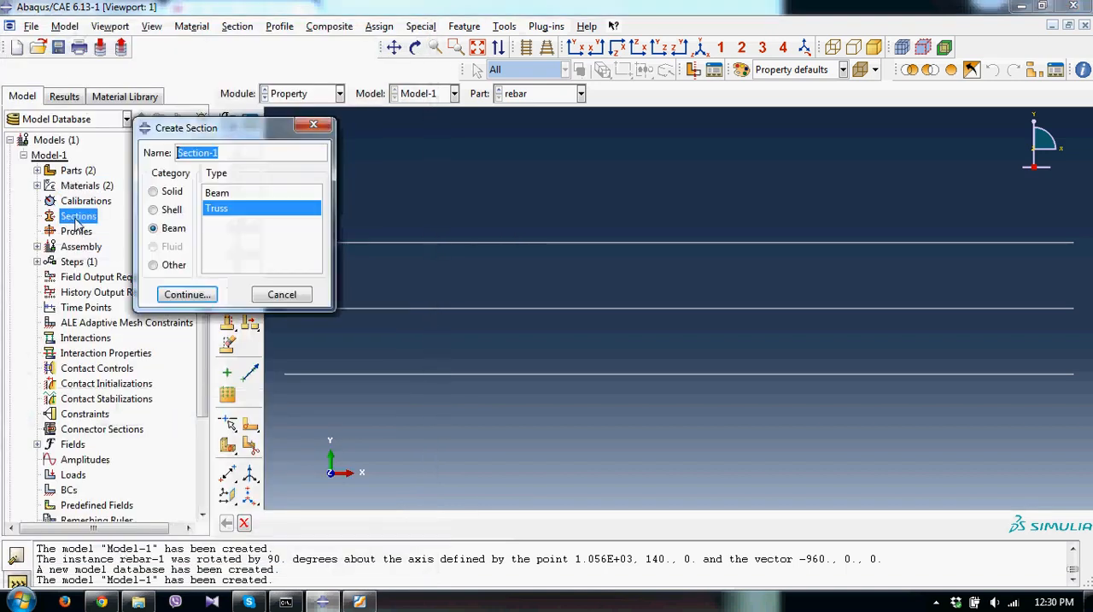
type("concrete")
left_click(167, 193)
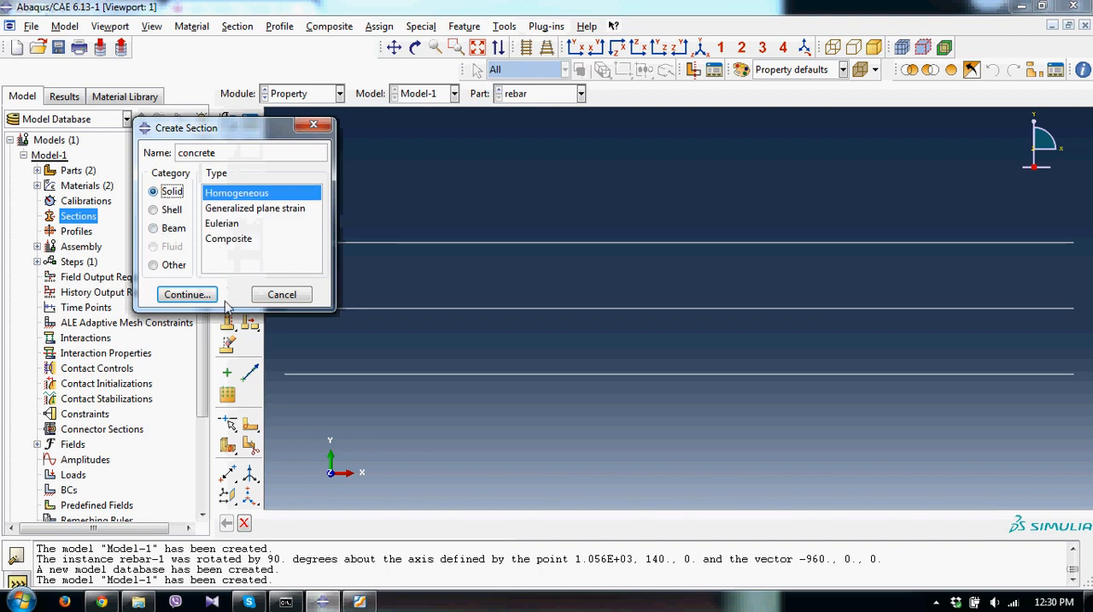
left_click(205, 295)
left_click(157, 222)
left_click(120, 238)
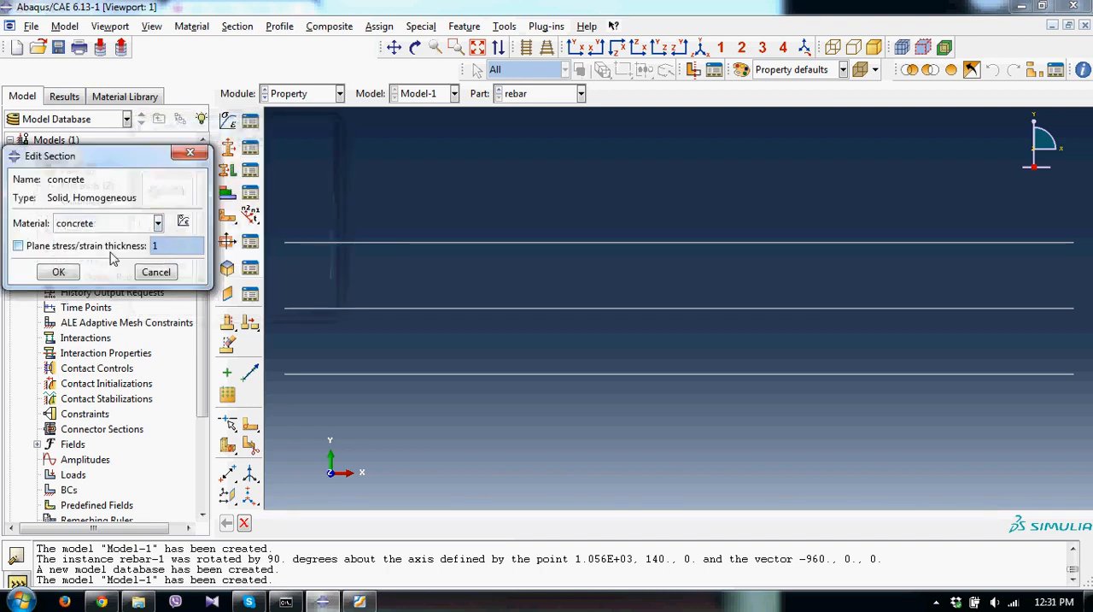
left_click(58, 272)
Start a truss section named rebar and assign the steel material to it.
double_click(86, 217)
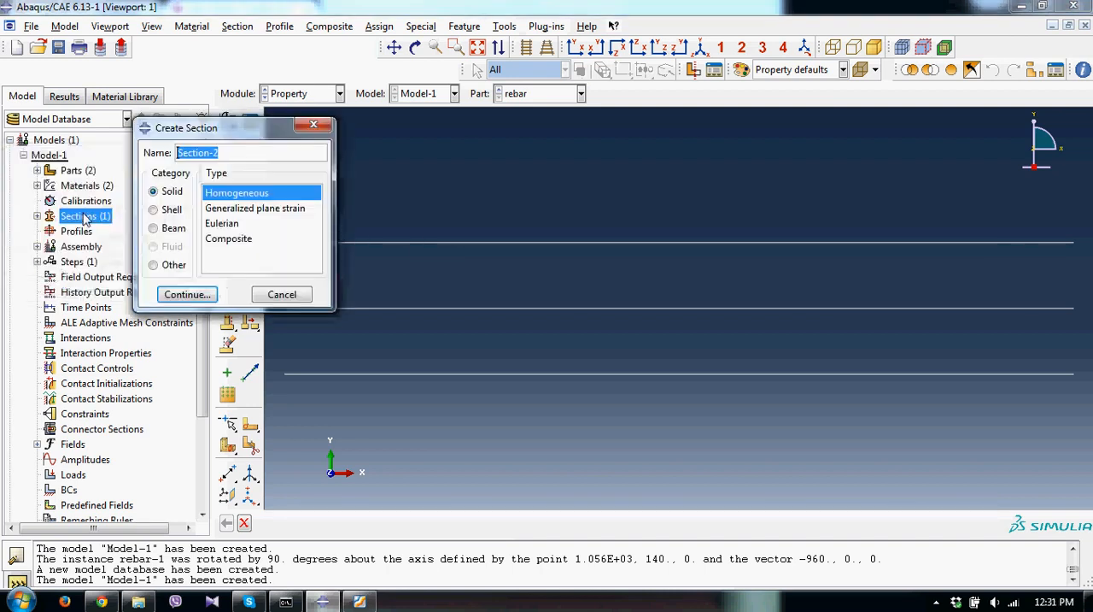
type("rebar")
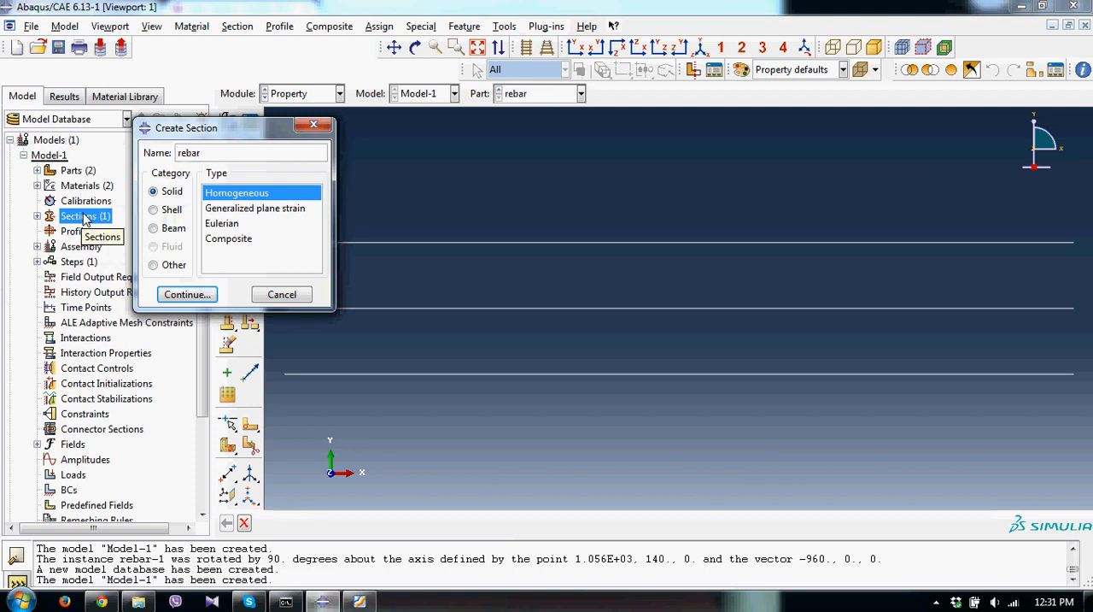
left_click(174, 229)
left_click(216, 208)
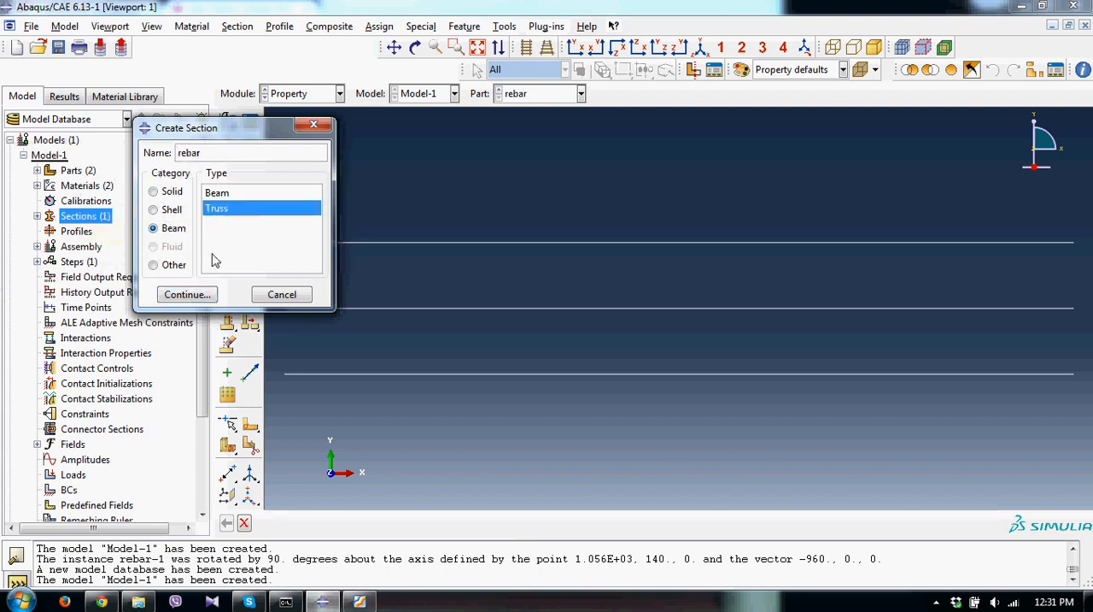
left_click(175, 294)
left_click(158, 271)
left_click(98, 306)
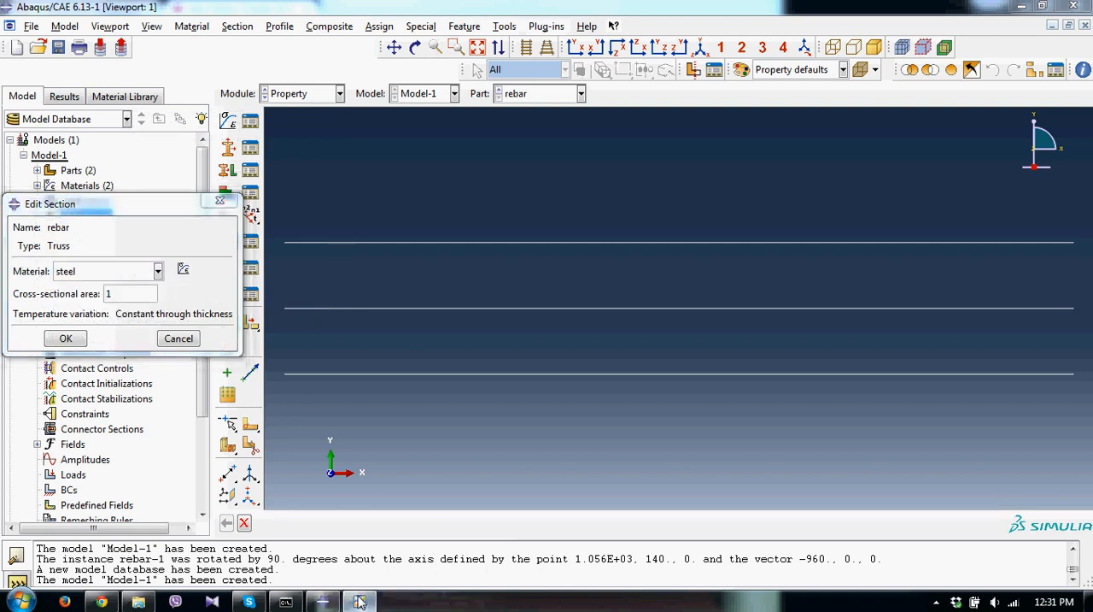
Look up the rebar area in Drawing1-Model.pdf in Foxit Reader, and set the truss section's cross-sectional area to 201 in Abaqus/CAE.
left_click(359, 601)
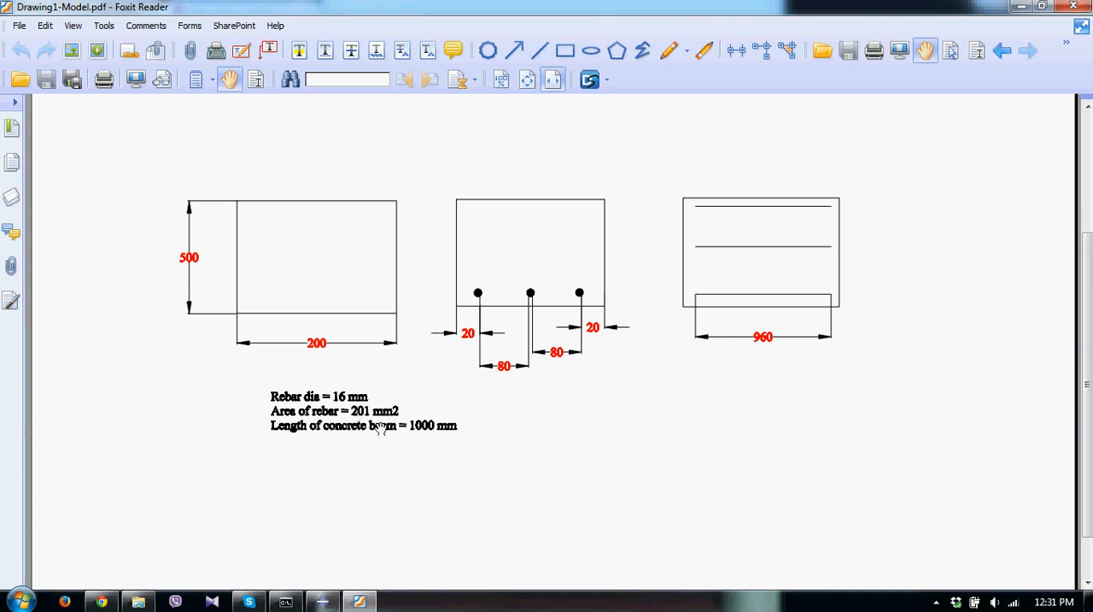
left_click(331, 603)
left_click_drag(93, 290, 91, 293)
type("20")
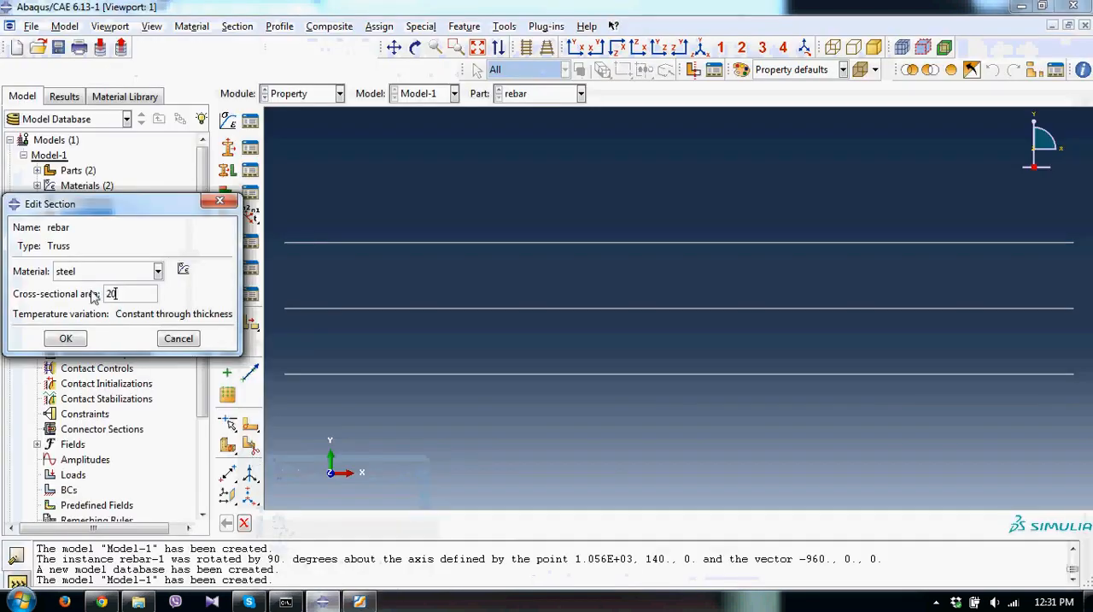
type("1")
left_click(66, 338)
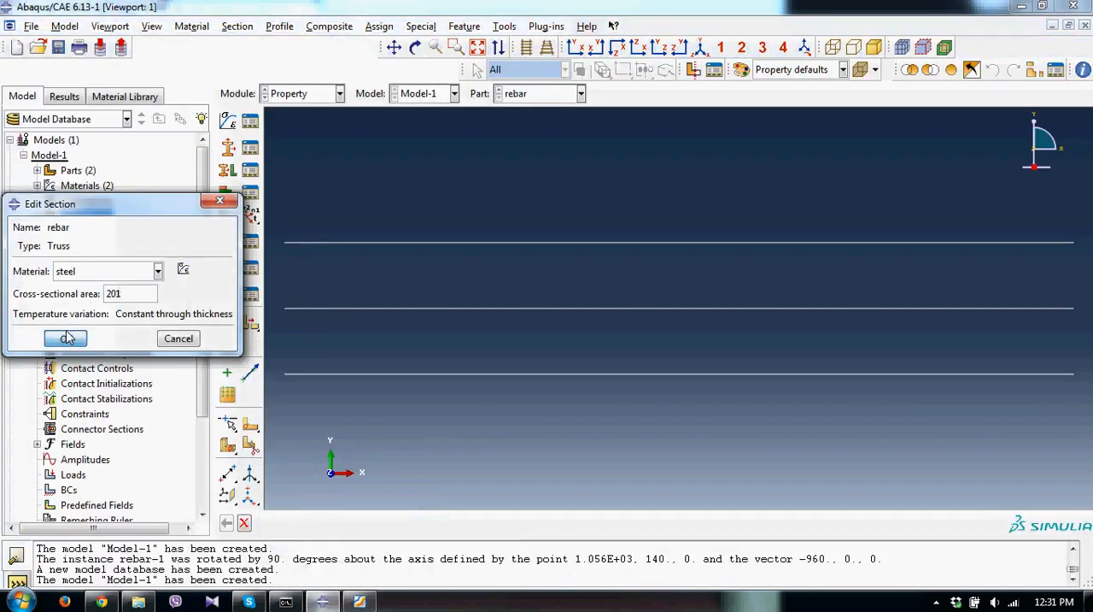
Assign the concrete section to the whole concrete block part, creating a set for the region.
left_click(37, 170)
left_click(52, 185)
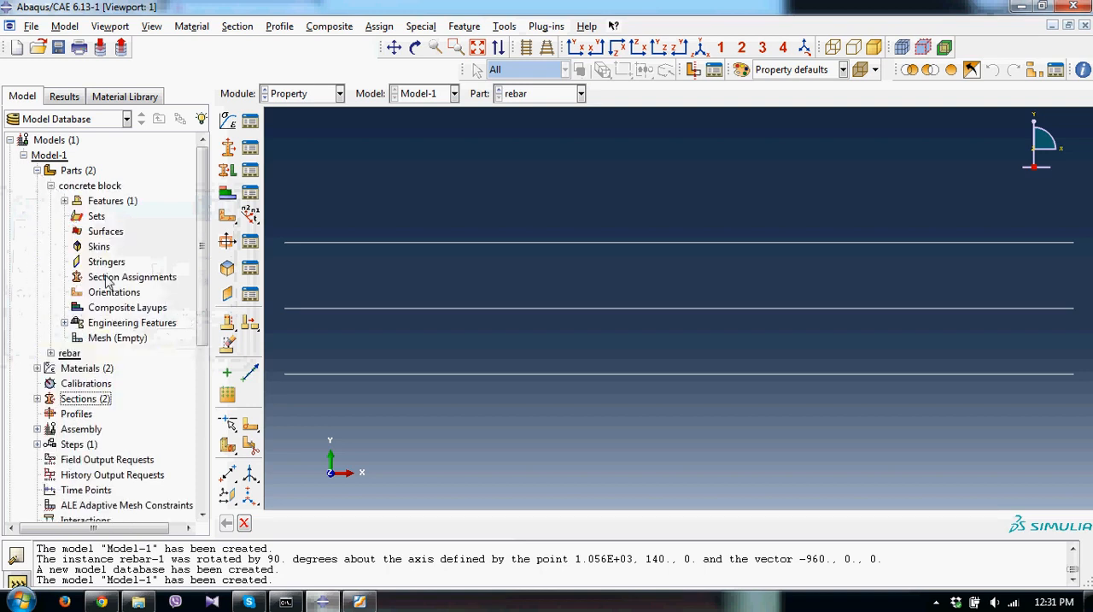
double_click(133, 277)
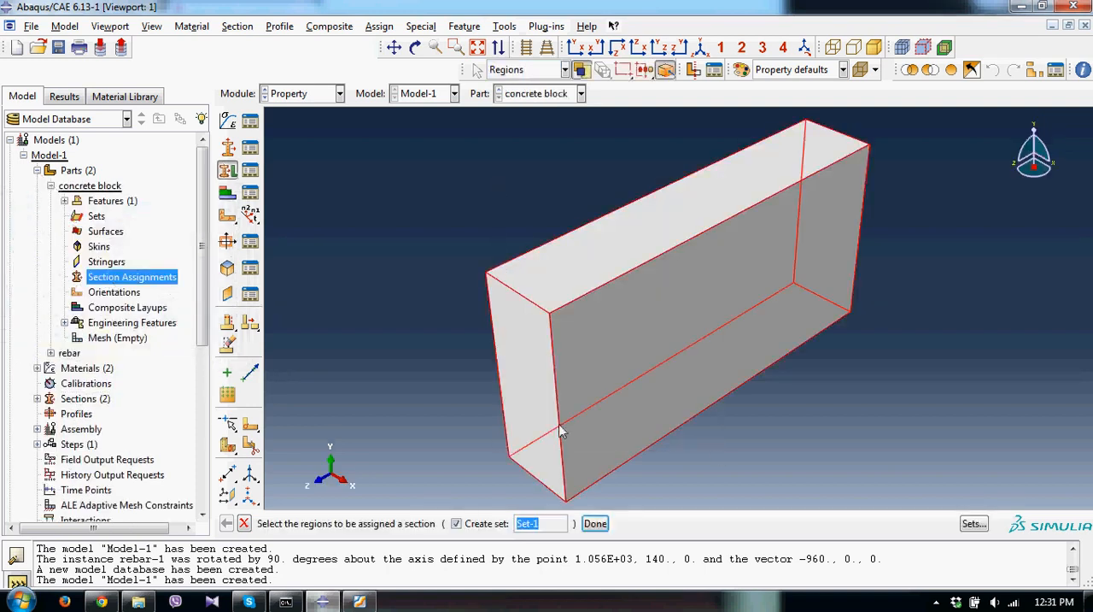
left_click(595, 522)
left_click(67, 365)
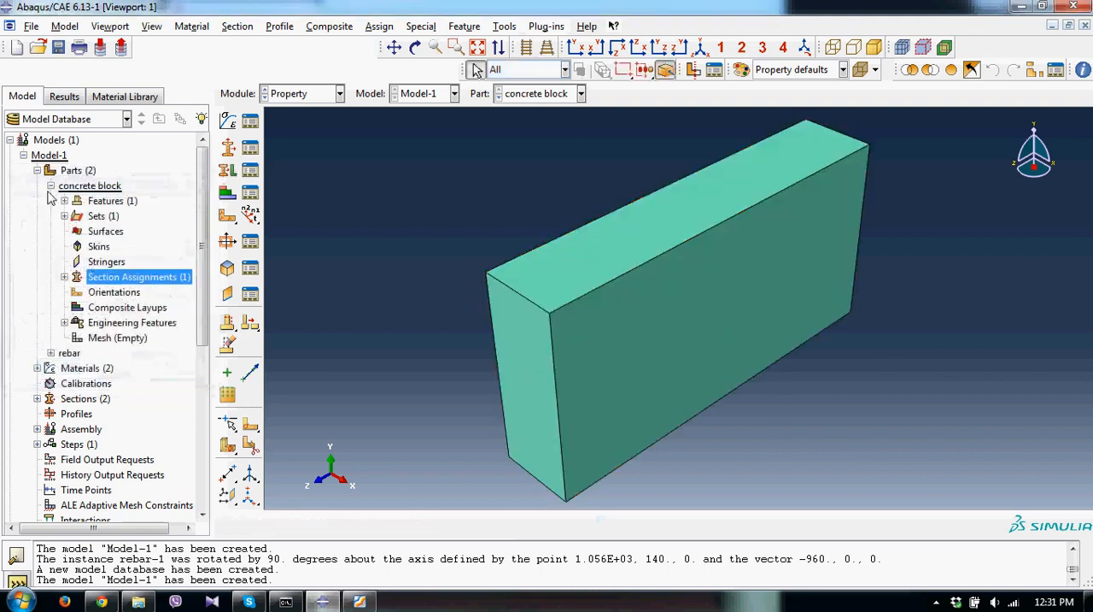
Assign the rebar truss section to all three lines of the rebar part, creating a set for the region.
left_click(51, 186)
left_click(50, 201)
double_click(128, 292)
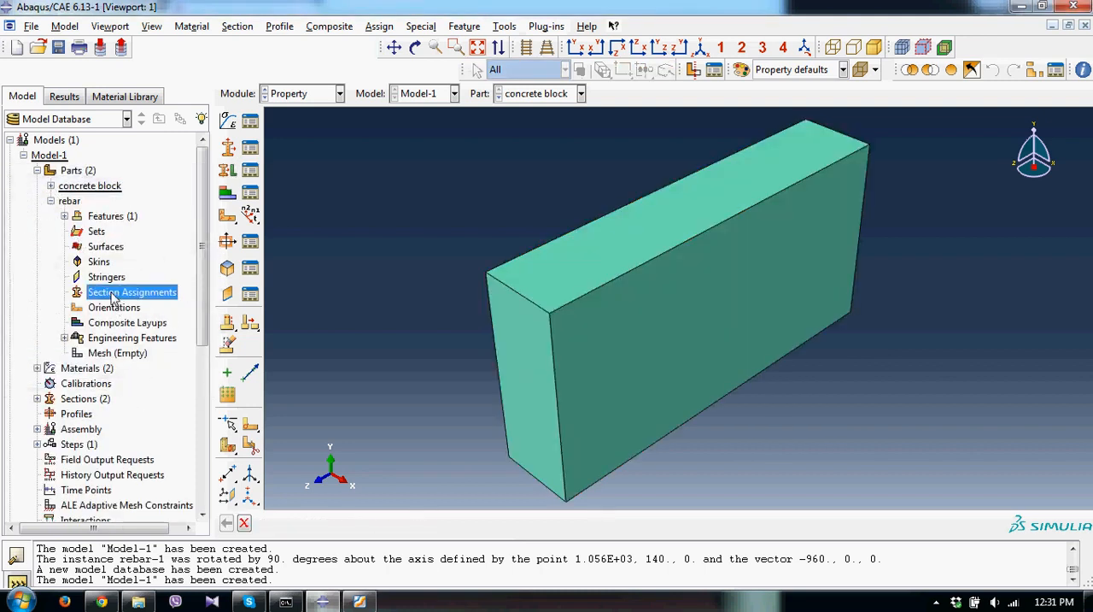
left_click(595, 522)
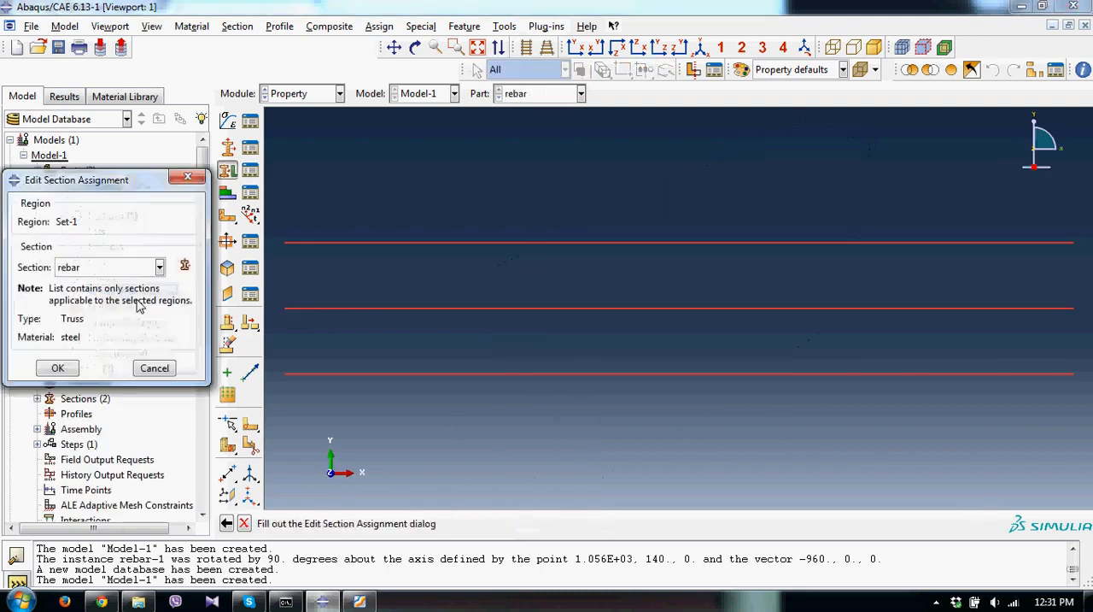
left_click(58, 367)
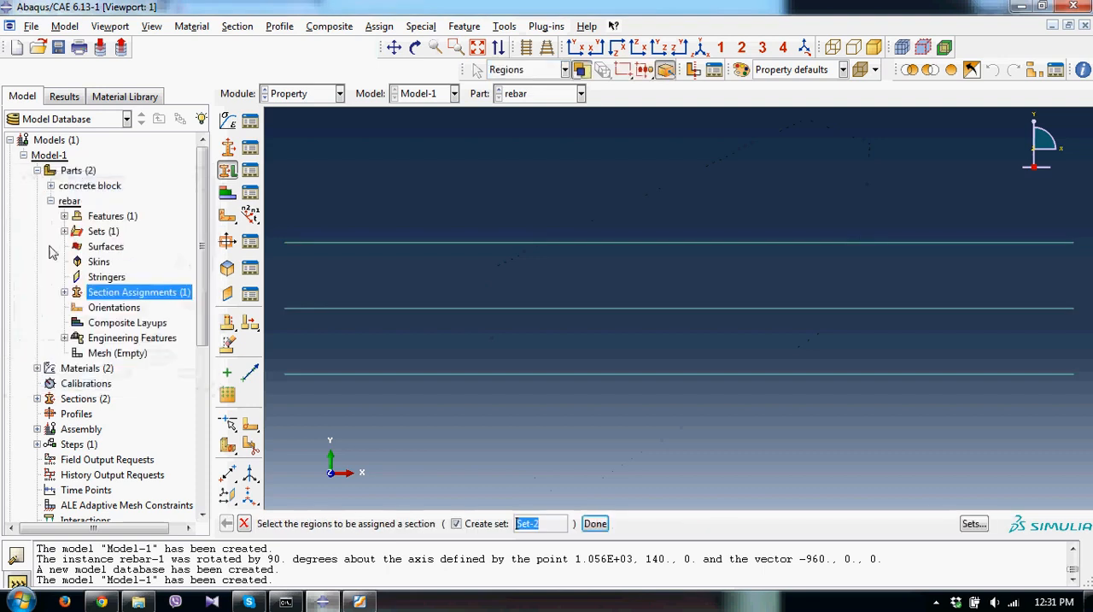
left_click(596, 523)
left_click(51, 200)
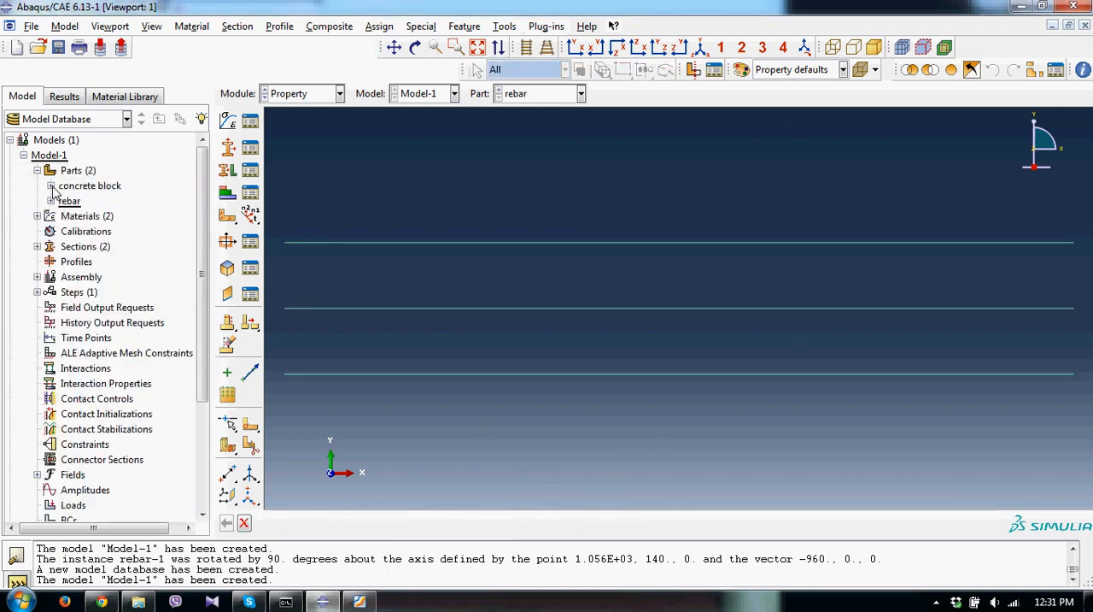
Check the rebar positions in Drawing1-Model.pdf in Foxit Reader, and display the concrete block part as a wireframe in Abaqus/CAE.
left_click(360, 602)
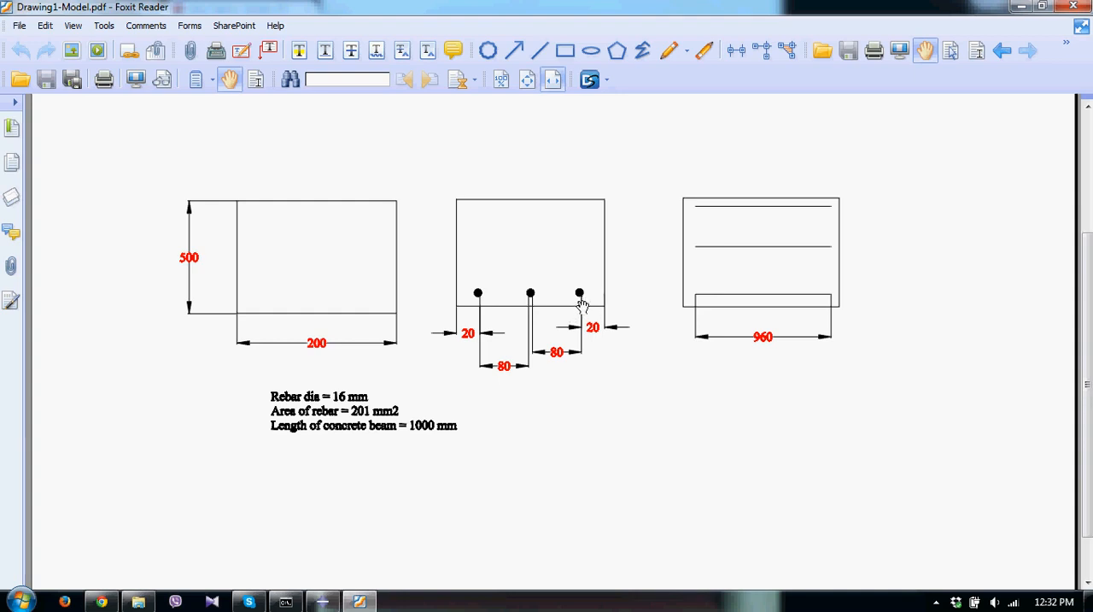
left_click(320, 603)
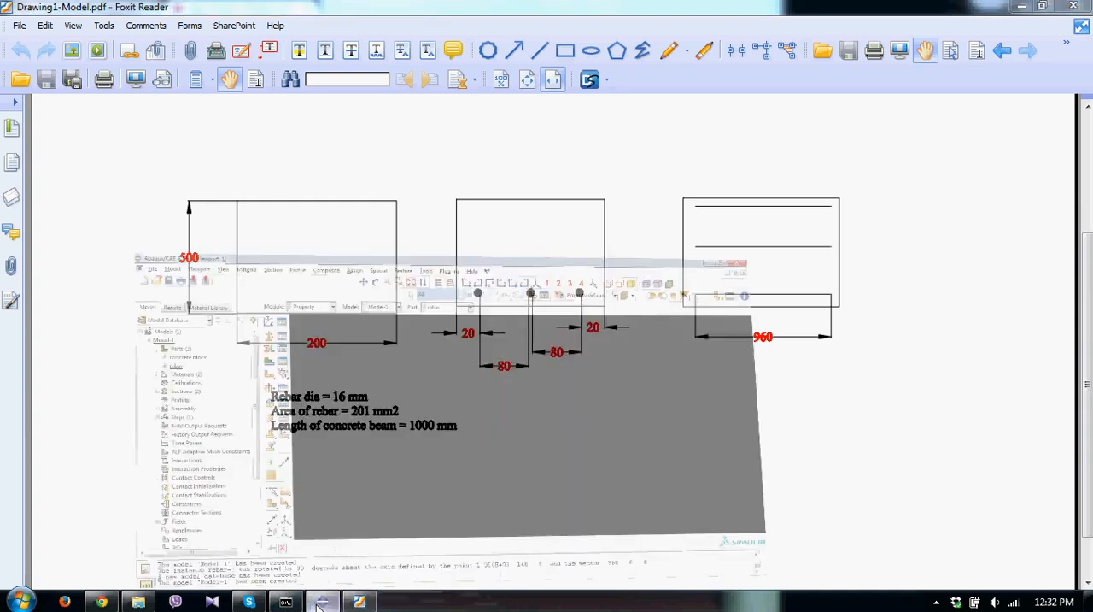
left_click(92, 186)
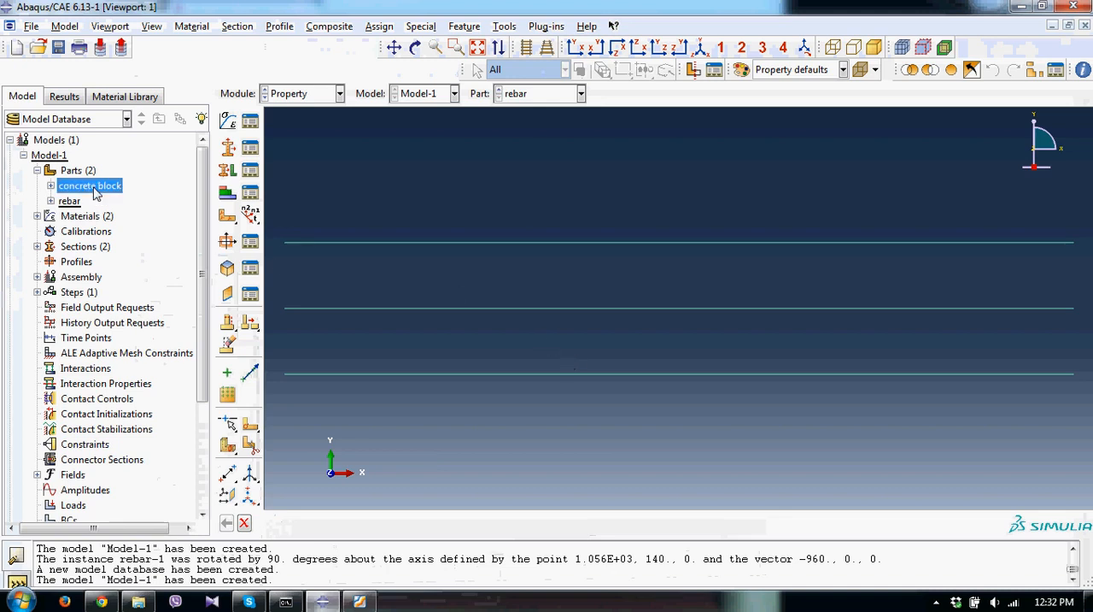
left_click(416, 48)
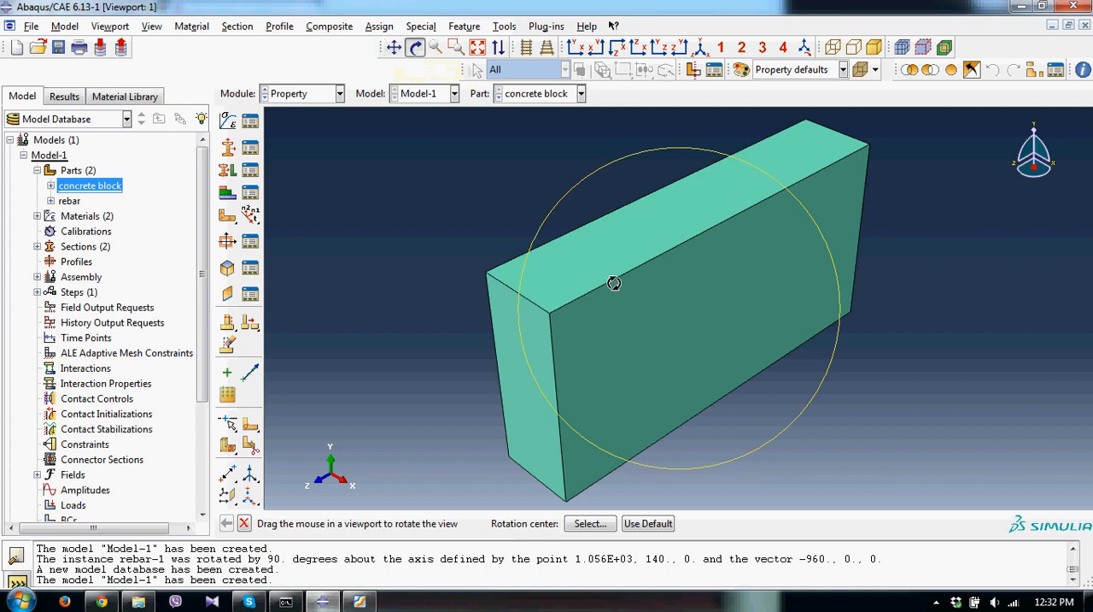
left_click_drag(610, 282, 581, 233)
key("Escape")
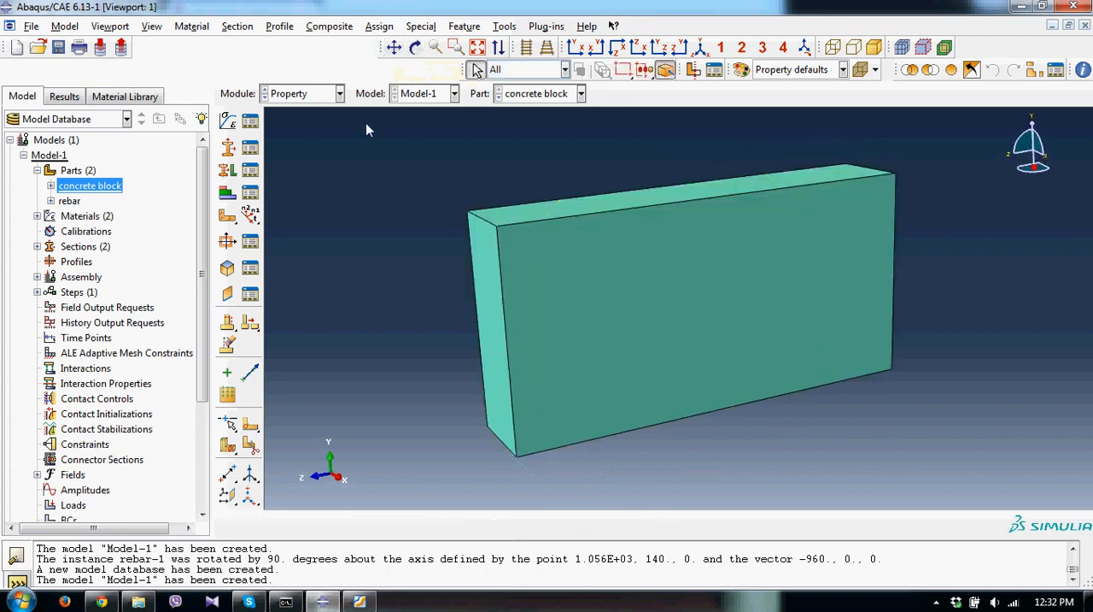
left_click(834, 48)
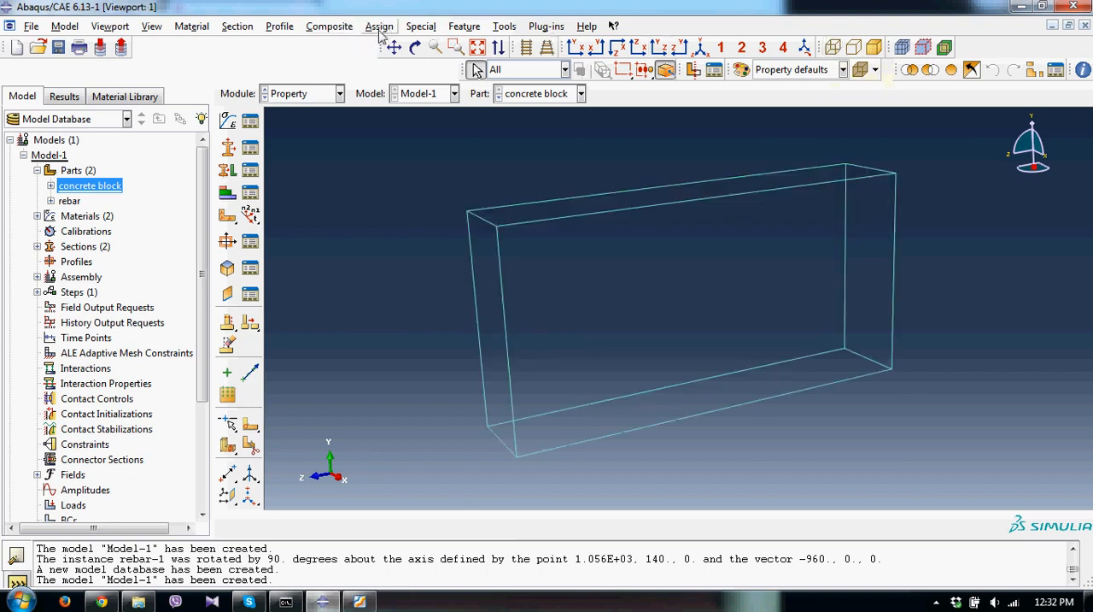
Create a datum point on the concrete block, offset -30 in X from the lower corner of its near end face.
left_click(505, 27)
left_click(522, 139)
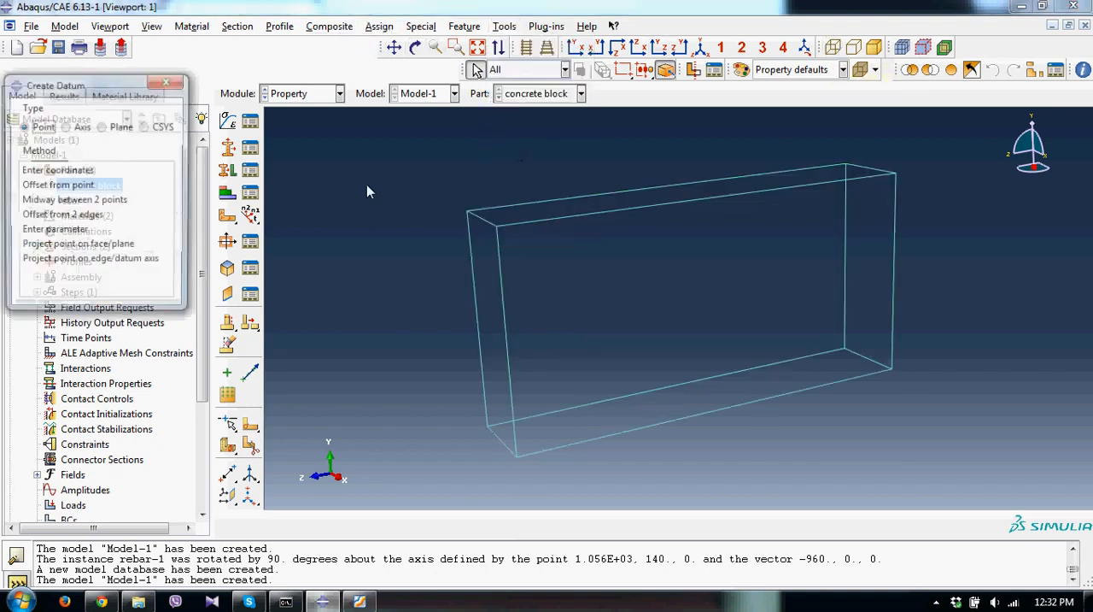
left_click(89, 187)
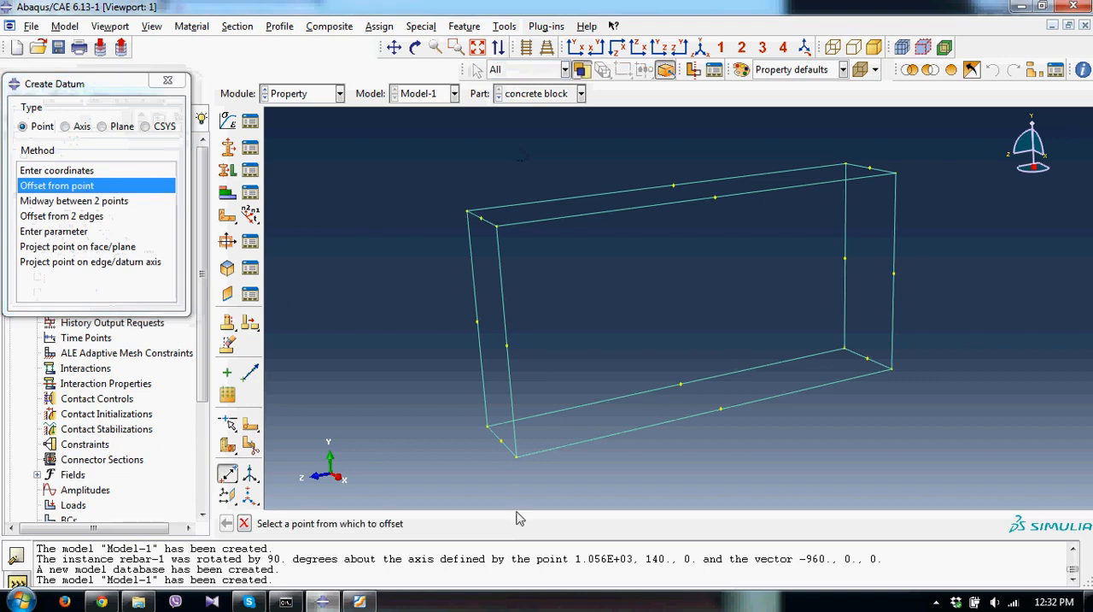
left_click(517, 457)
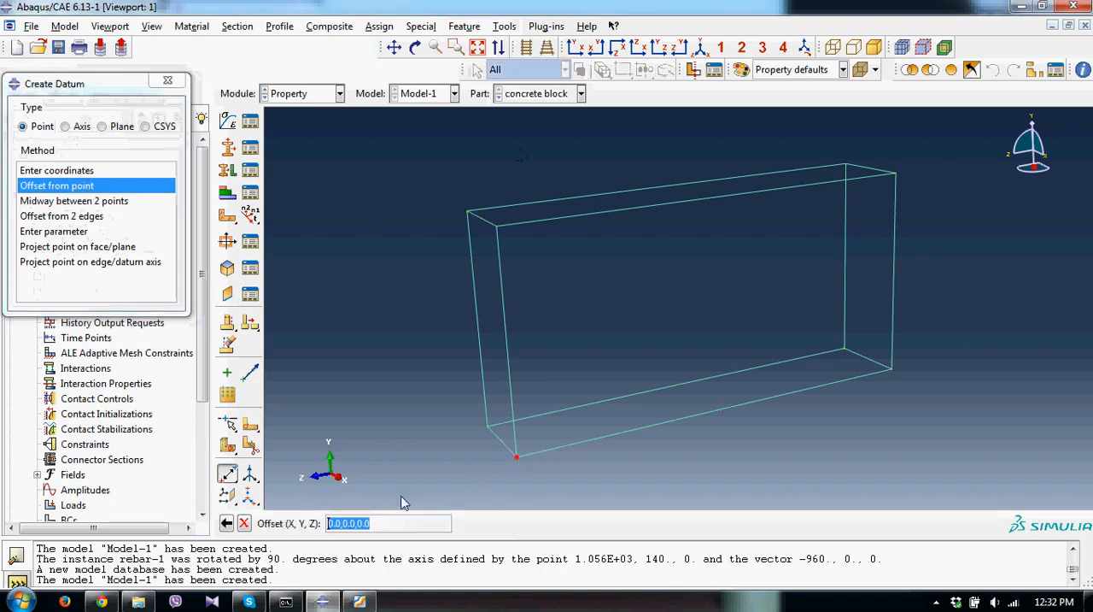
left_click(332, 523)
type("-3")
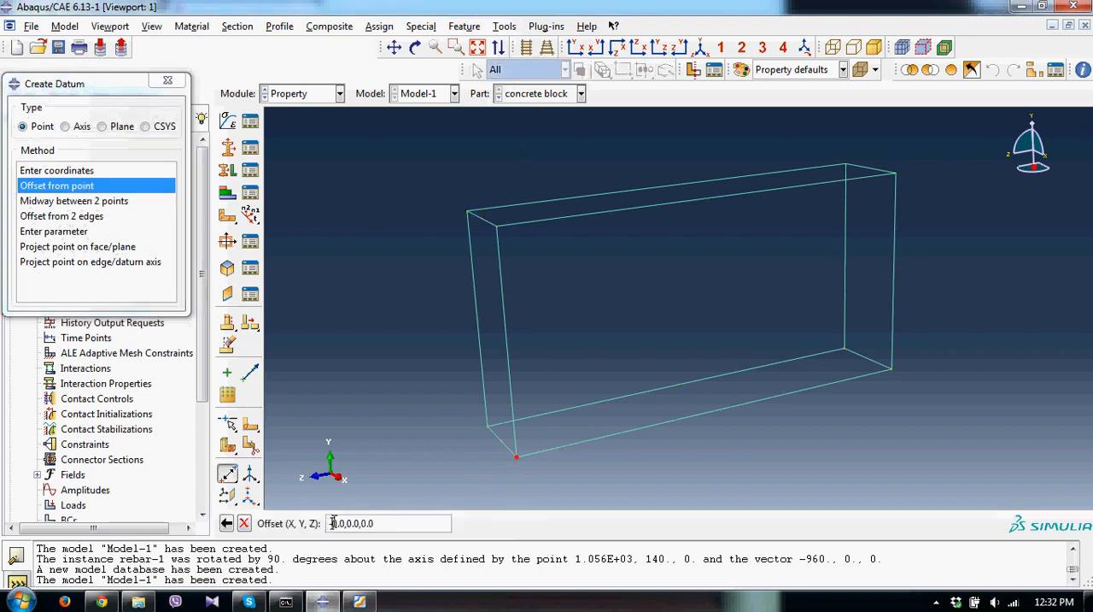
key("Return")
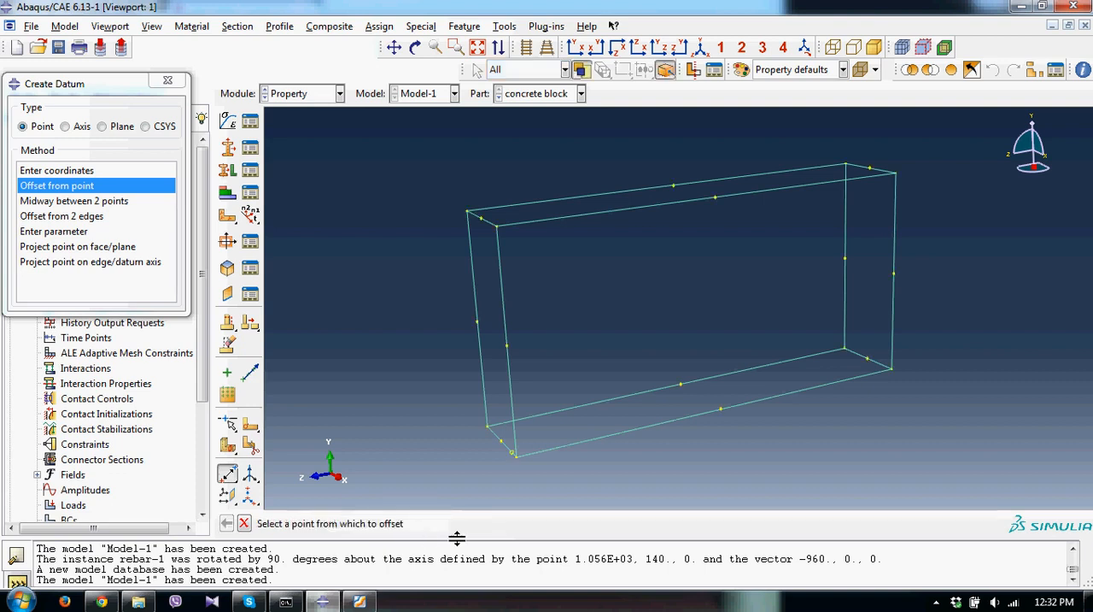
Create a second datum point offset 30 in Y from the datum point beside the block's lower corner.
left_click(512, 454)
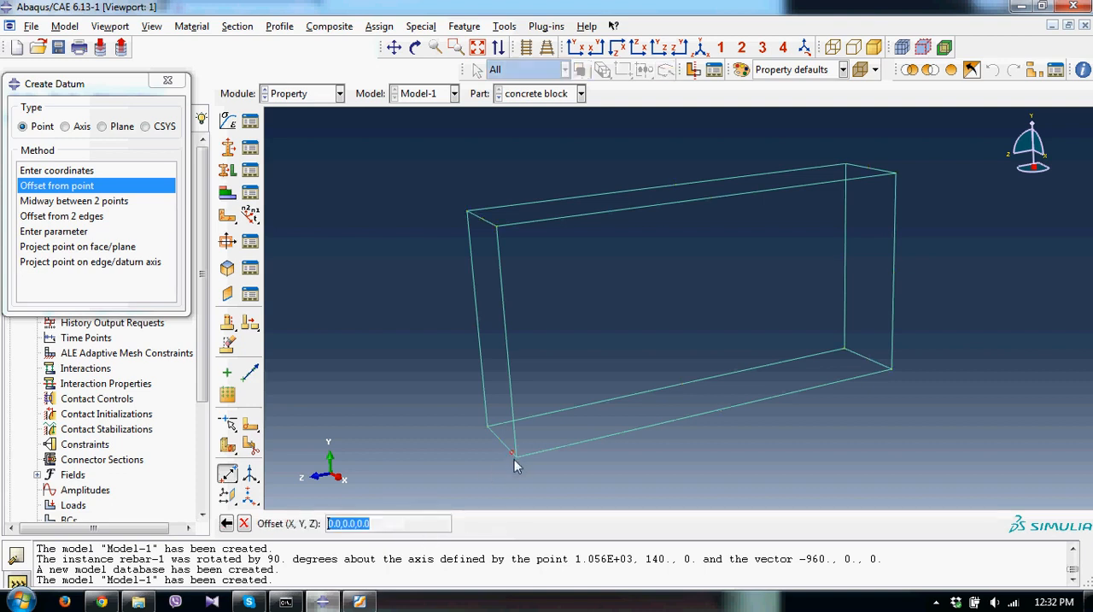
left_click(343, 522)
type("3")
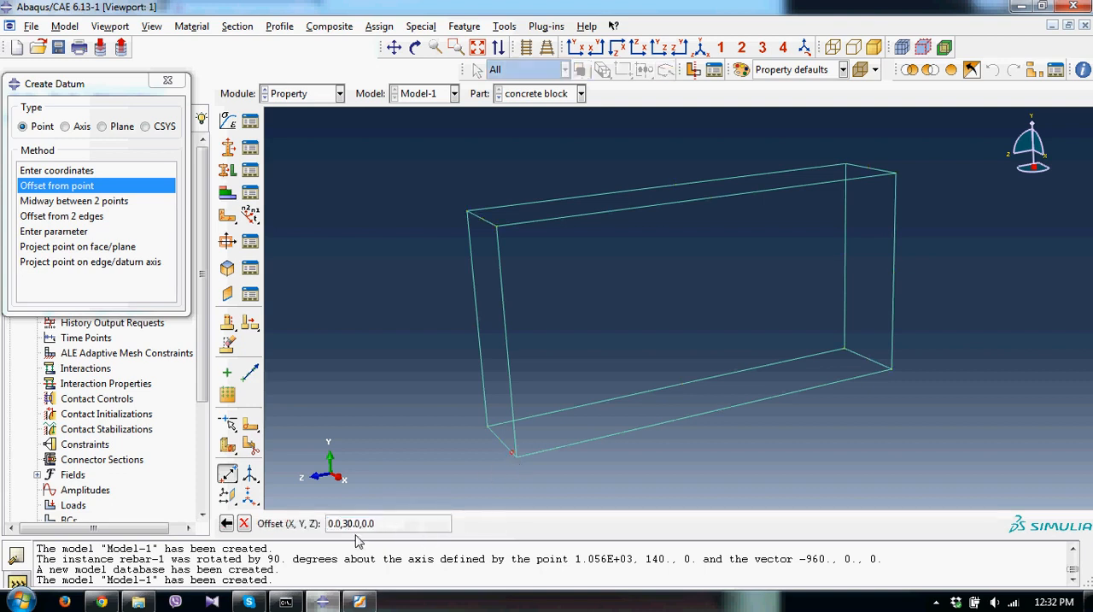
key("Return")
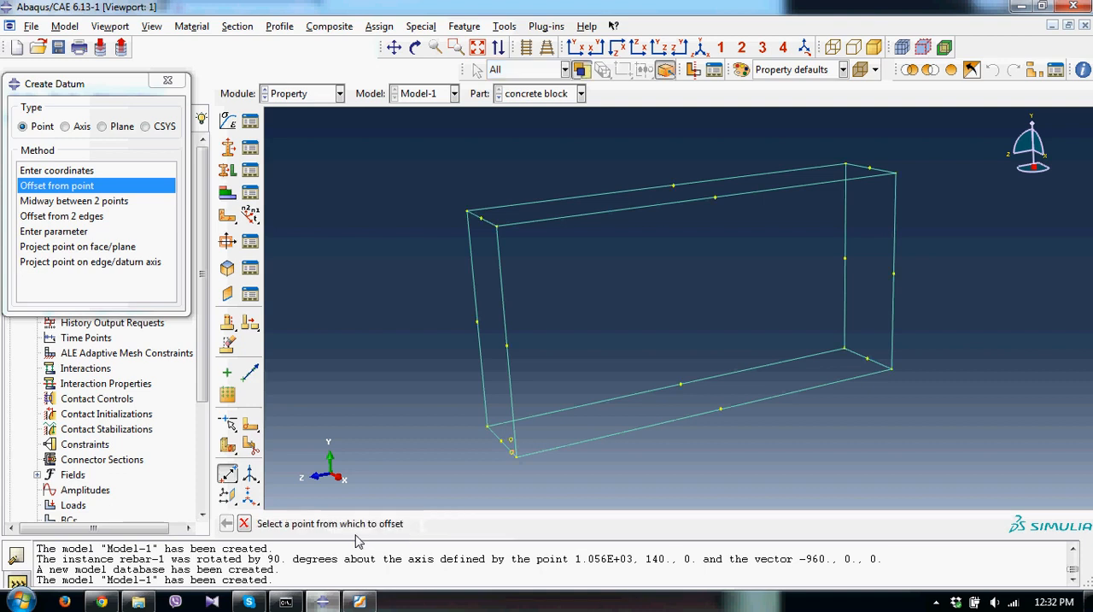
Create a third datum point inside the block, offset in negative Z from the raised datum point.
left_click(511, 445)
left_click(359, 523)
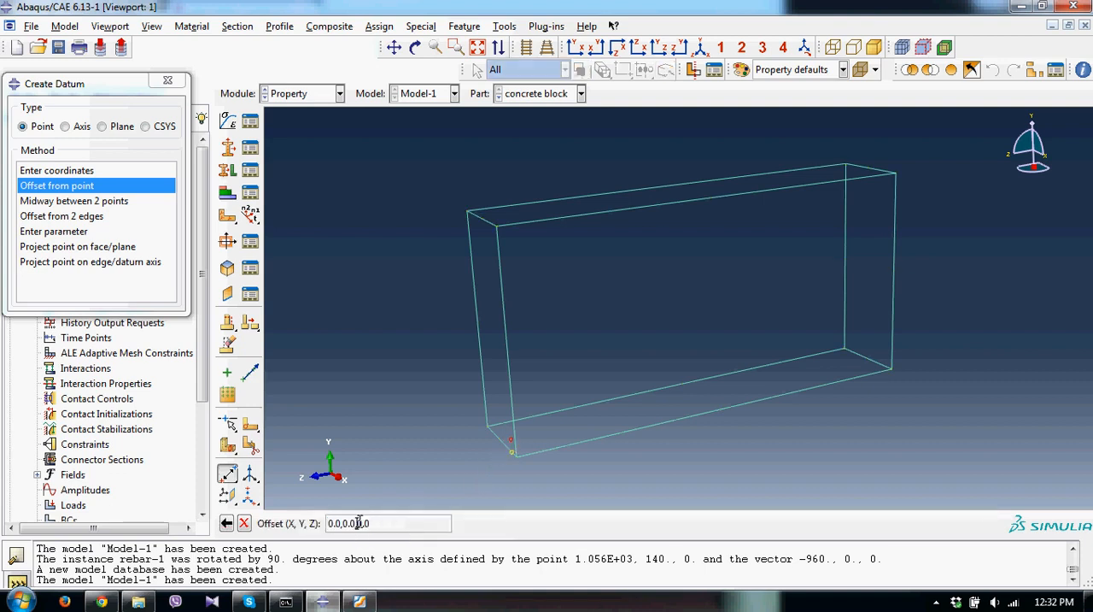
key("Return")
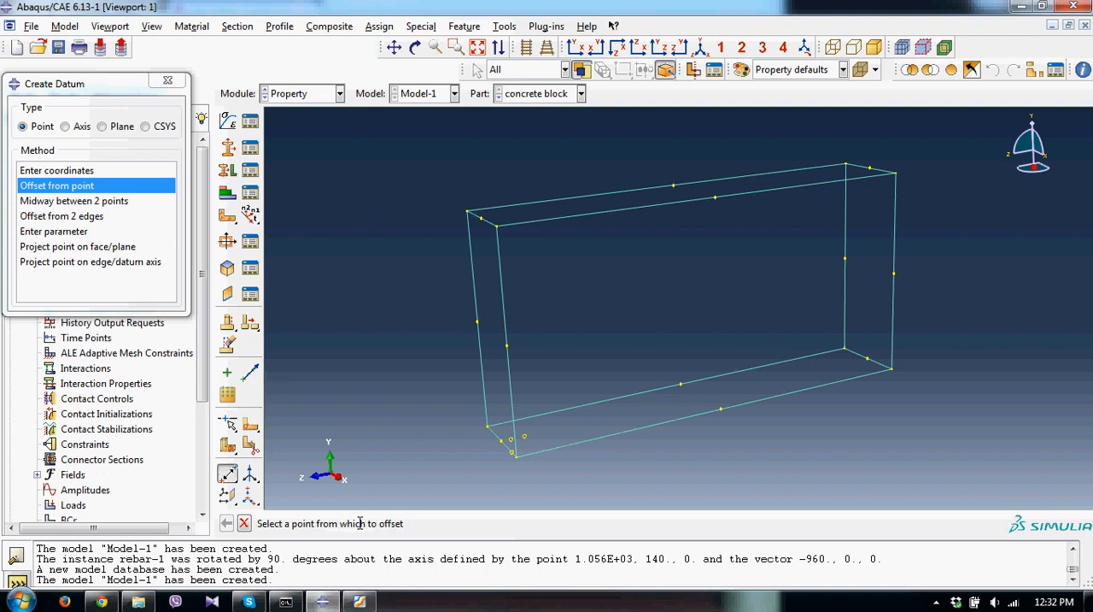
left_click(171, 83)
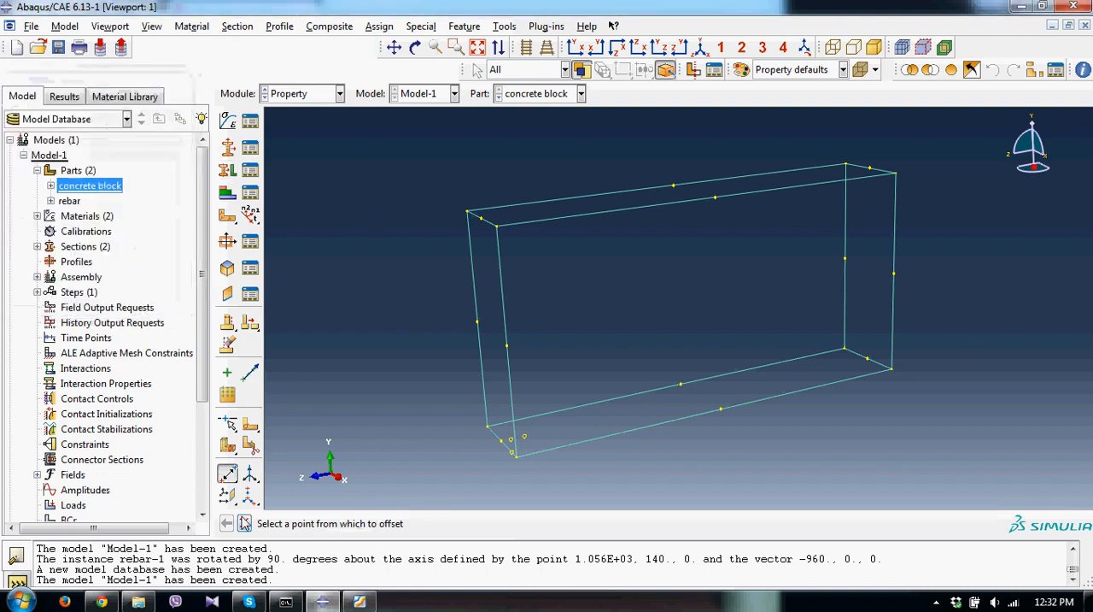
Create dependent instances of the concrete block and rebar parts in the assembly, with auto-offset from other instances.
scroll(75, 239, "down", 1)
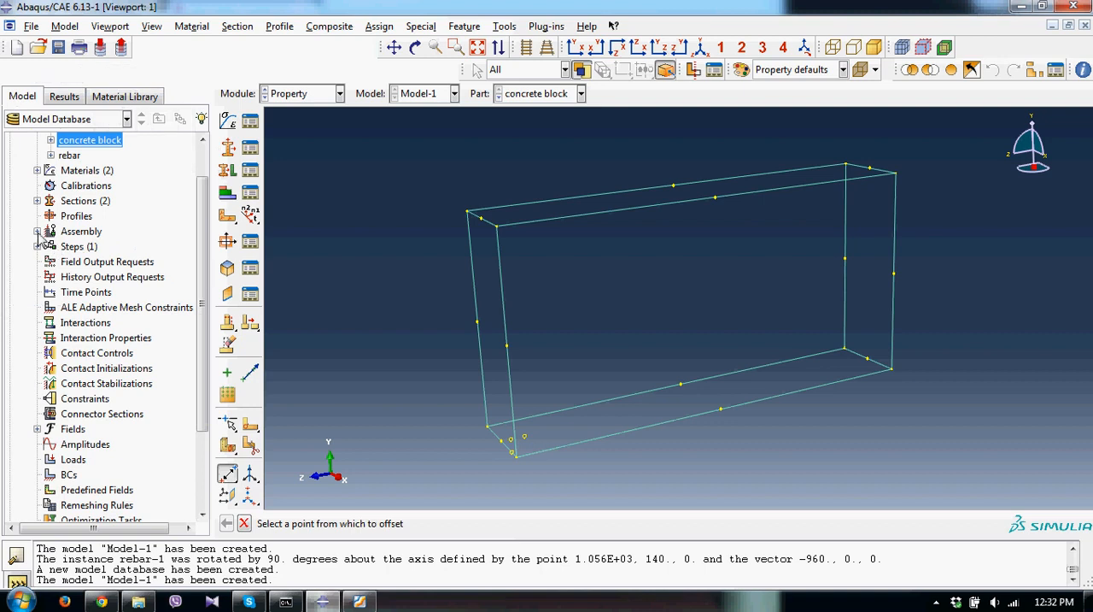
left_click(37, 231)
double_click(90, 247)
left_click(65, 287)
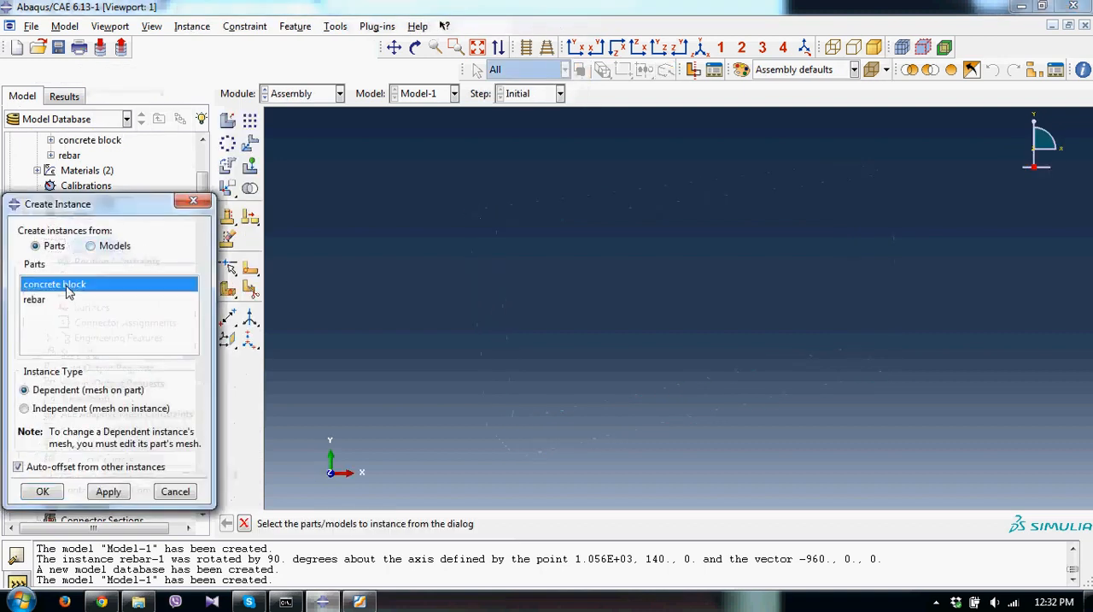
left_click(105, 492)
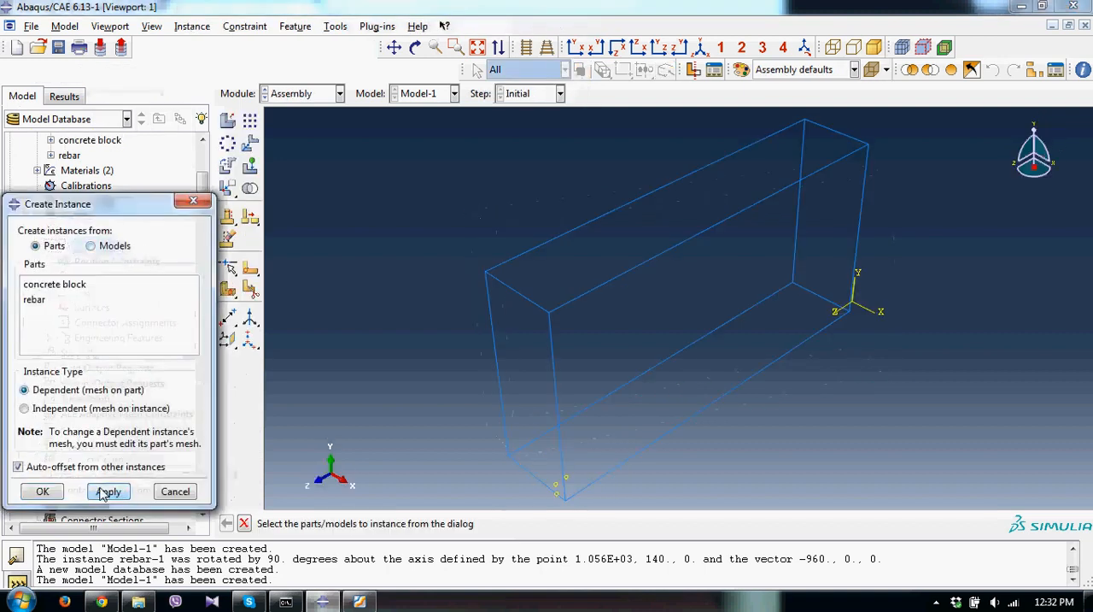
left_click(34, 300)
left_click(37, 492)
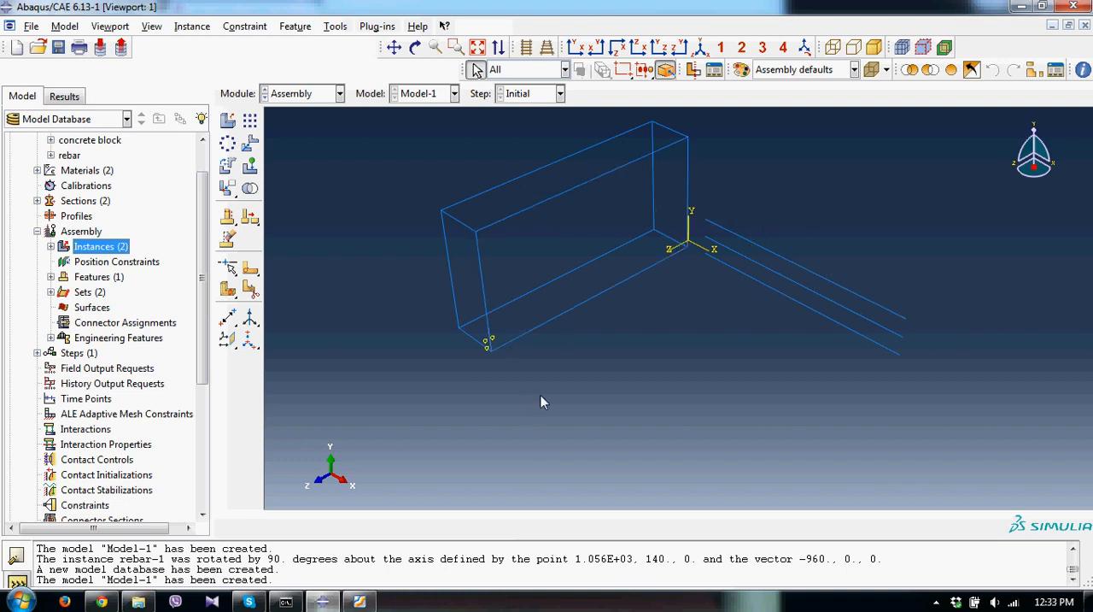
Apply a Parallel Edge constraint aligning the rebar instance with the concrete block's long lower edge.
left_click(248, 29)
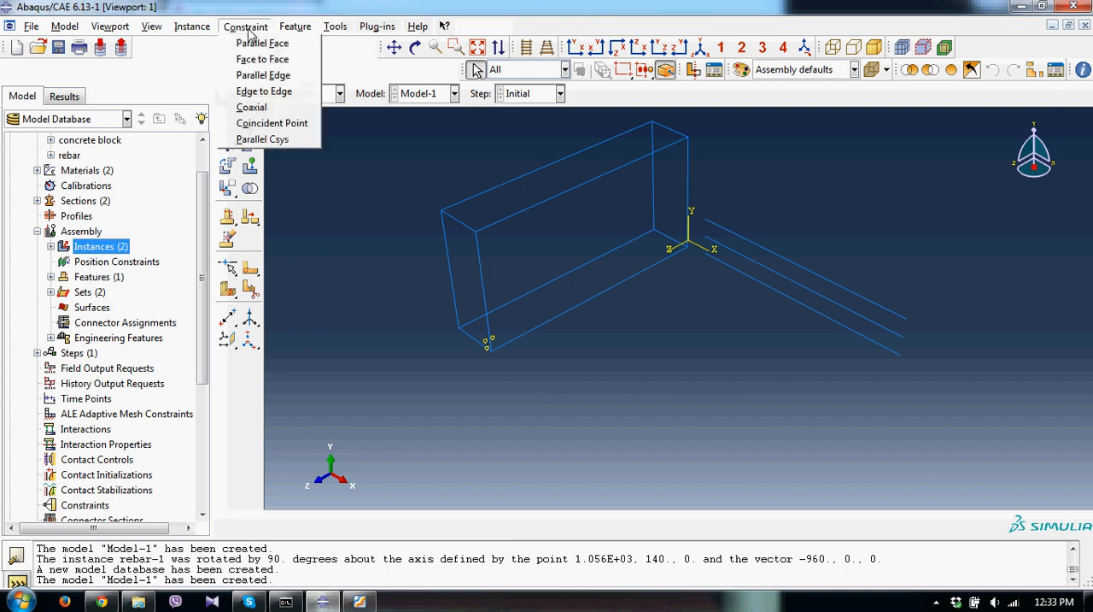
left_click(266, 76)
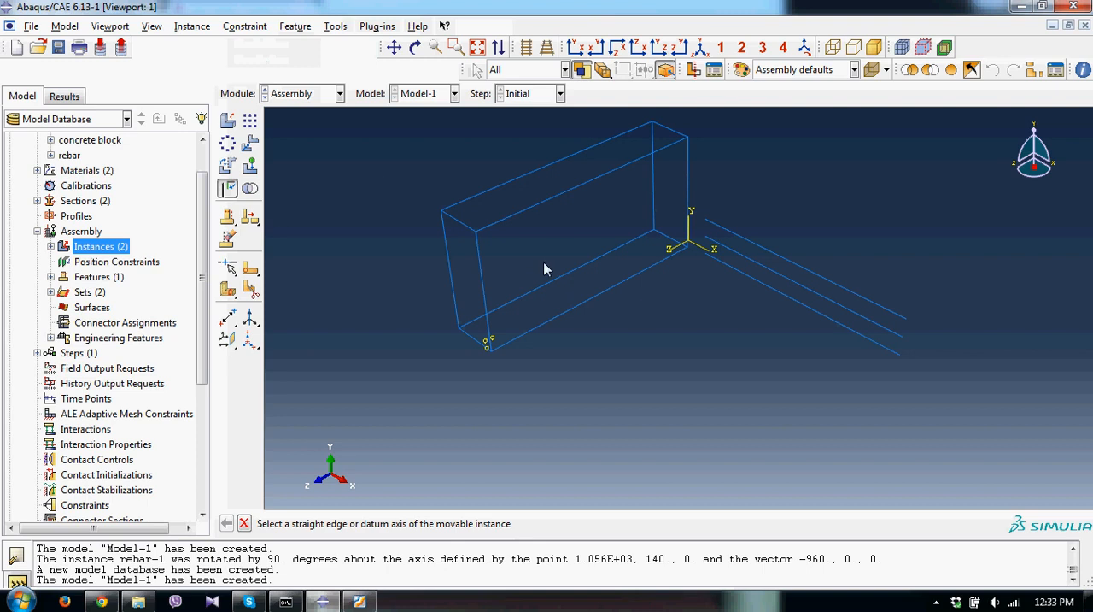
left_click(801, 272)
left_click(586, 301)
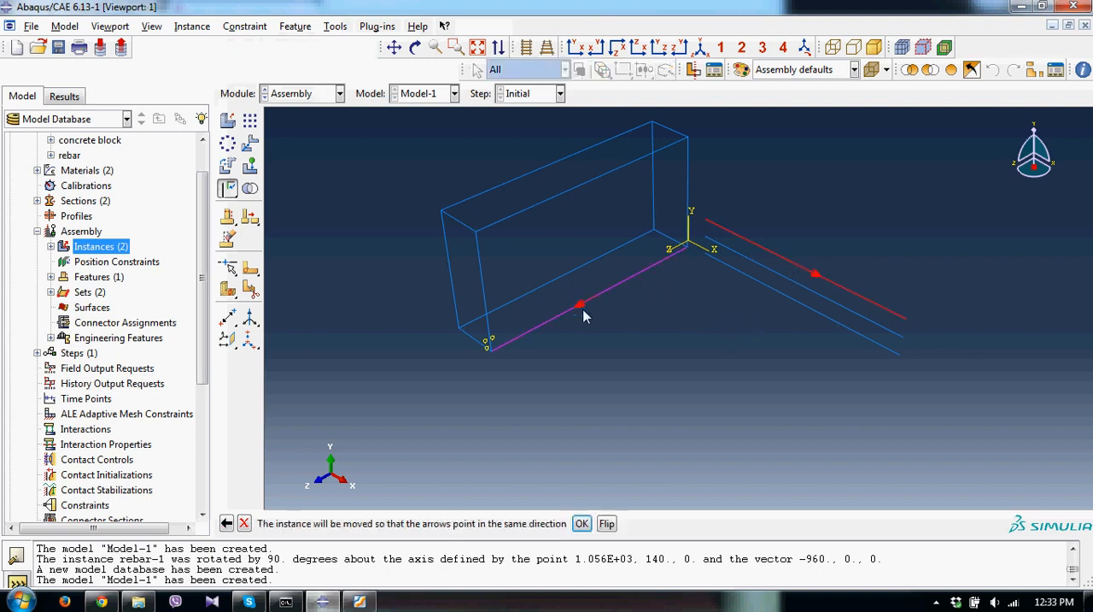
left_click(581, 522)
Rotate the rebar instance 90 degrees about the axis along its uppermost bar.
left_click(227, 165)
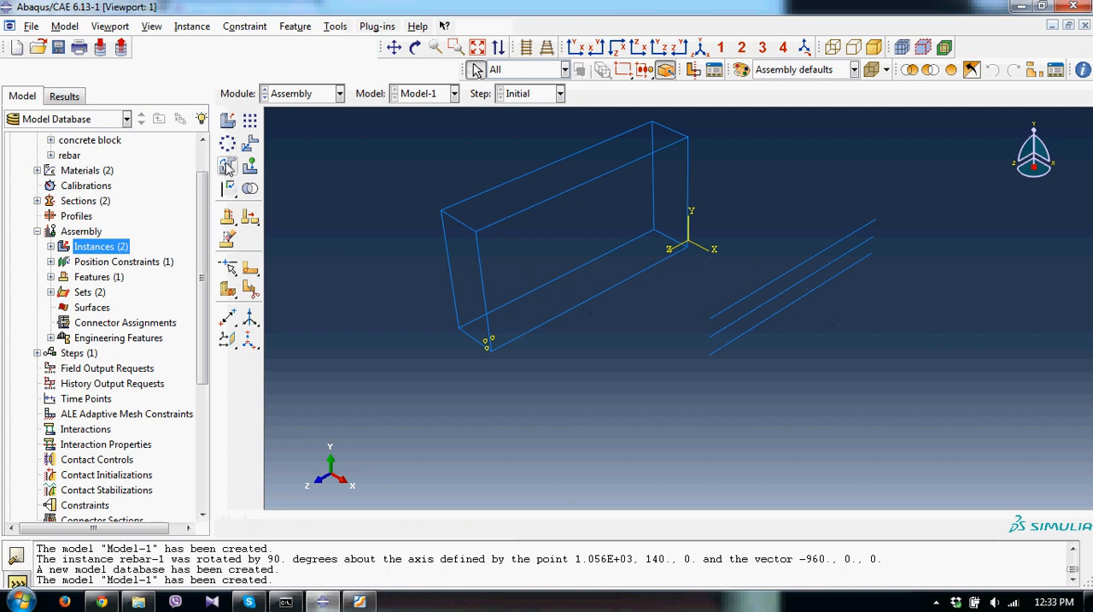
left_click_drag(806, 353, 741, 266)
left_click(397, 523)
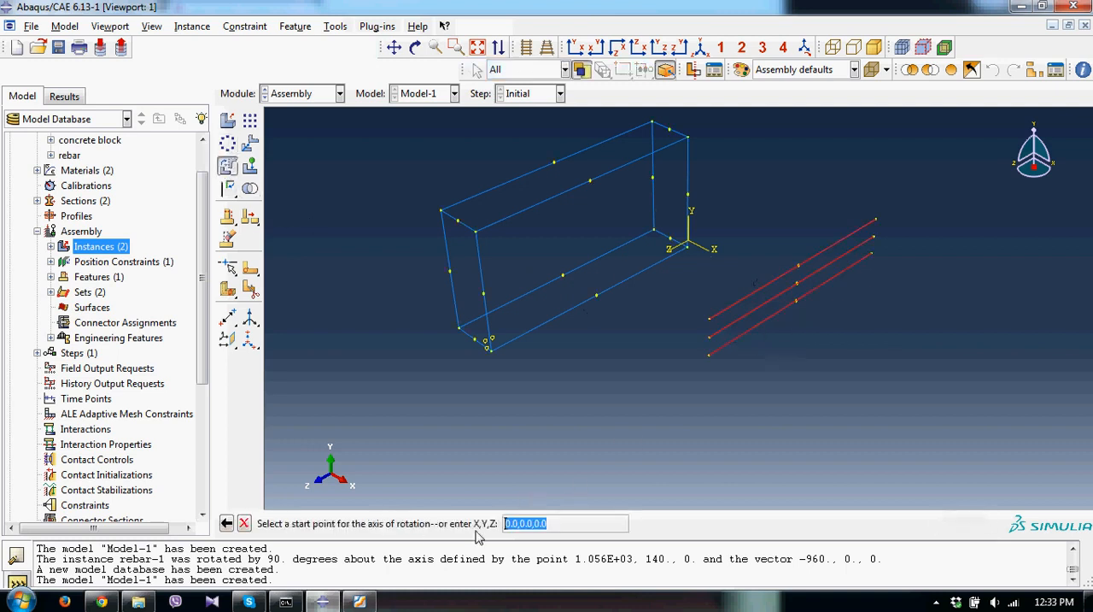
left_click(708, 320)
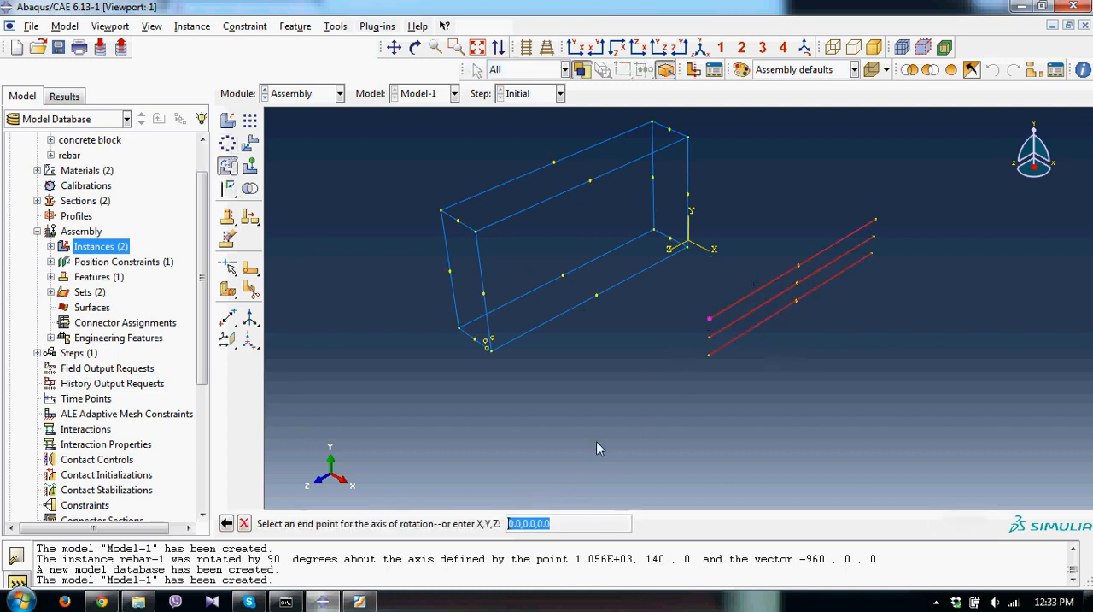
left_click(875, 220)
left_click(405, 525)
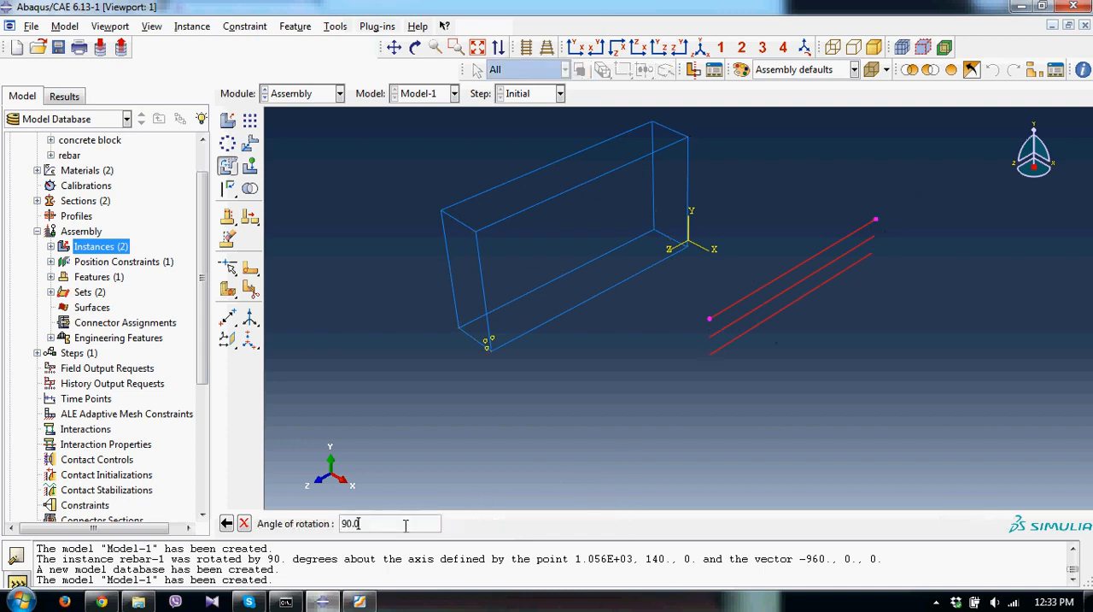
key("Return")
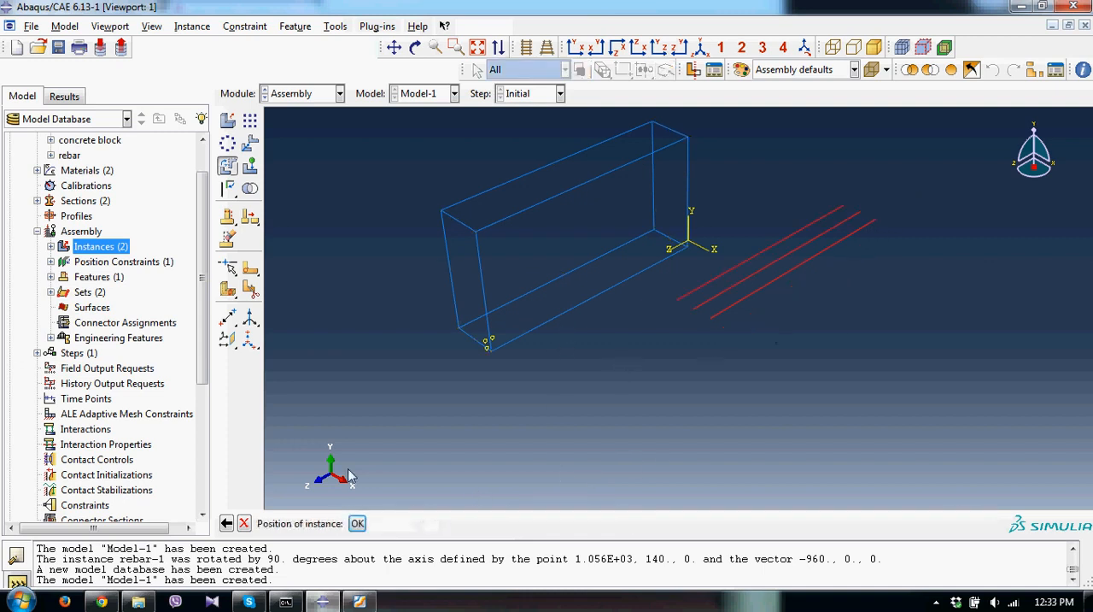
left_click(357, 522)
Apply a Coincident Point constraint placing the near end of the lowest rebar on the datum point inside the concrete block's corner.
left_click(245, 26)
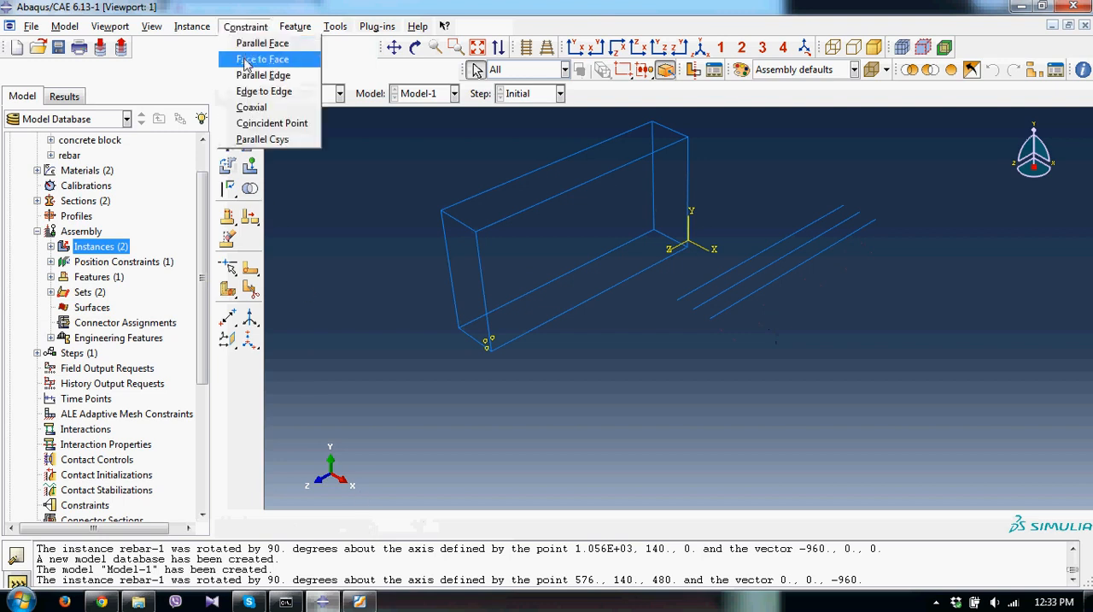
left_click(261, 123)
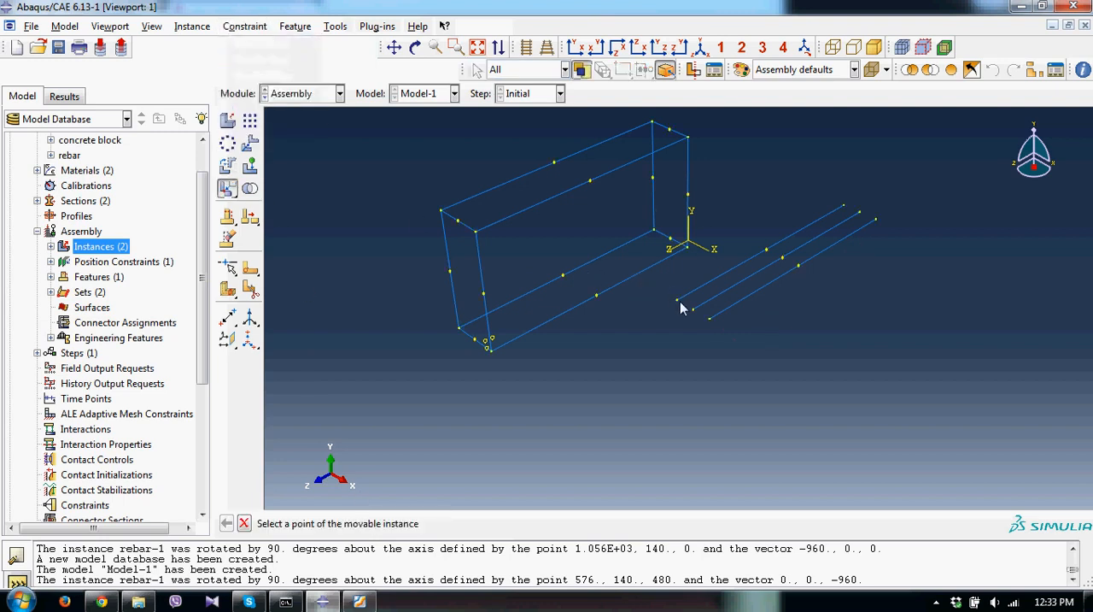
left_click(709, 320)
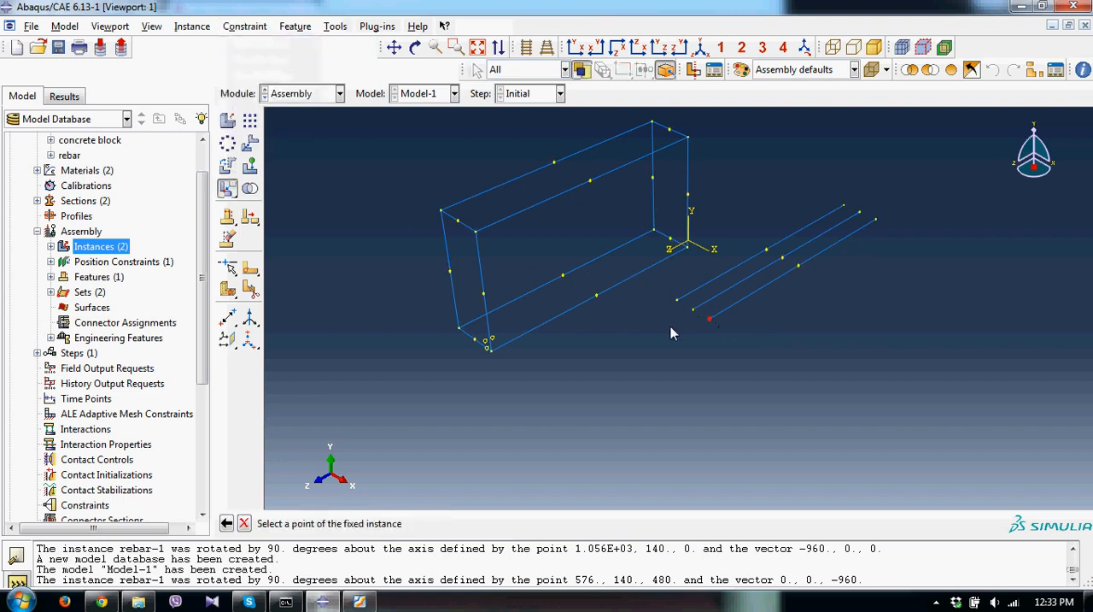
left_click(491, 343)
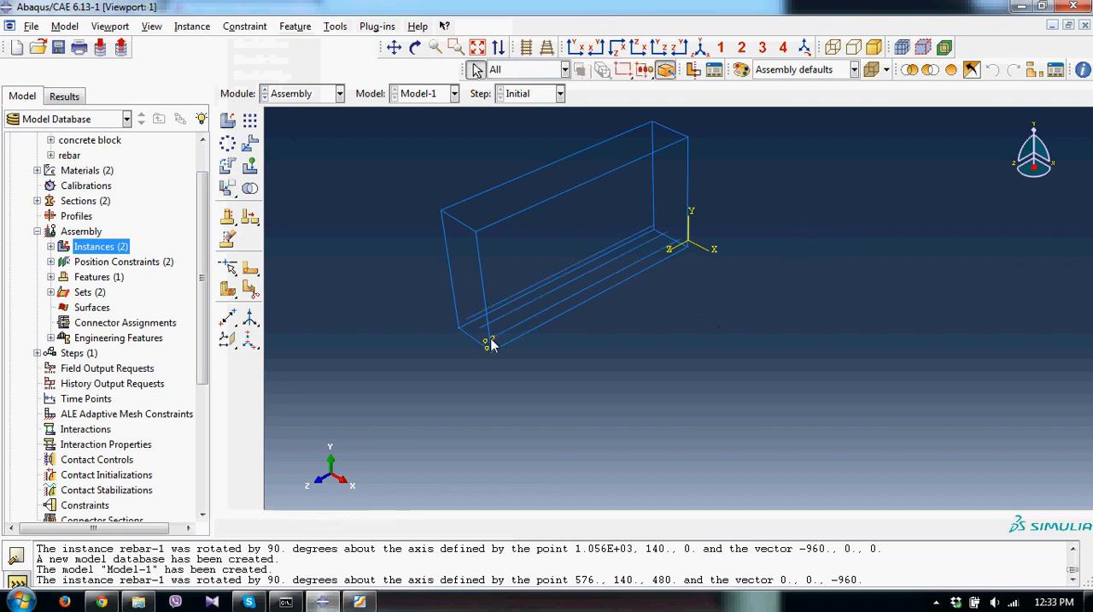
left_click(415, 46)
left_click_drag(574, 265, 544, 249)
left_click_drag(600, 296, 584, 345)
key("Escape")
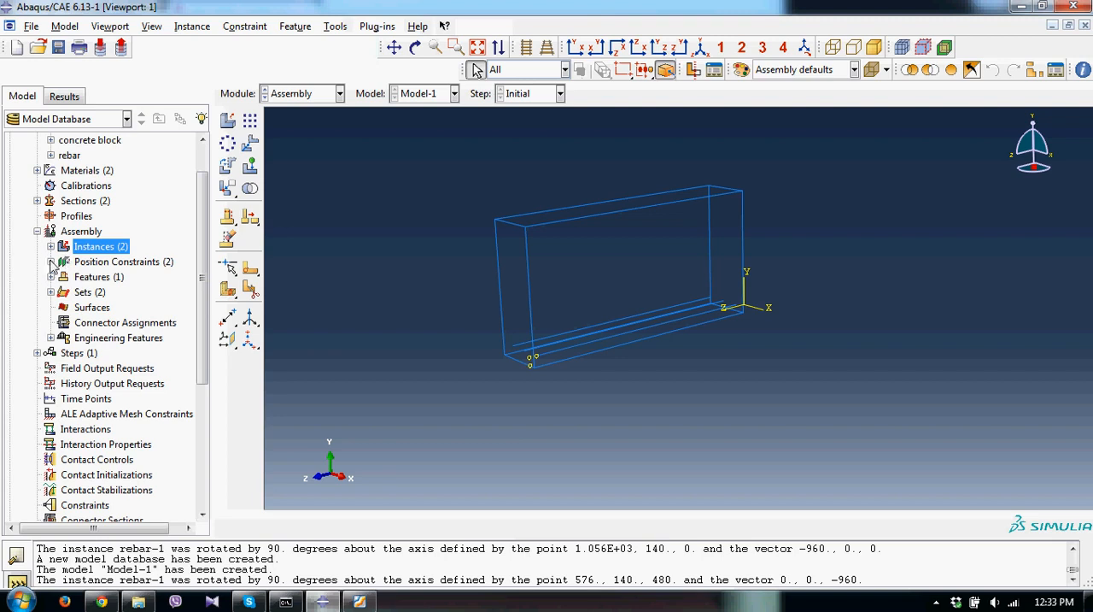
Start an Embedded region constraint, hide the concrete block instance, and choose all three rebars as the embedded region.
left_click(36, 230)
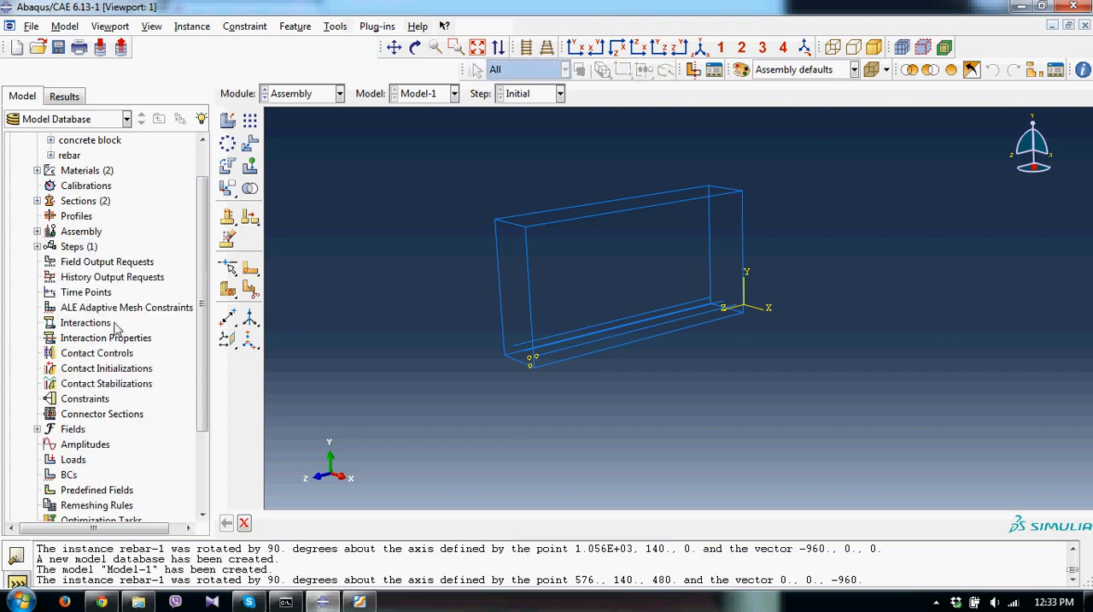
double_click(85, 399)
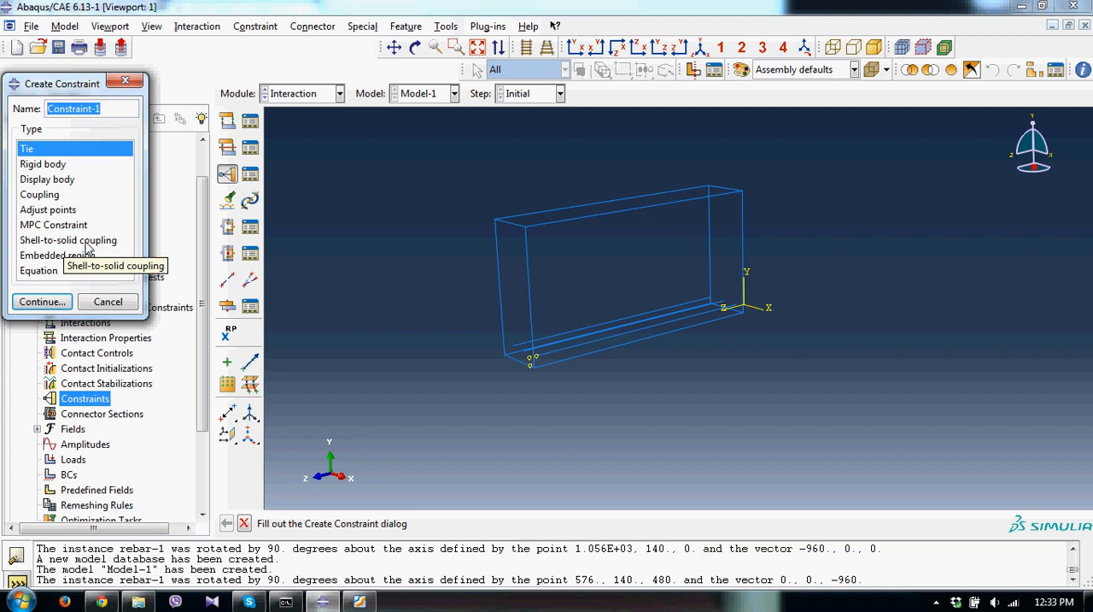
left_click(62, 255)
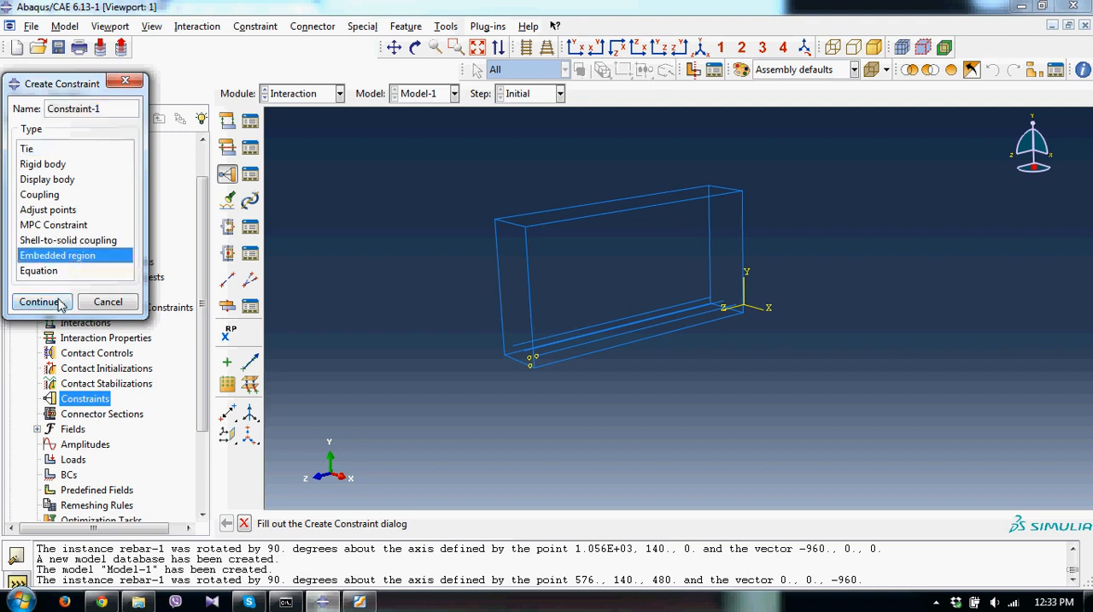
left_click(53, 304)
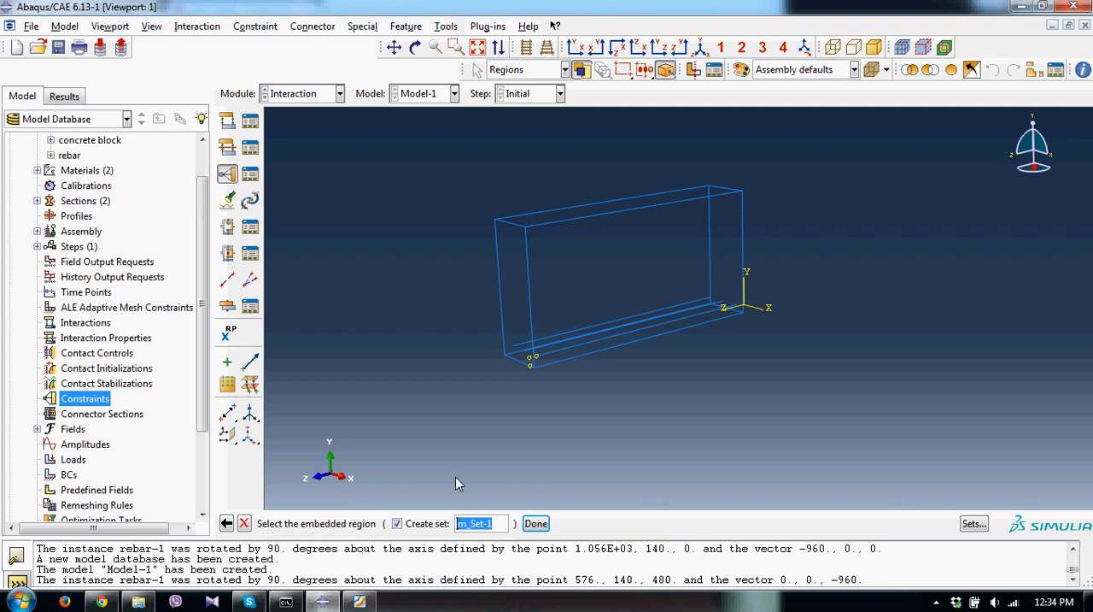
left_click(153, 28)
left_click(156, 305)
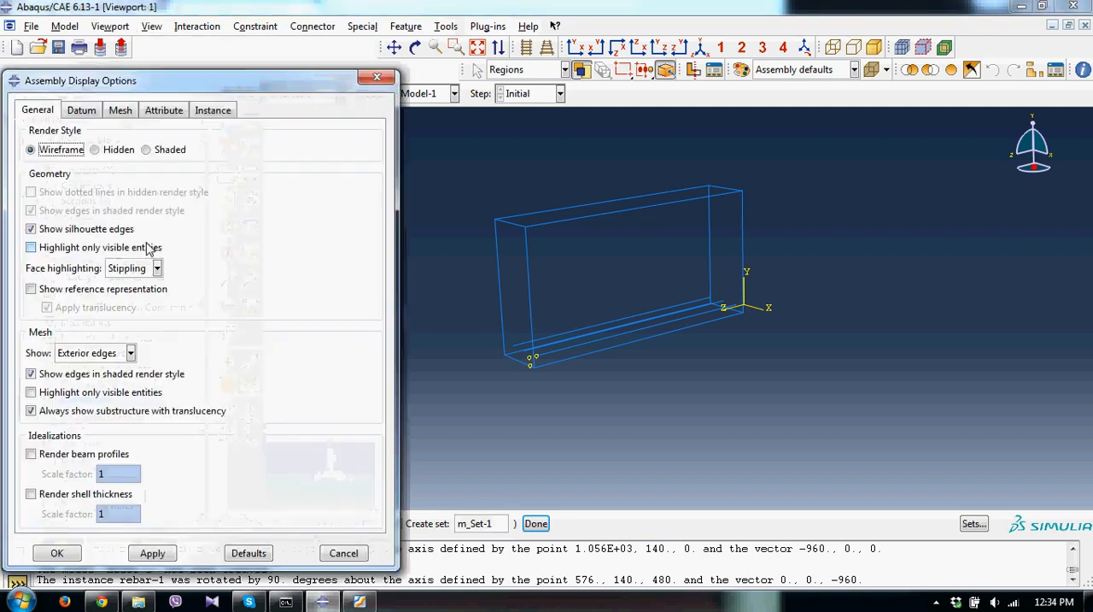
left_click(205, 109)
left_click(97, 229)
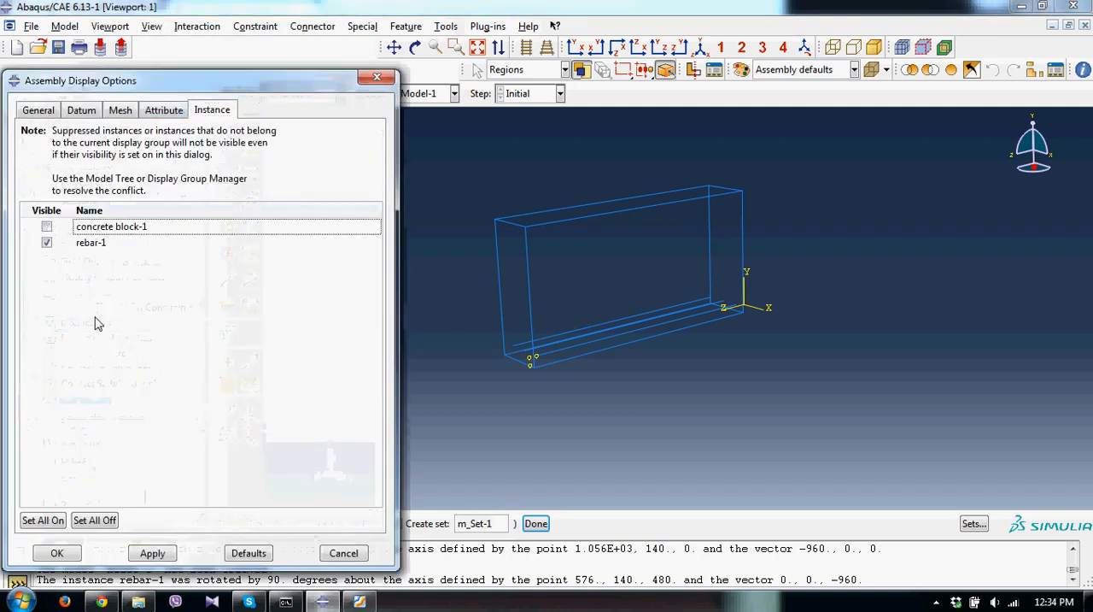
left_click(56, 553)
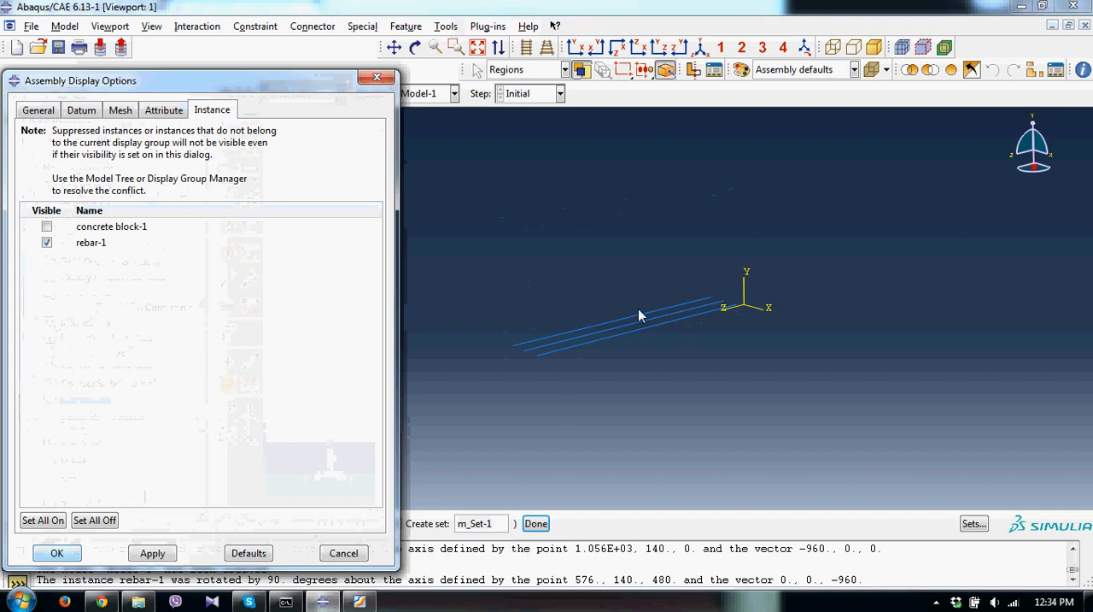
left_click_drag(683, 332, 605, 295)
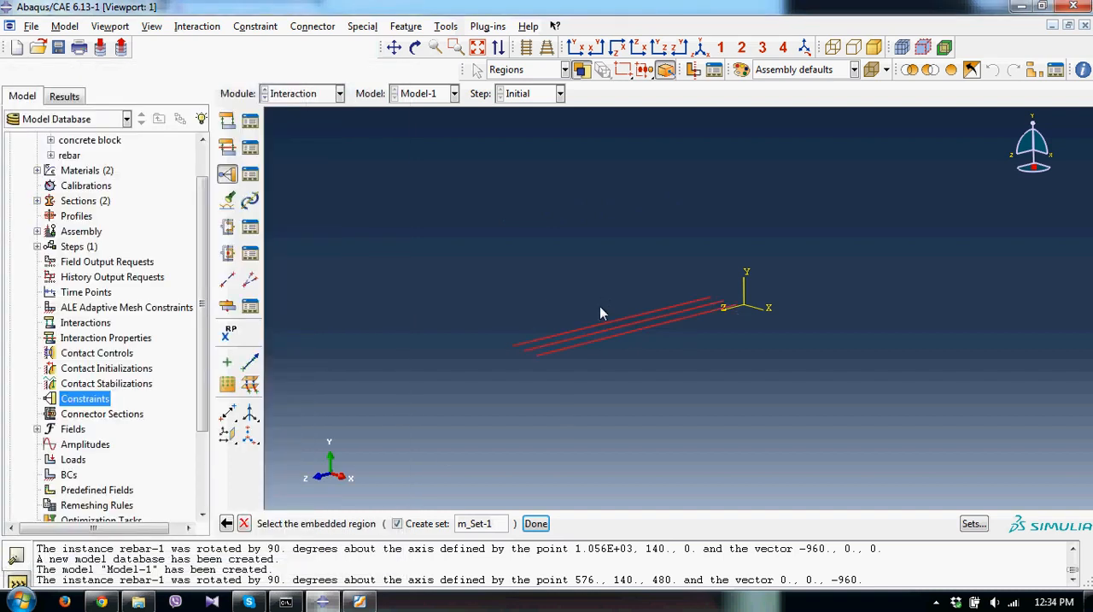
left_click(538, 522)
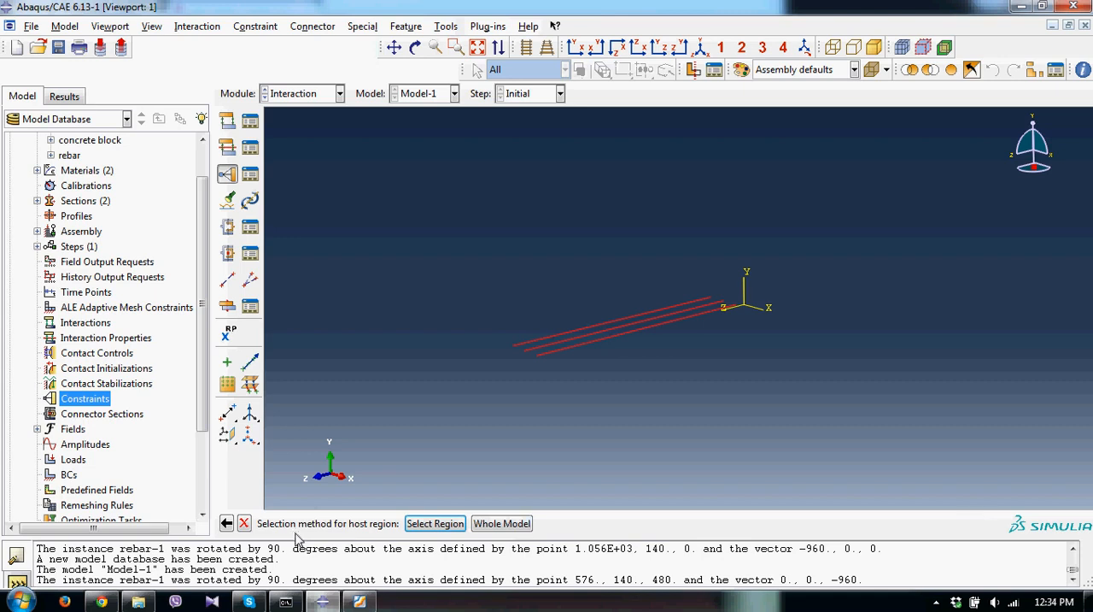
Display only the concrete block instance and assign the whole block as the constraint's host region, accepting the default tolerances.
left_click(435, 524)
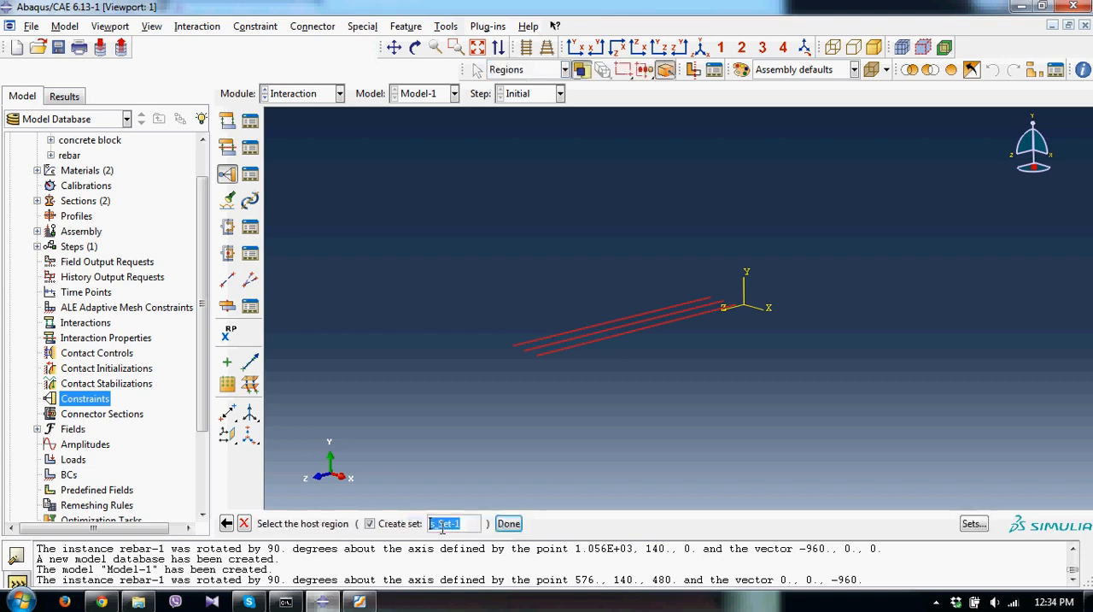
left_click(152, 27)
left_click(176, 306)
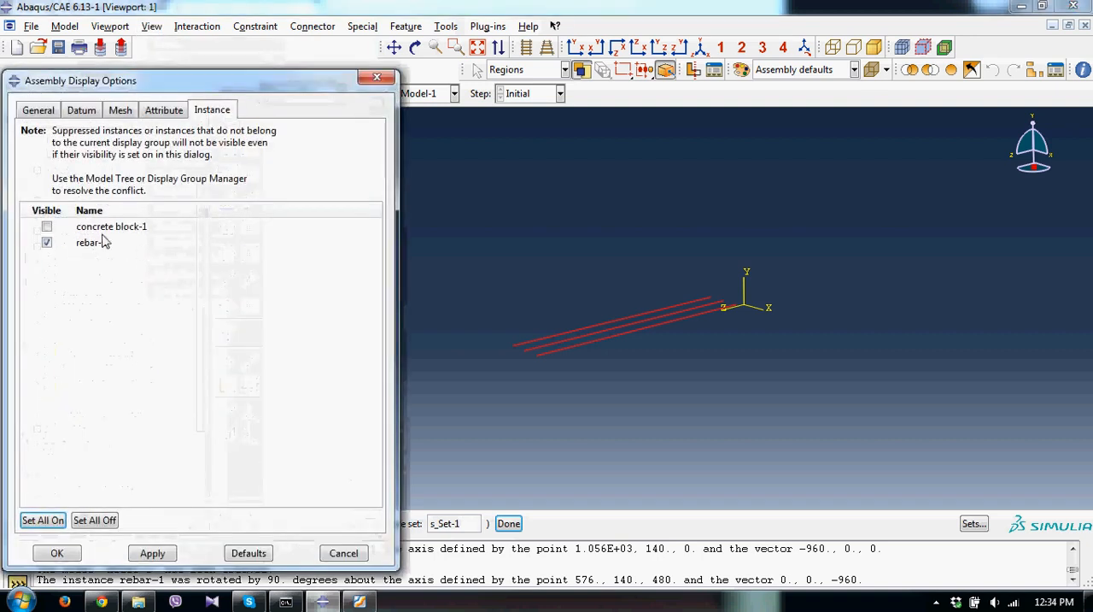
left_click(85, 245)
left_click(100, 226)
left_click(57, 552)
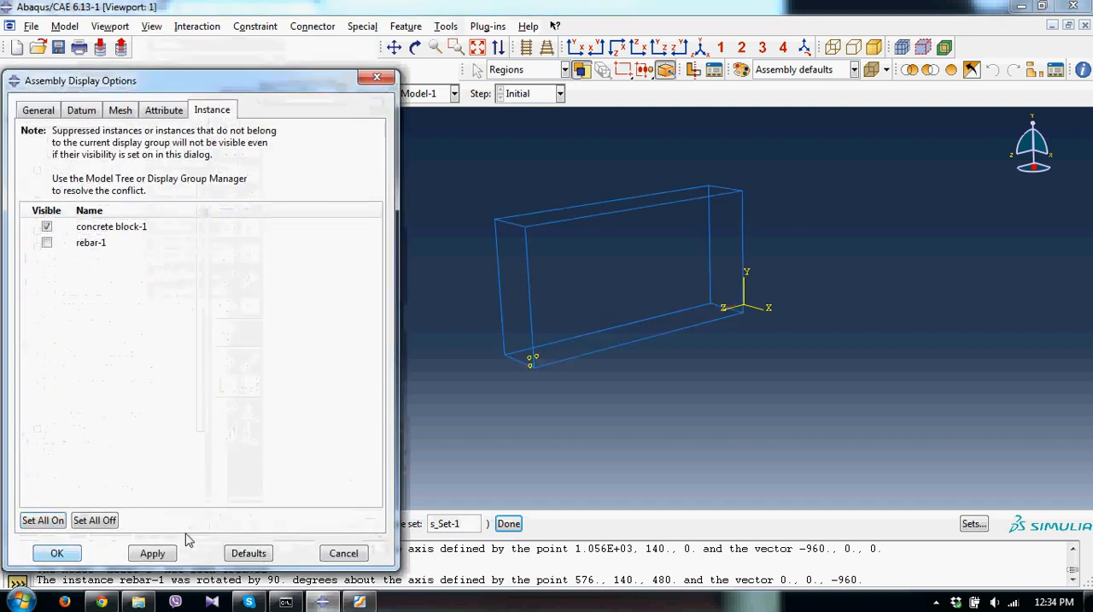
left_click_drag(547, 175, 650, 380)
left_click(511, 524)
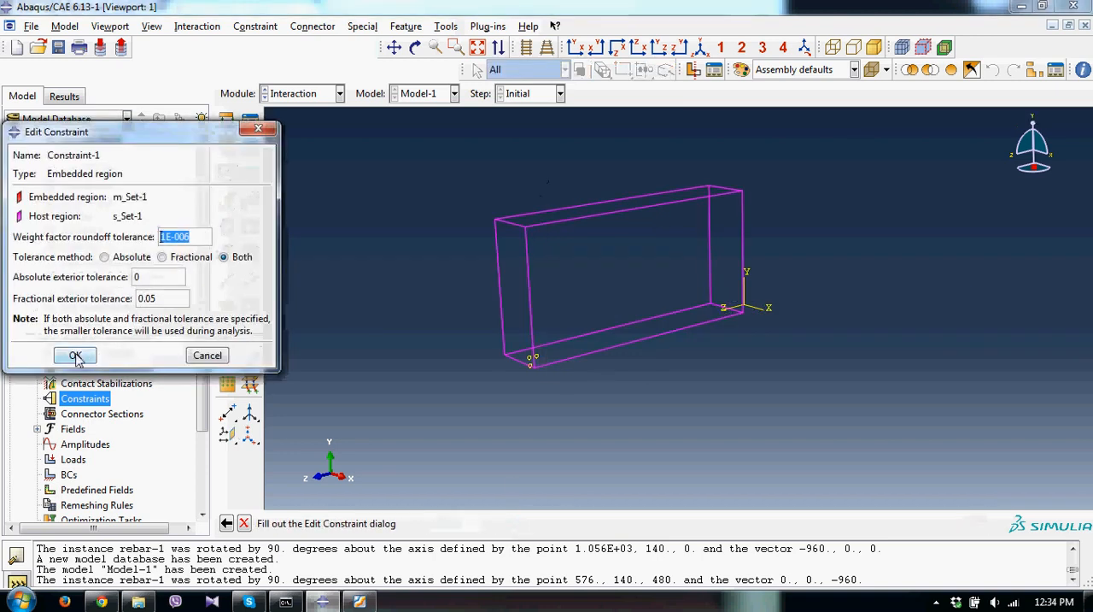
left_click(75, 356)
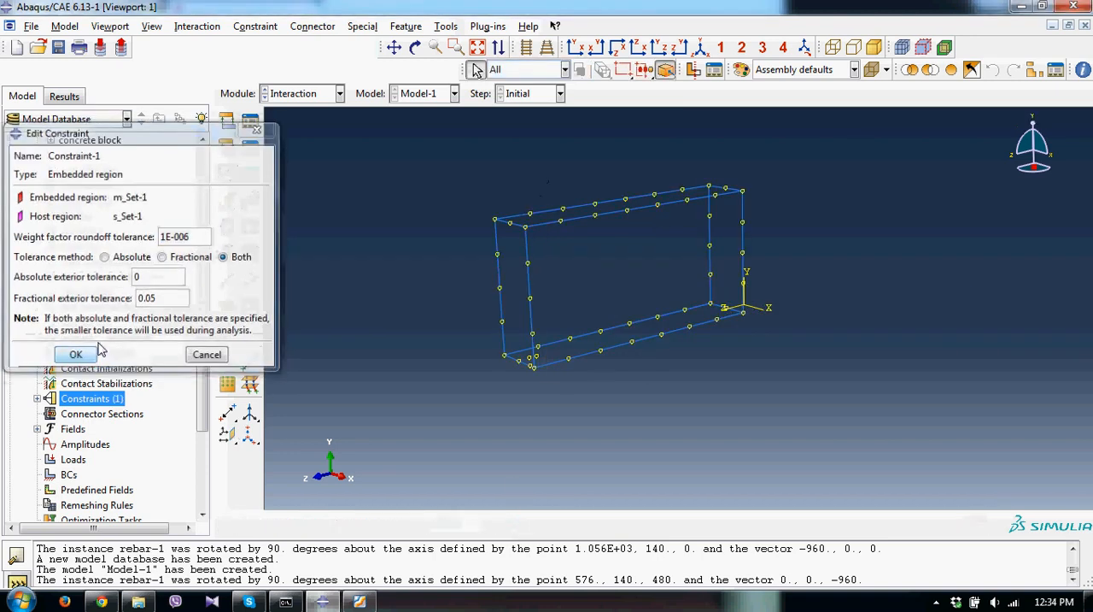
Make the rebar-1 instance visible again alongside the concrete block.
left_click(152, 27)
left_click(203, 308)
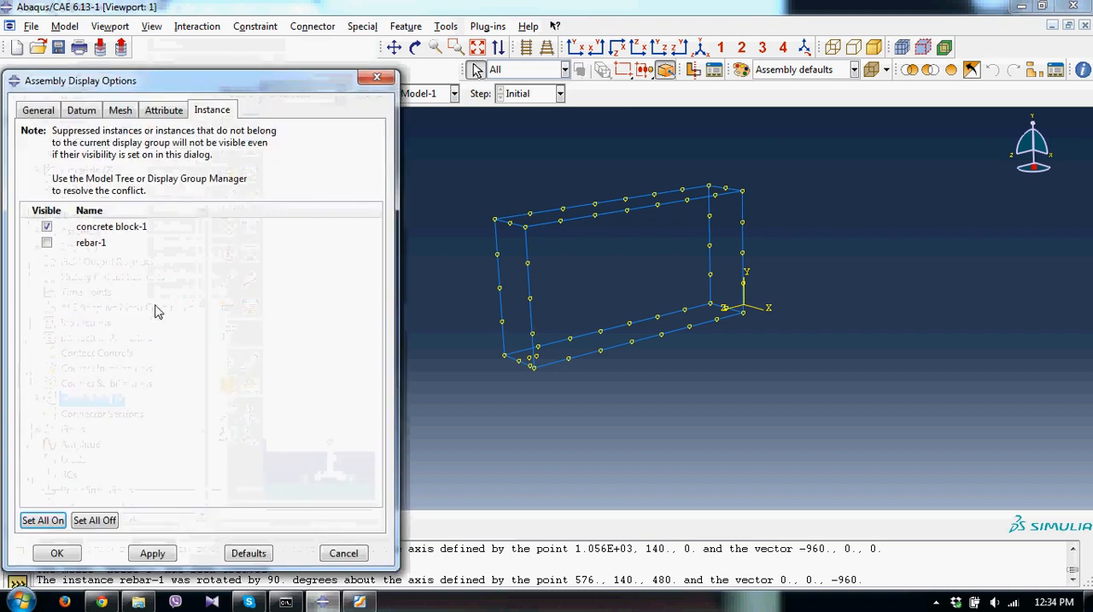
left_click(92, 246)
left_click(57, 553)
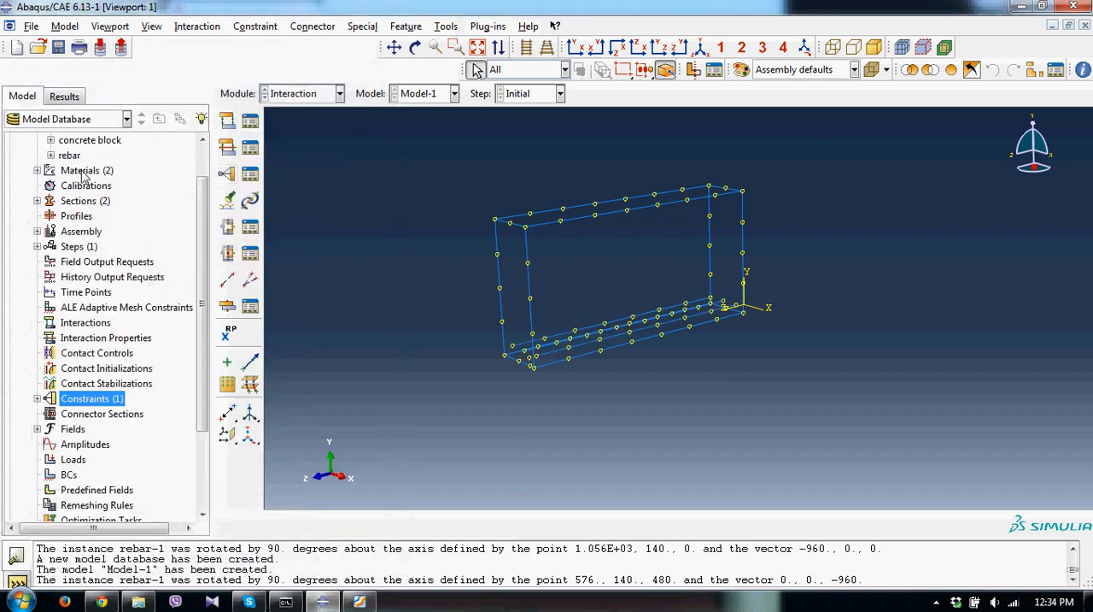
Create a Static, General analysis step after the Initial step with default settings.
double_click(78, 247)
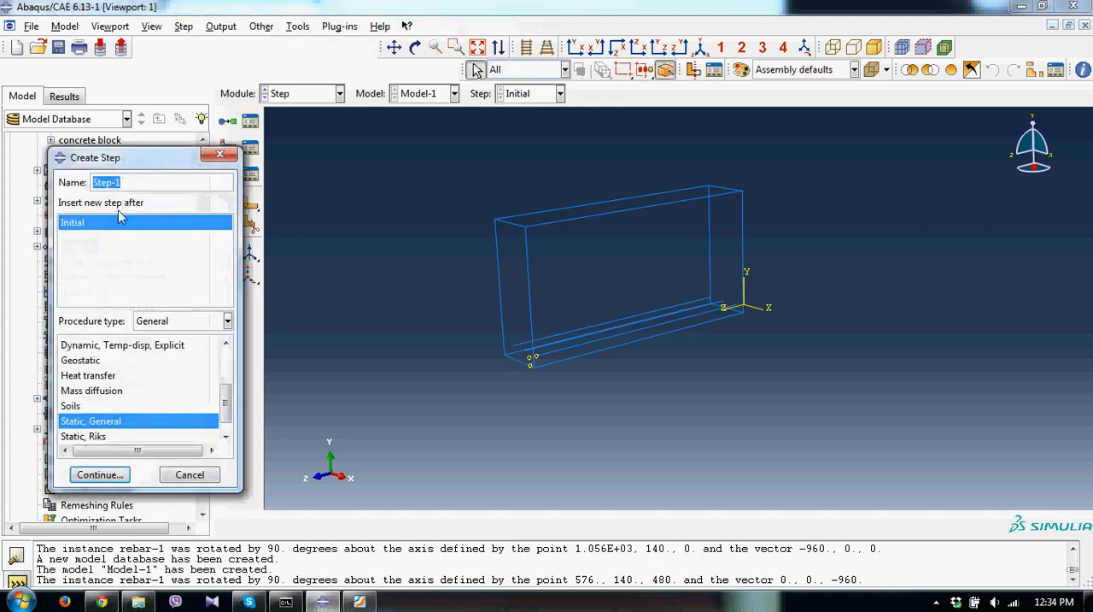
left_click(99, 474)
left_click(114, 520)
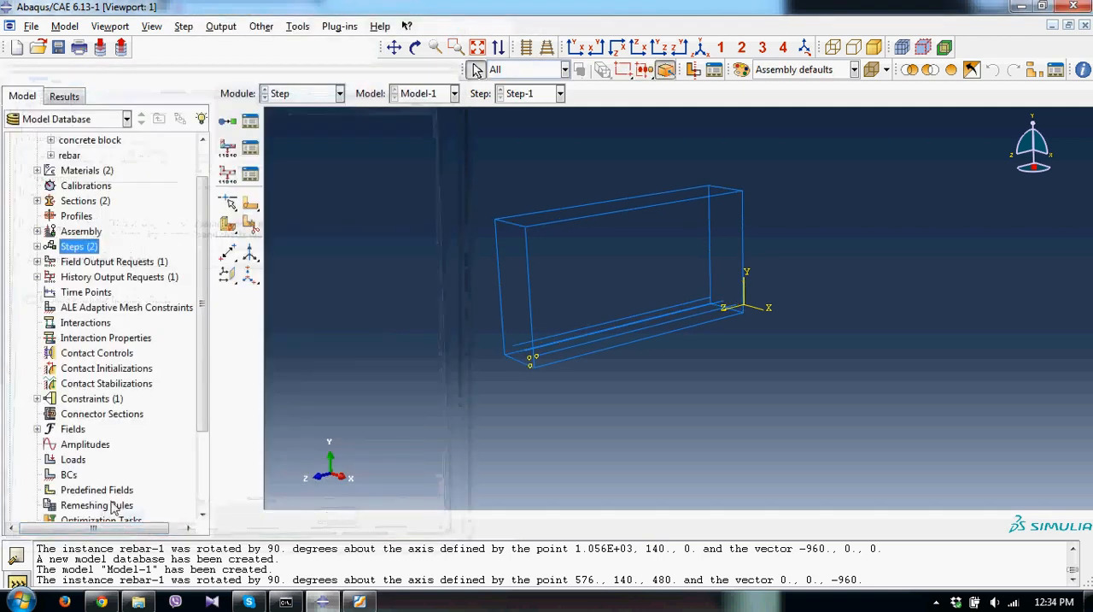
Reopen the embedded region constraint to review its embedded and host regions.
scroll(54, 309, "down", 3)
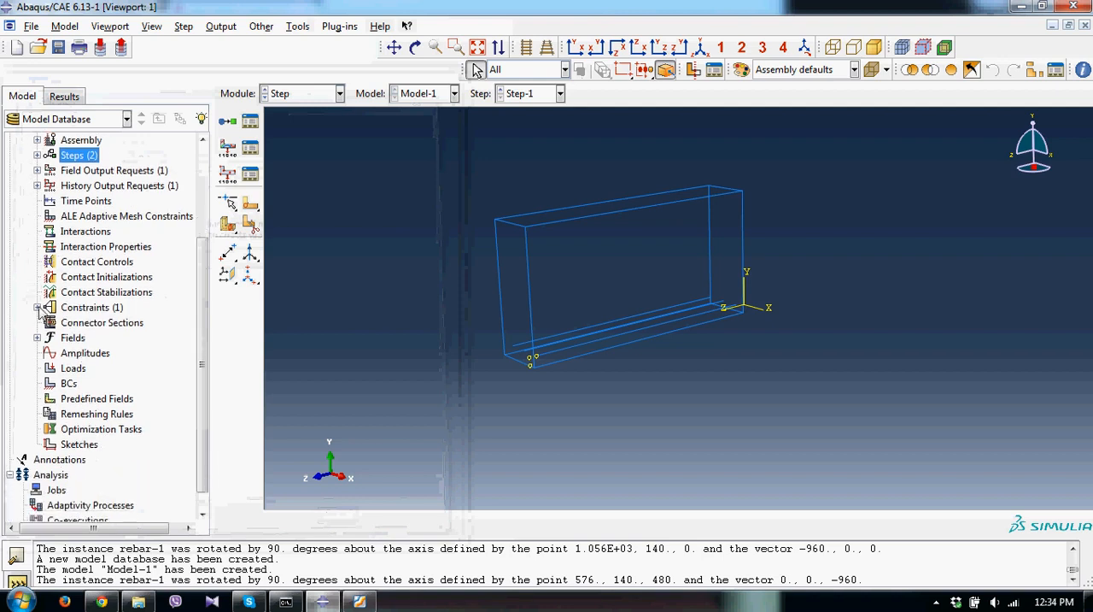
left_click(37, 307)
right_click(79, 324)
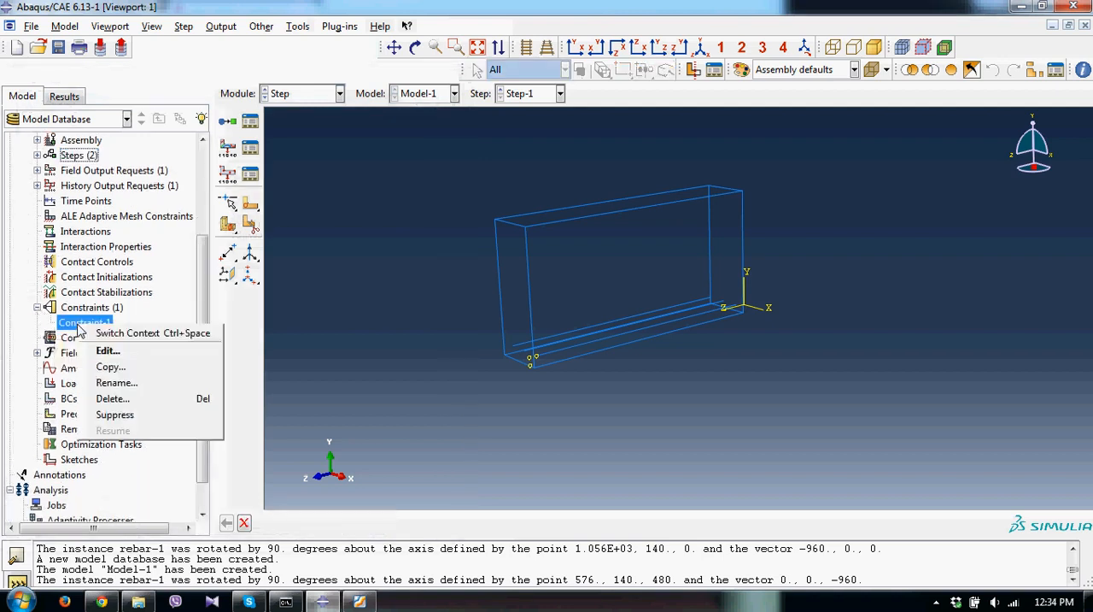
left_click(107, 350)
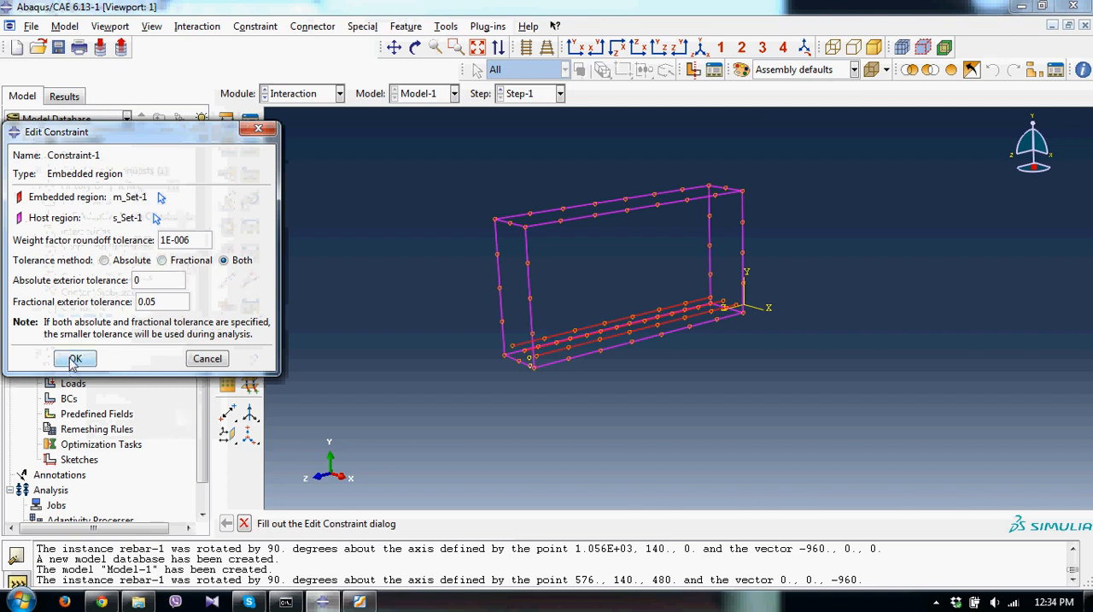
left_click(75, 359)
Create an Encastre boundary condition in the Initial step on the concrete block's near end face.
scroll(68, 367, "down", 1)
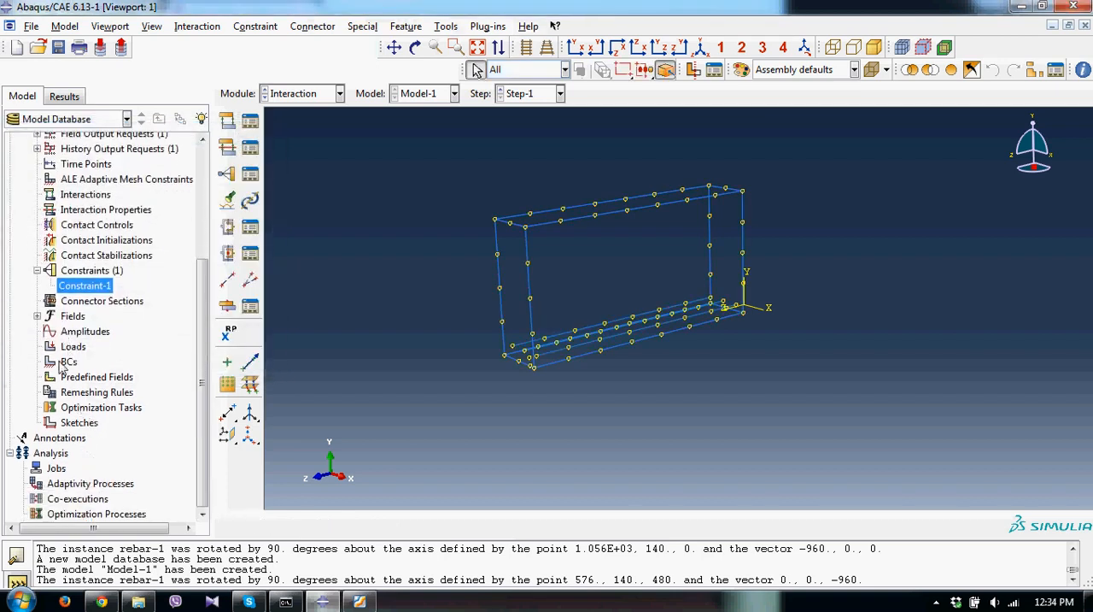
double_click(68, 361)
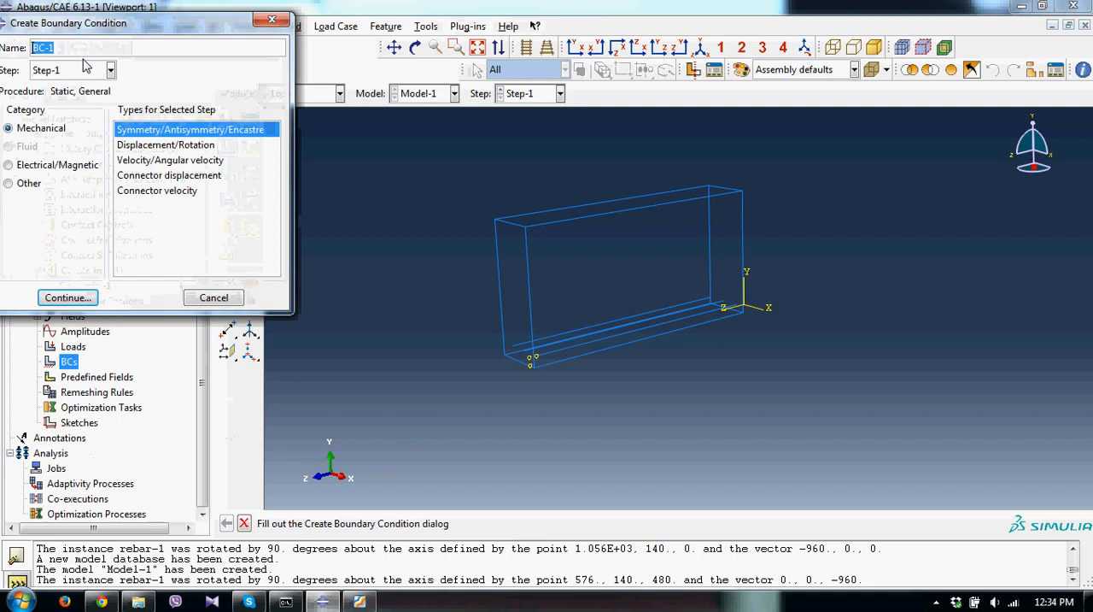
left_click(84, 68)
left_click(74, 85)
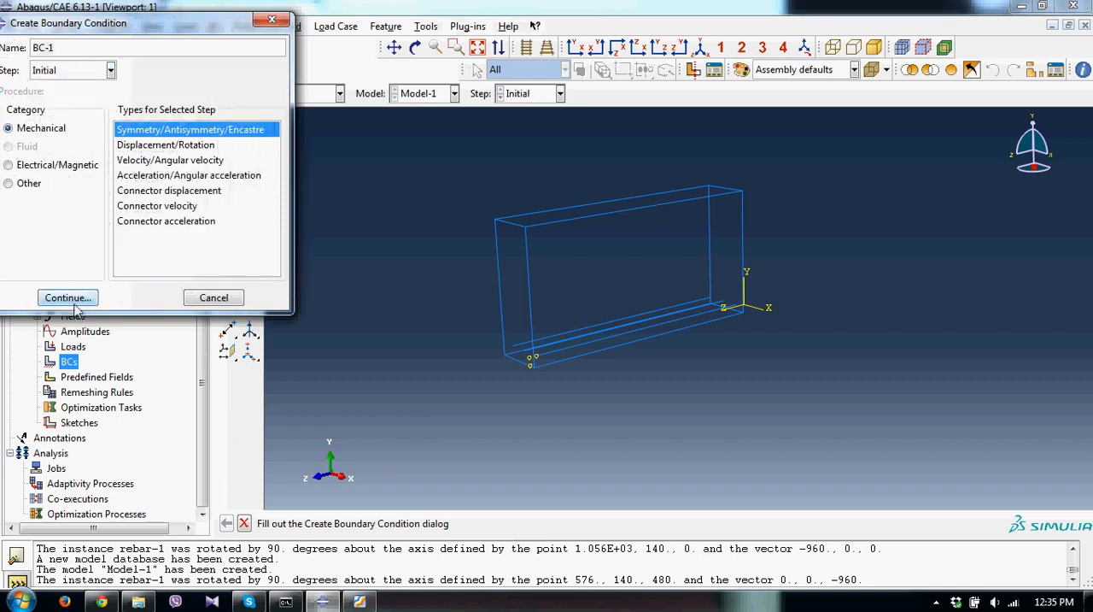
left_click(67, 297)
left_click(510, 312)
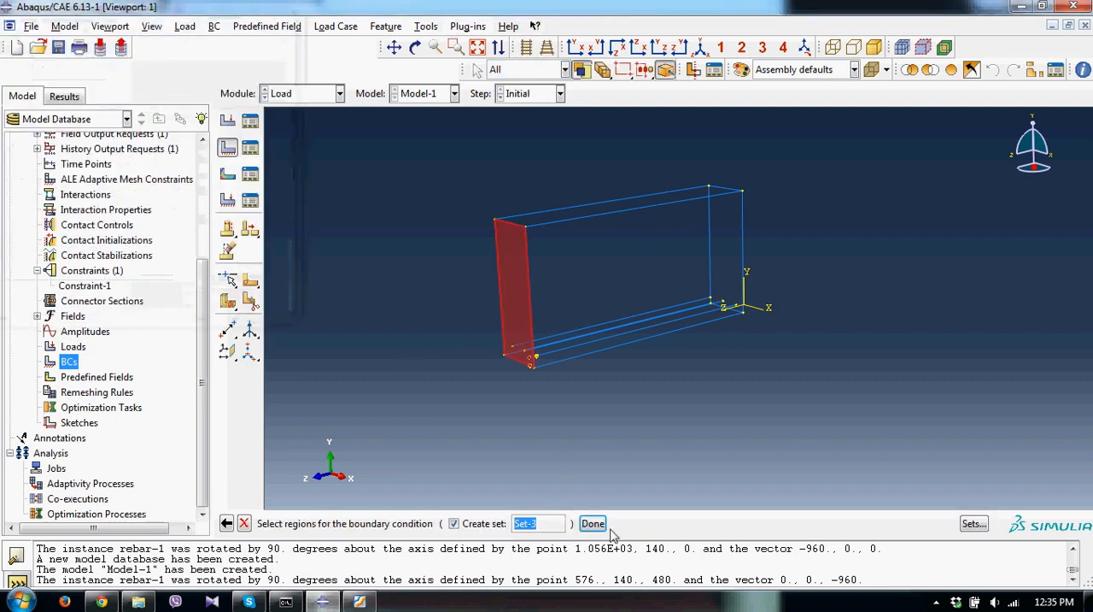
left_click(596, 523)
left_click(111, 389)
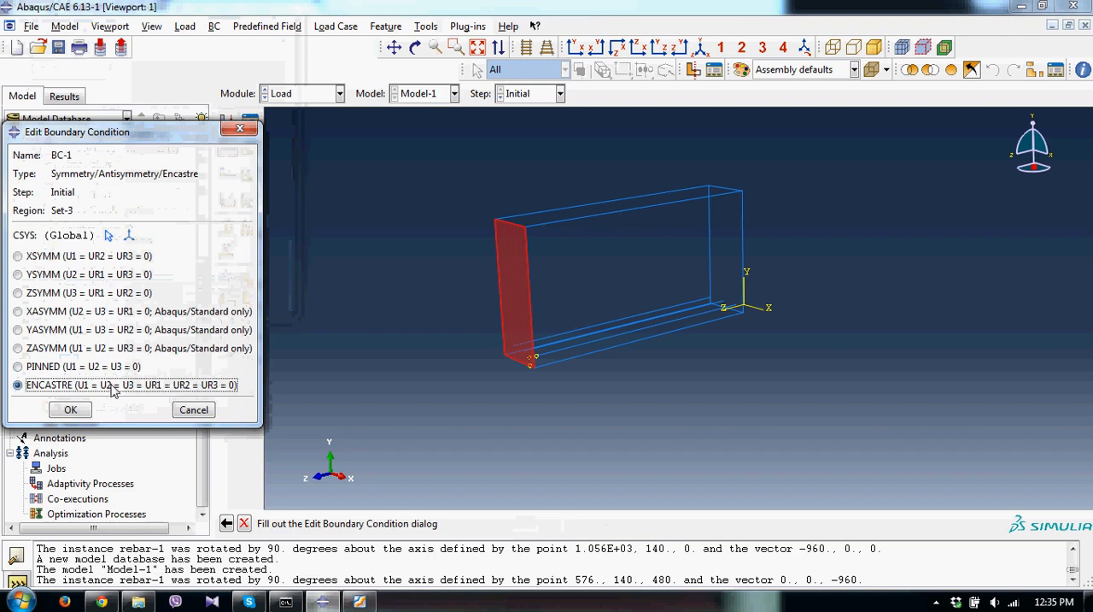
left_click(70, 409)
Create a uniform Pressure load in Step-1 on the concrete block's top face with magnitude 5E8.
left_click(73, 347)
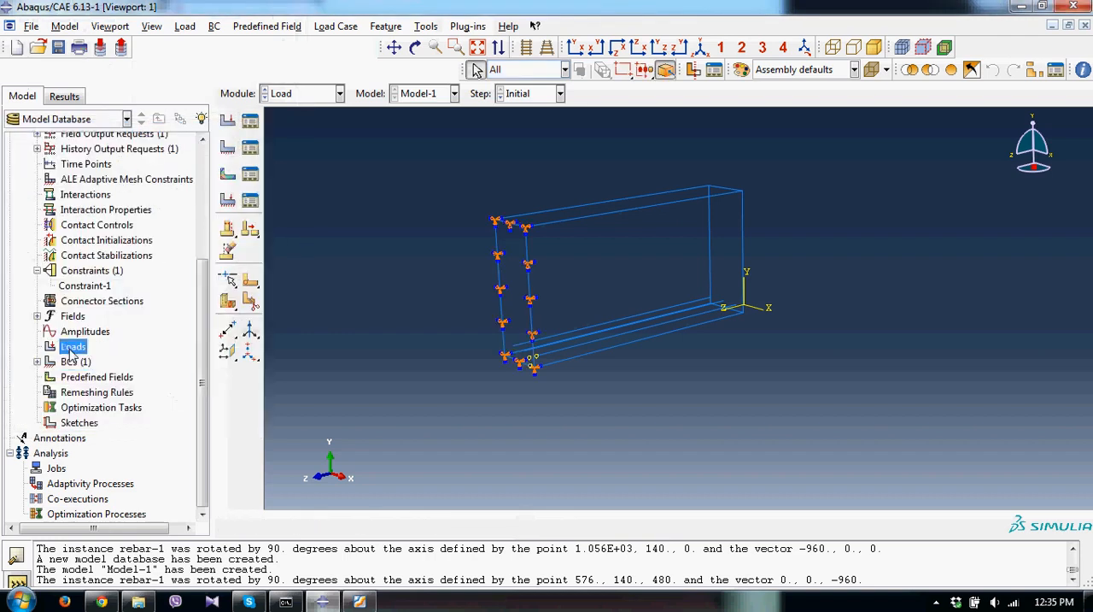
double_click(73, 346)
left_click(107, 203)
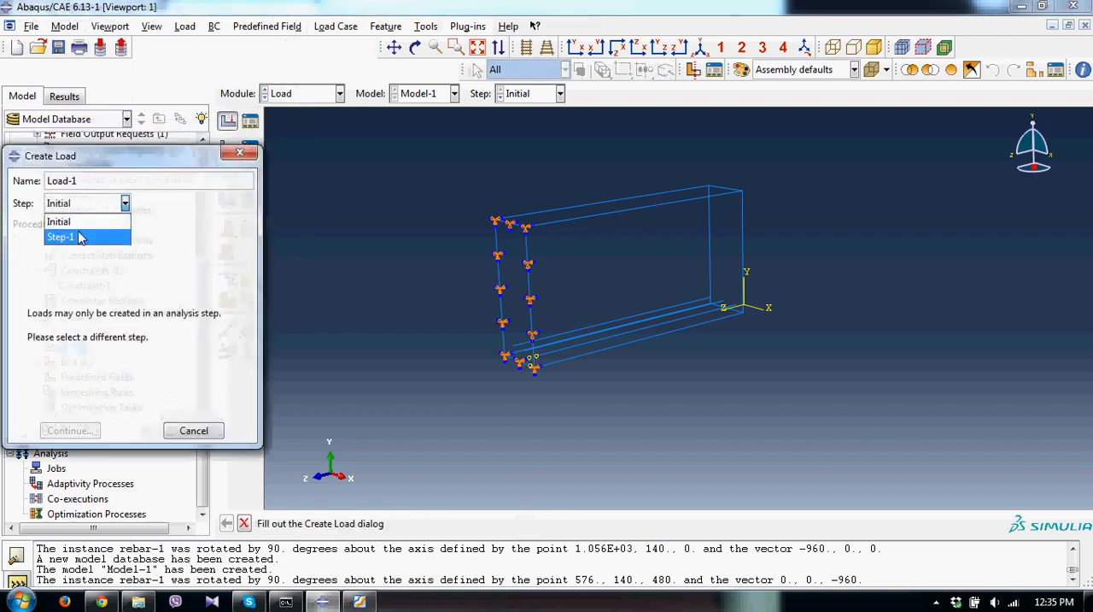
left_click(79, 237)
left_click(154, 293)
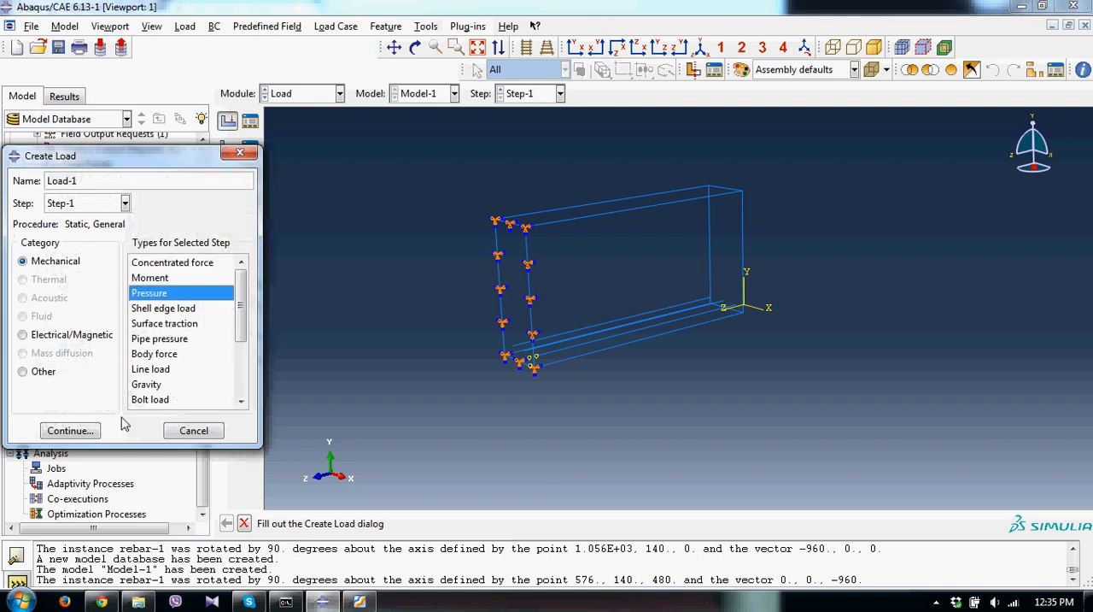
left_click(86, 430)
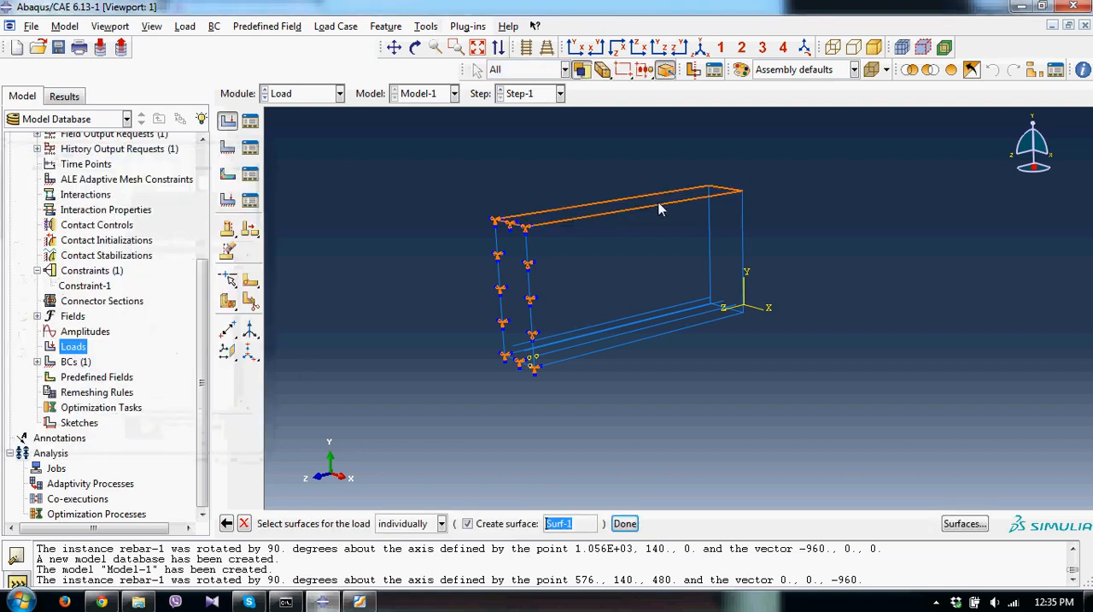
left_click(659, 207)
left_click(623, 522)
left_click(106, 309)
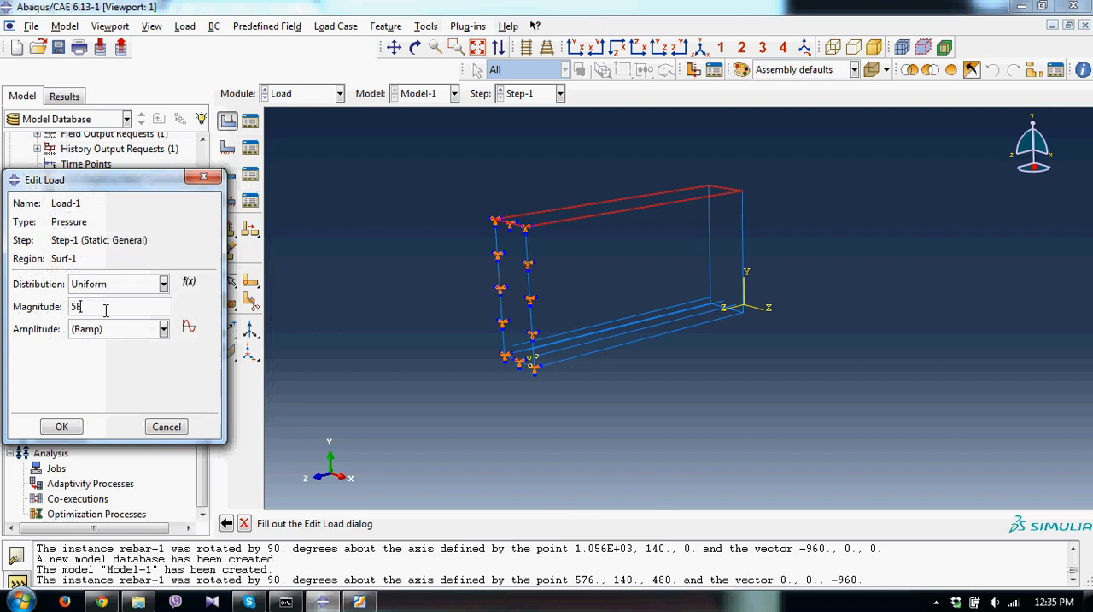
left_click(61, 427)
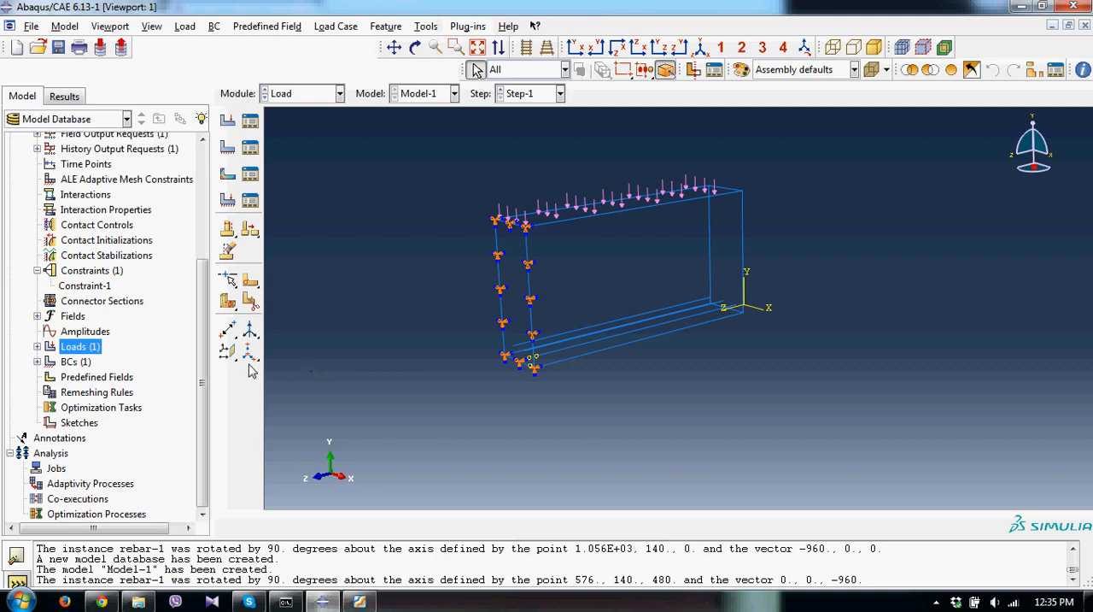
Open the concrete block part for meshing, display it shaded, and assign it linear 3D Stress elements with reduced integration (C3D8R).
scroll(38, 247, "up", 4)
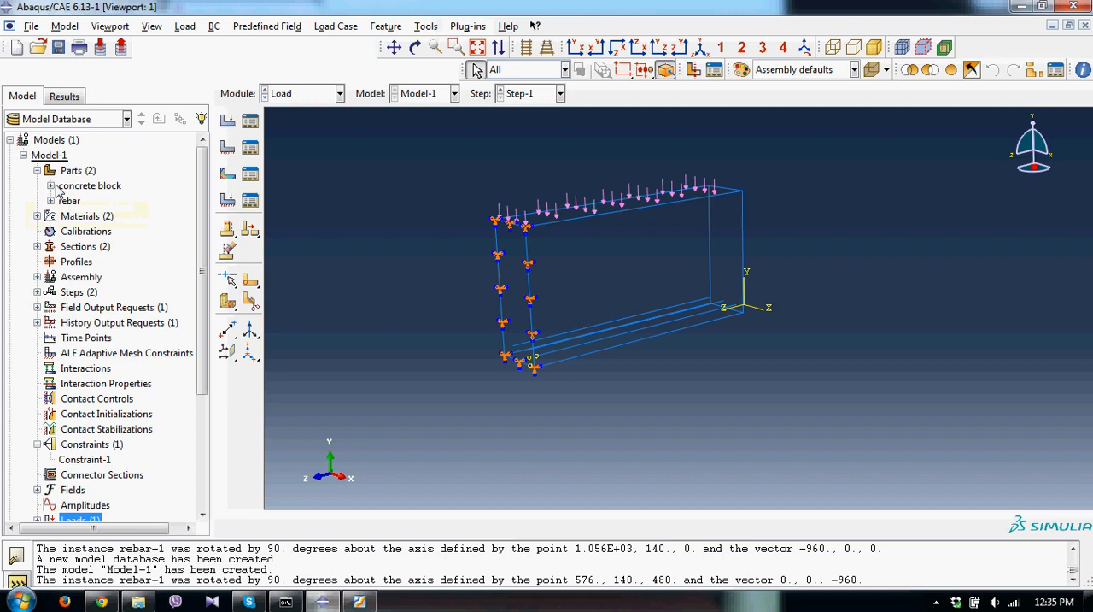
left_click(51, 186)
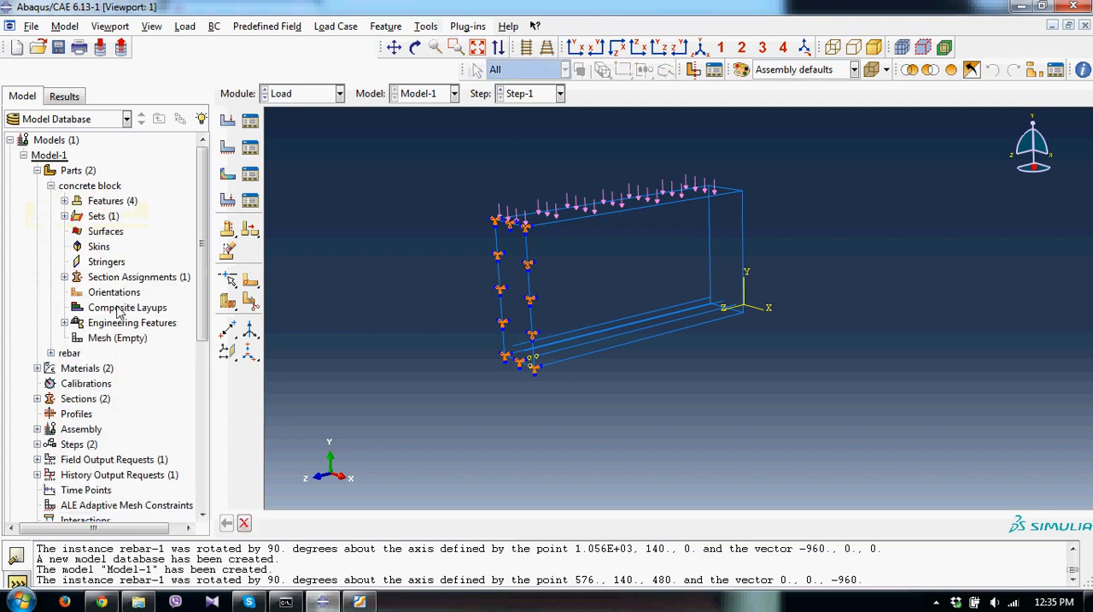
double_click(119, 338)
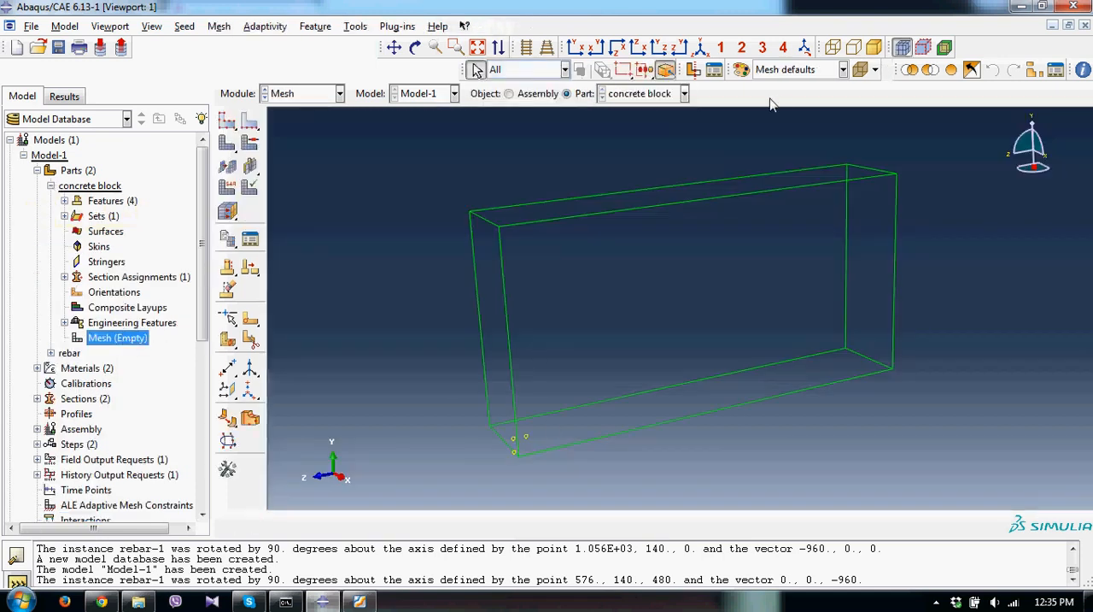
left_click(873, 50)
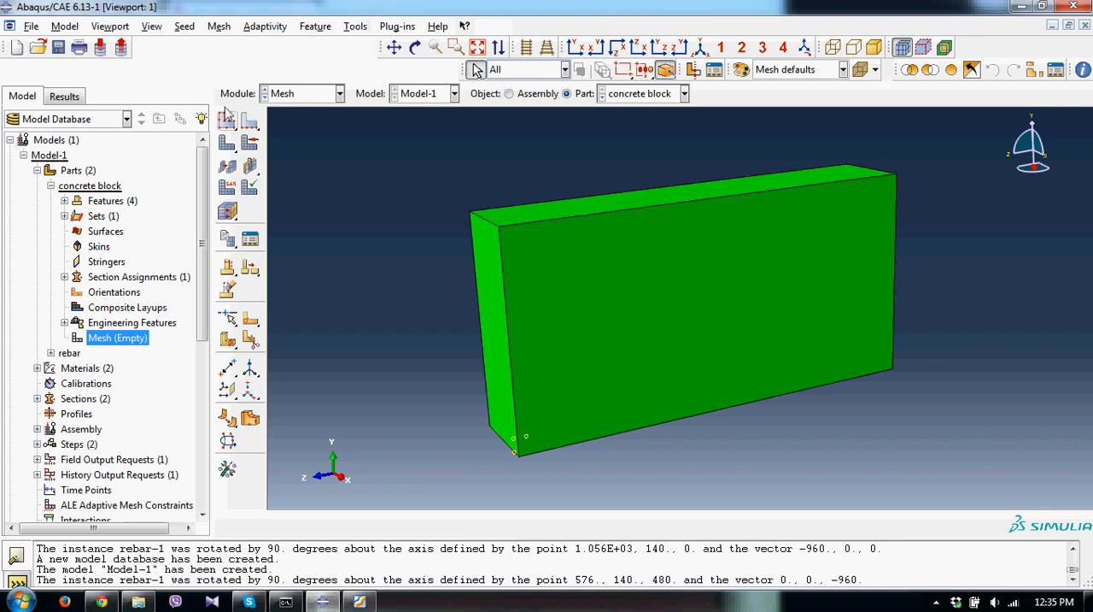
left_click(218, 27)
left_click(244, 76)
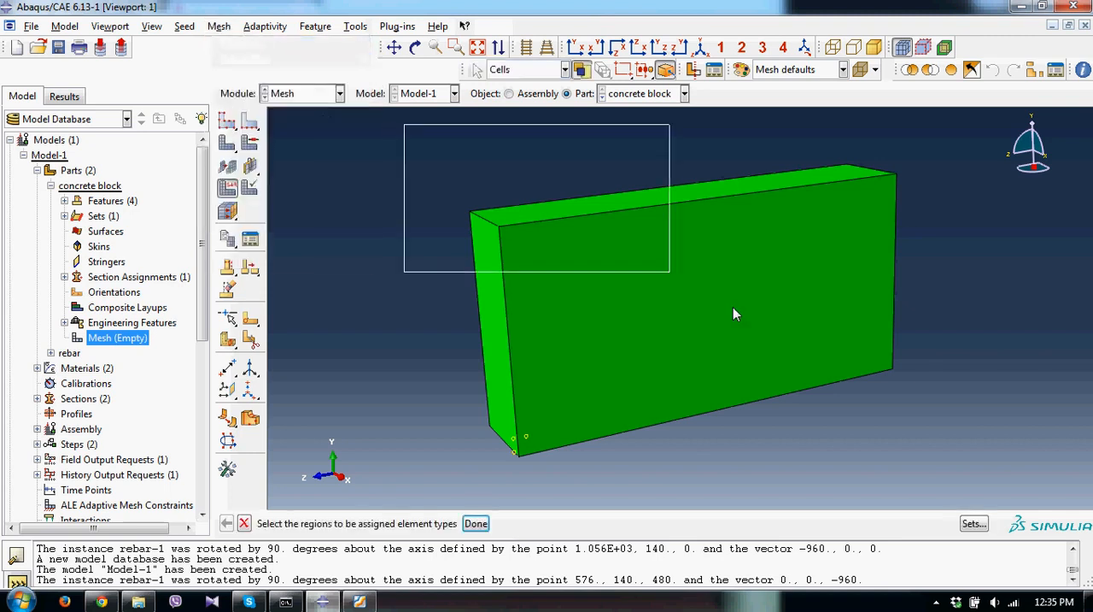
left_click(733, 307)
left_click(476, 523)
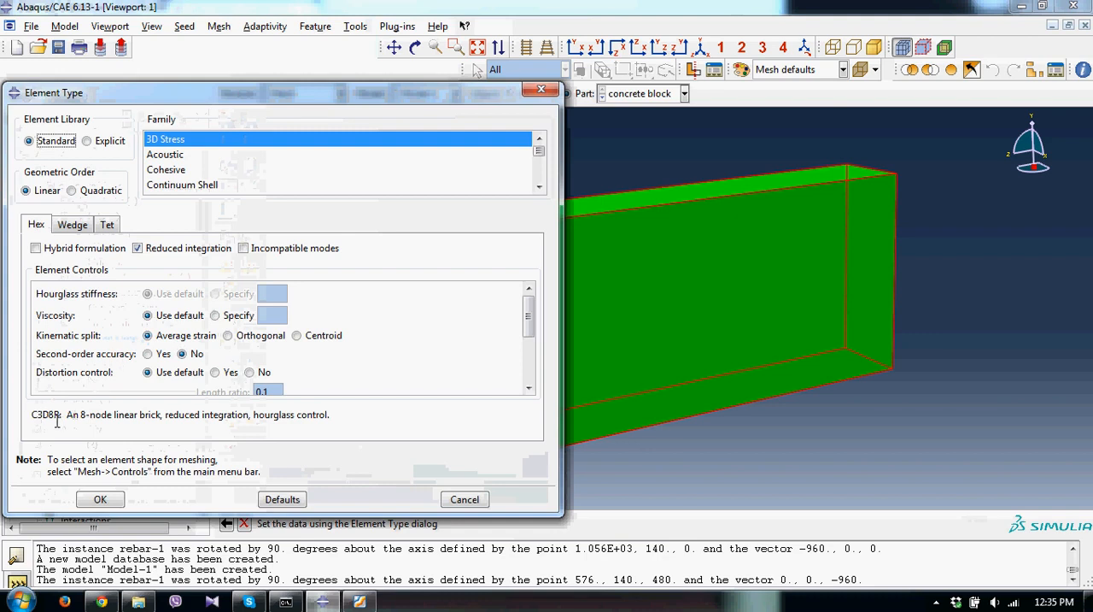
left_click(105, 498)
left_click(474, 523)
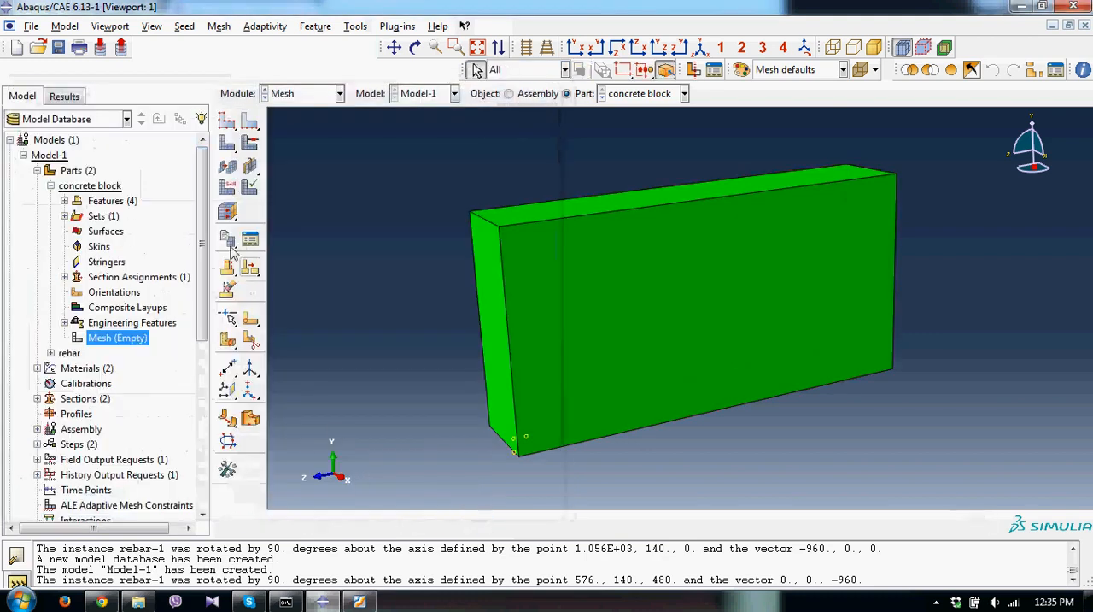
Set the concrete block's approximate global seed size and mesh the part.
left_click(228, 122)
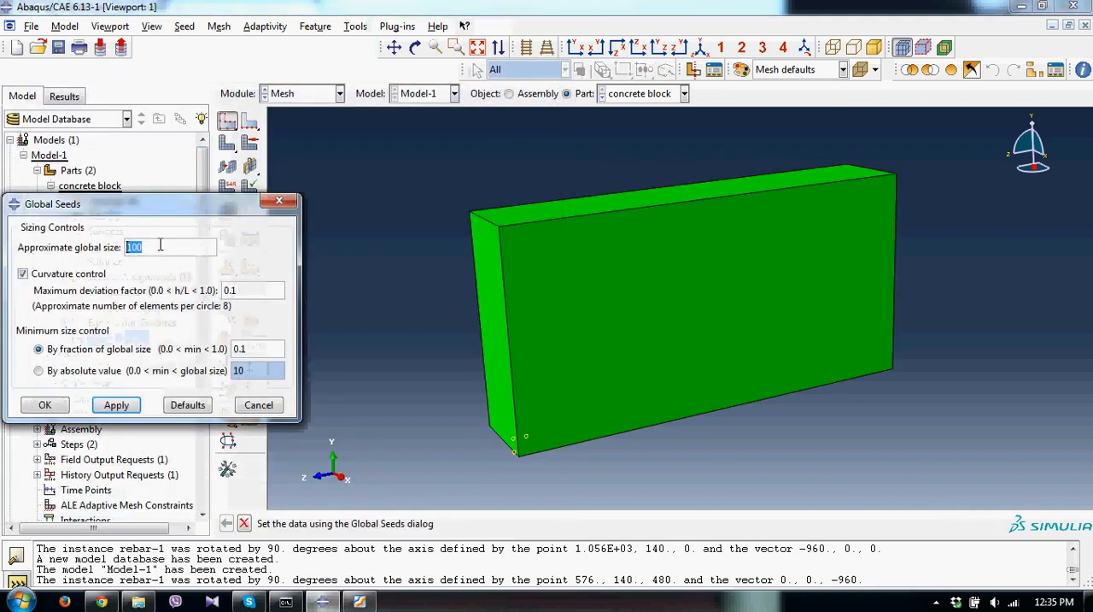
type("1")
left_click(45, 405)
left_click(394, 523)
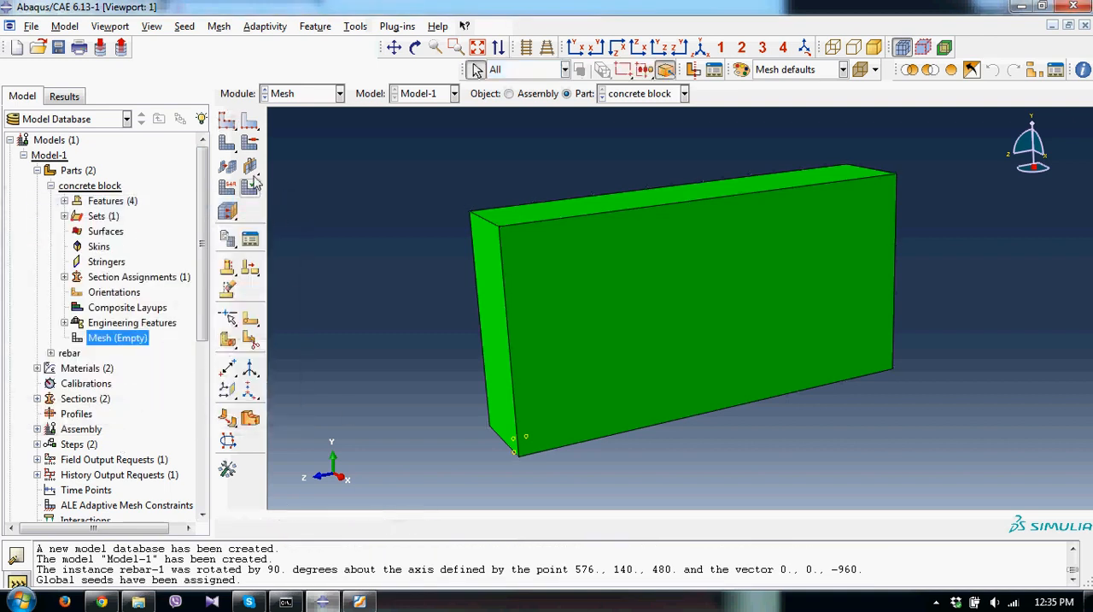
left_click(254, 181)
left_click(357, 523)
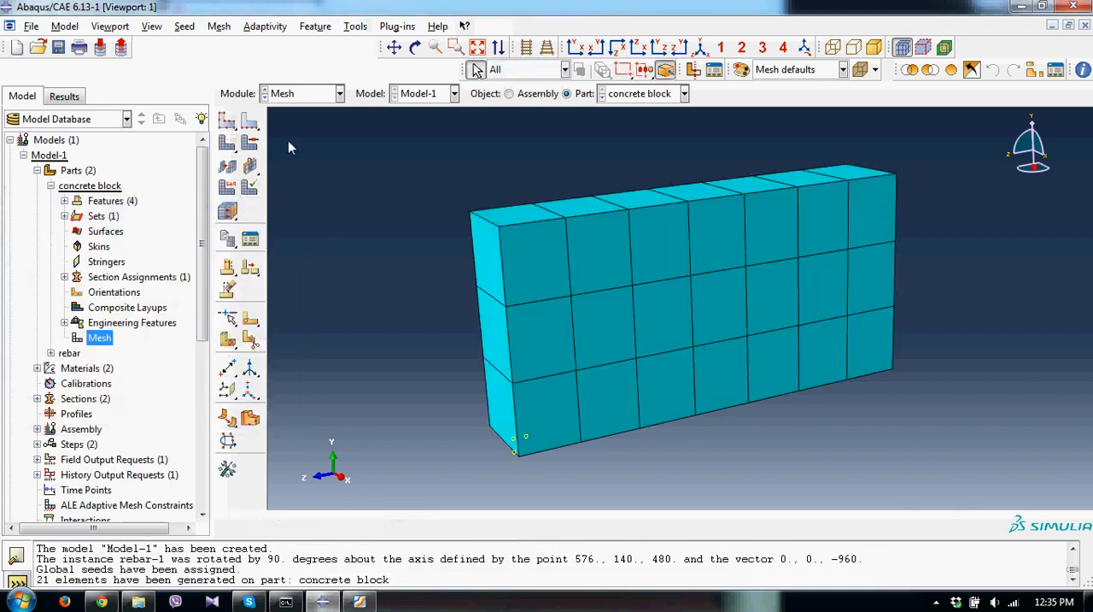
Open the rebar part for meshing and assign linear Truss elements (T3D2) to all three bars.
left_click(50, 185)
left_click(50, 201)
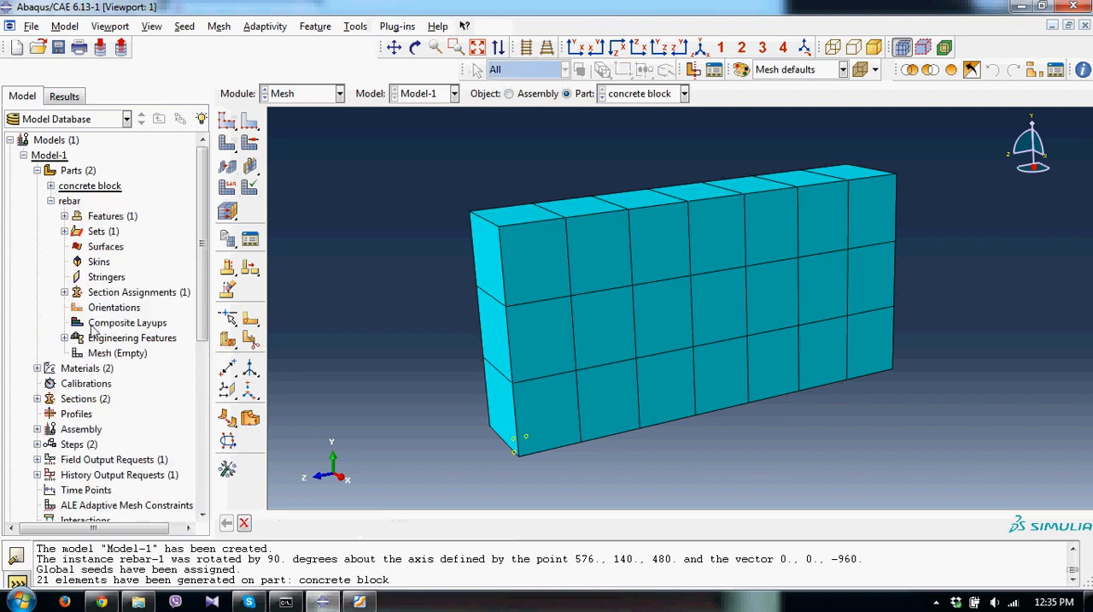
double_click(117, 353)
left_click_drag(456, 402, 487, 235)
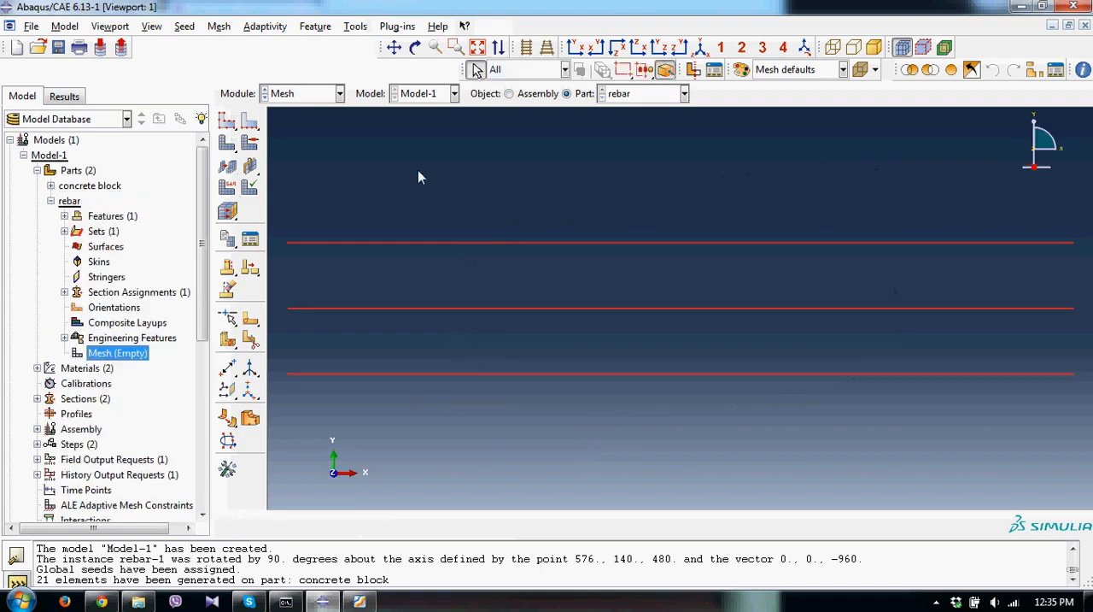
left_click(219, 26)
left_click(247, 77)
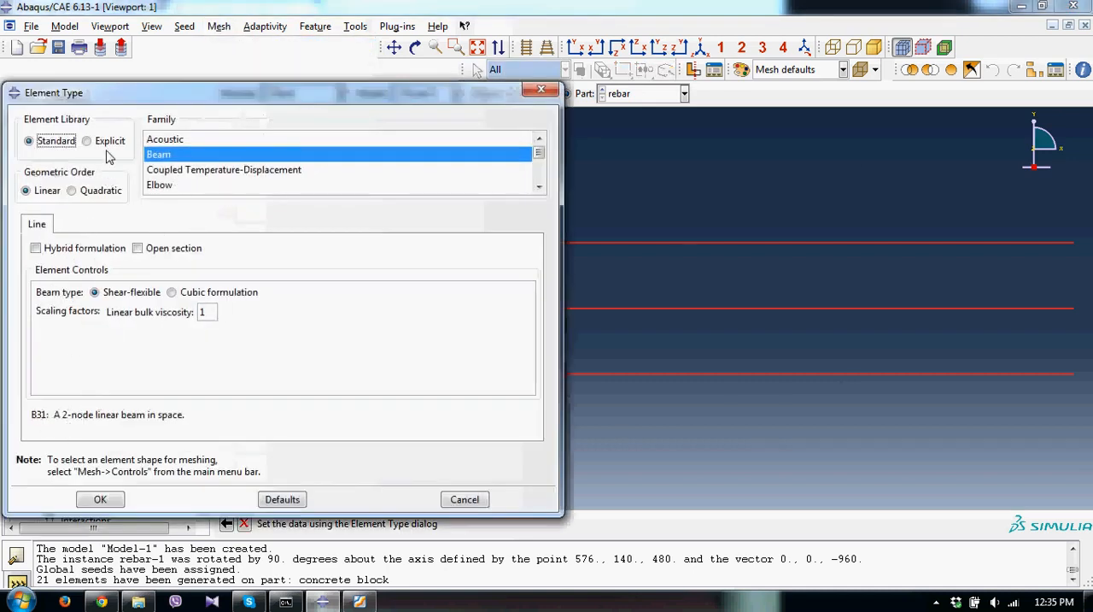
left_click(539, 187)
left_click(539, 187)
left_click(539, 187)
left_click(539, 187)
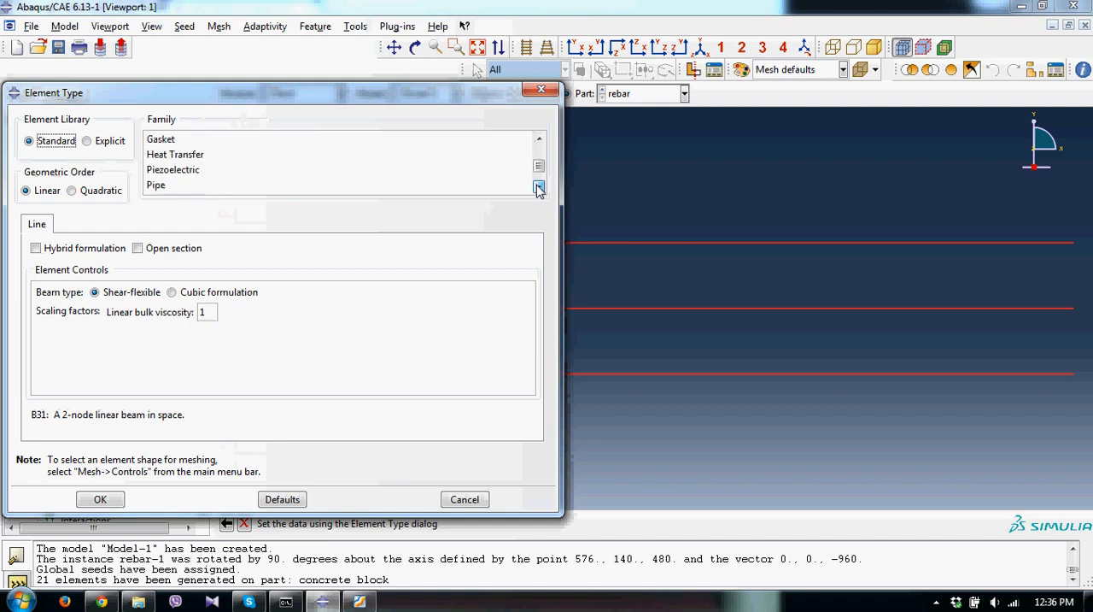
left_click(539, 187)
left_click(539, 187)
left_click(160, 188)
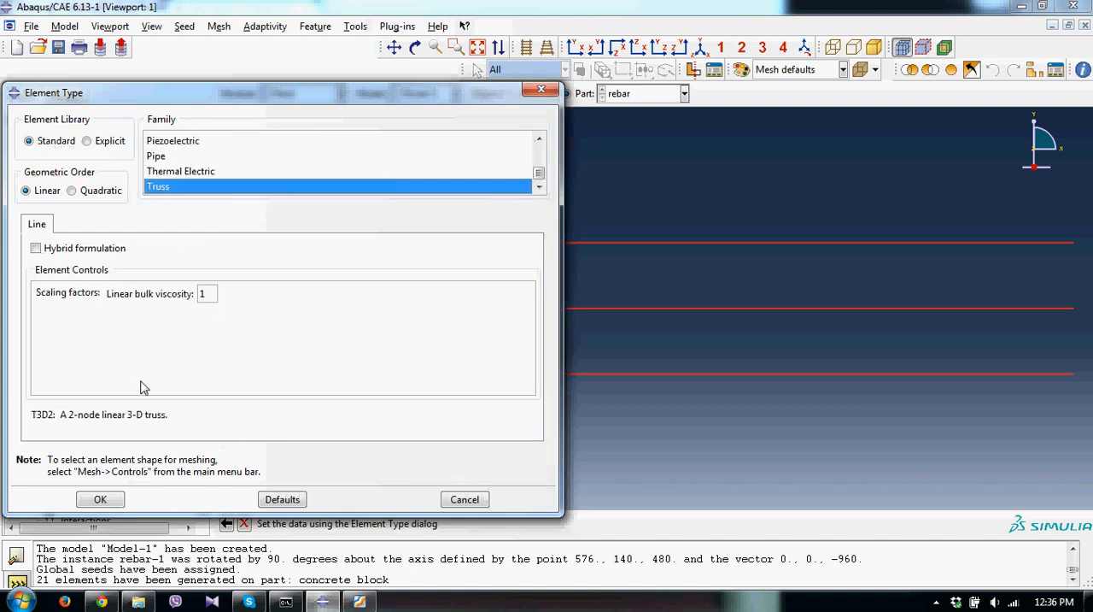
left_click(95, 500)
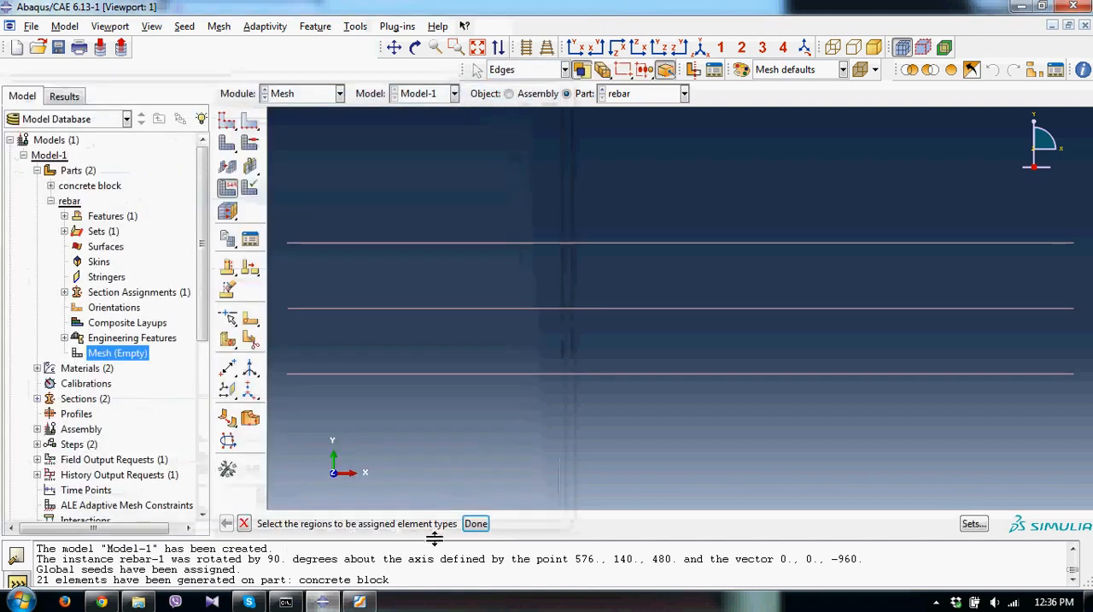
Seed the rebar part with an approximate global size of 150 and mesh it.
left_click(226, 121)
type("150")
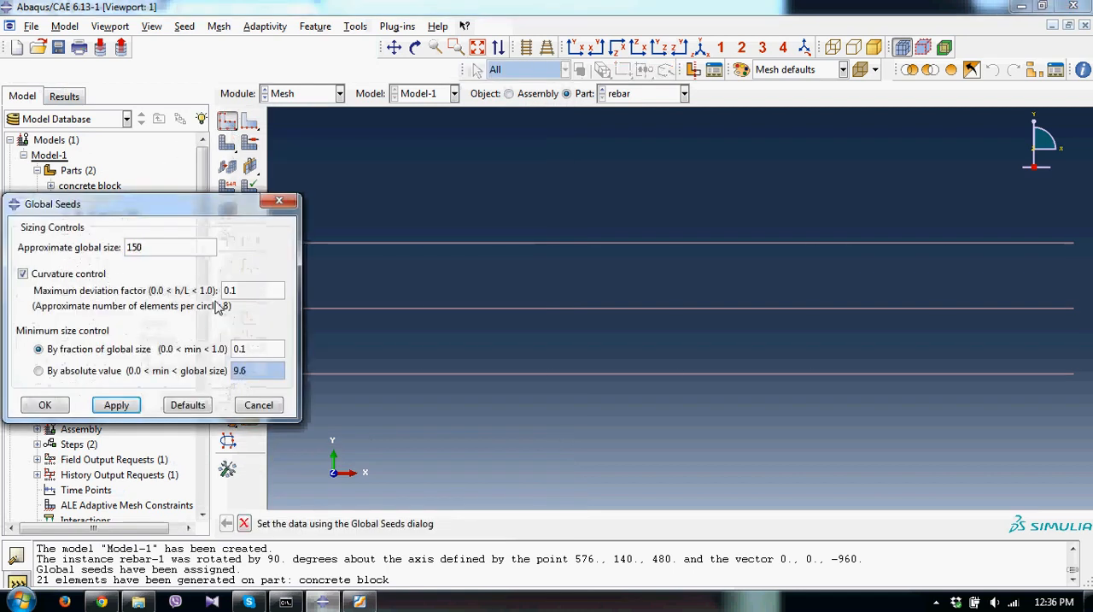
key("Return")
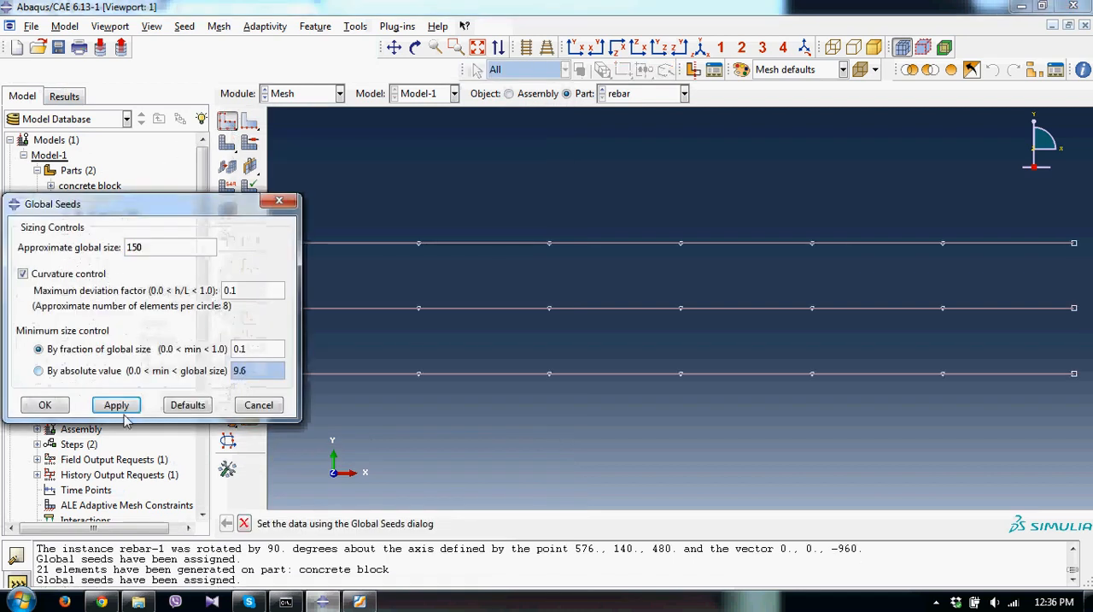
left_click(53, 407)
left_click(227, 165)
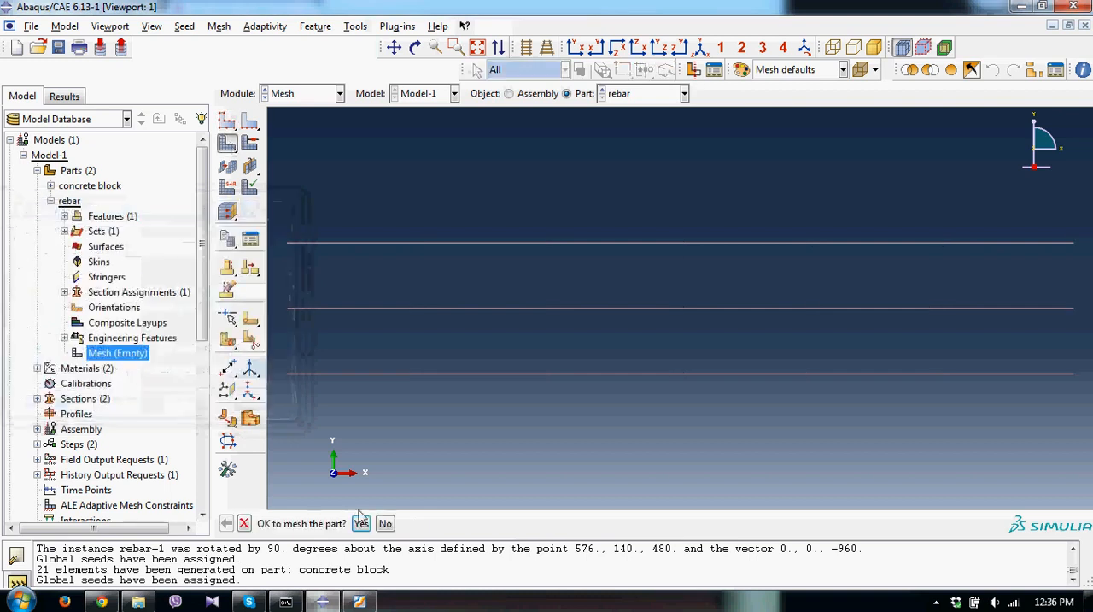
left_click(362, 519)
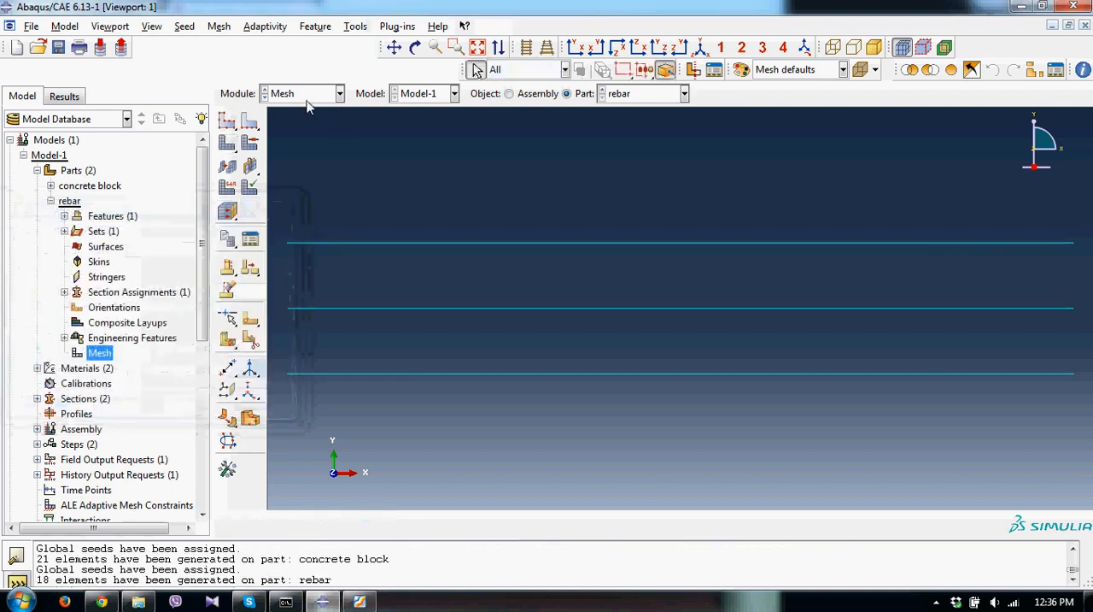
Switch to the Job module and create a job named Job-1 from Model-1 with default settings.
left_click(307, 96)
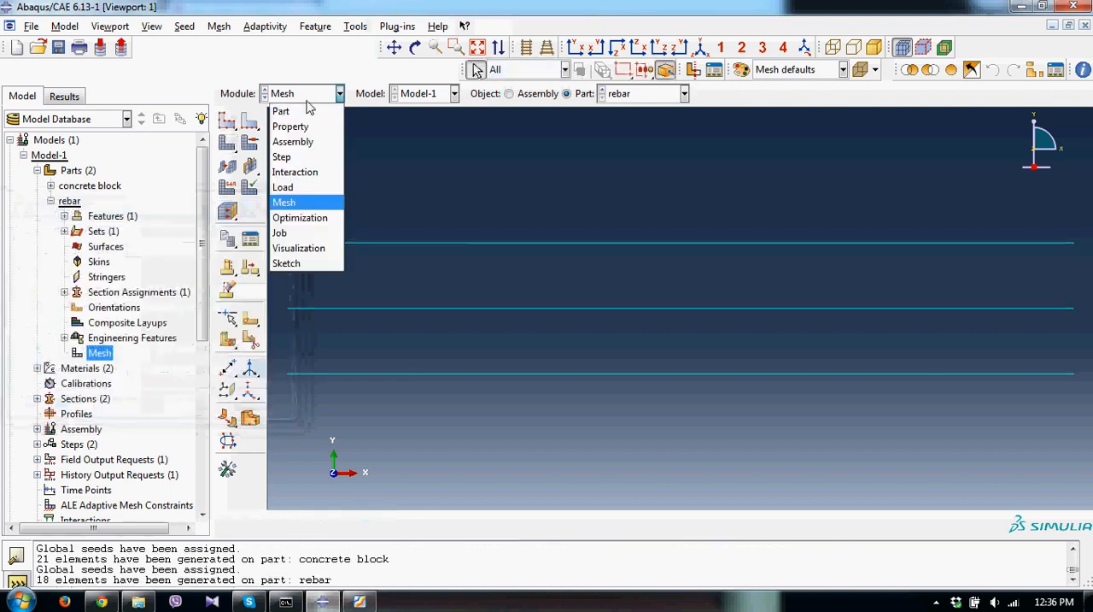
left_click(299, 234)
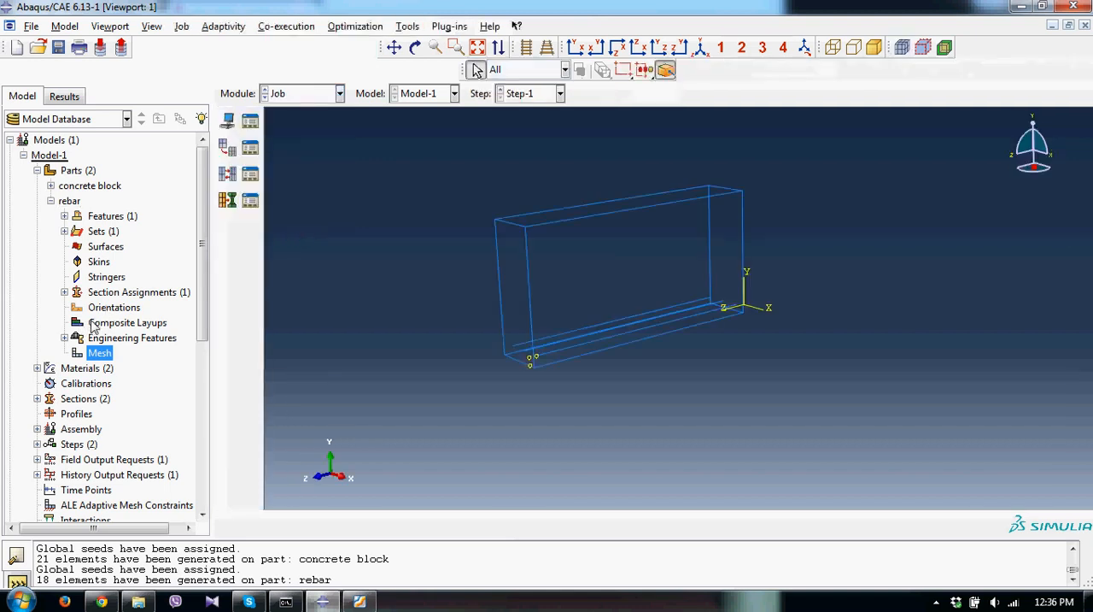
left_click(228, 120)
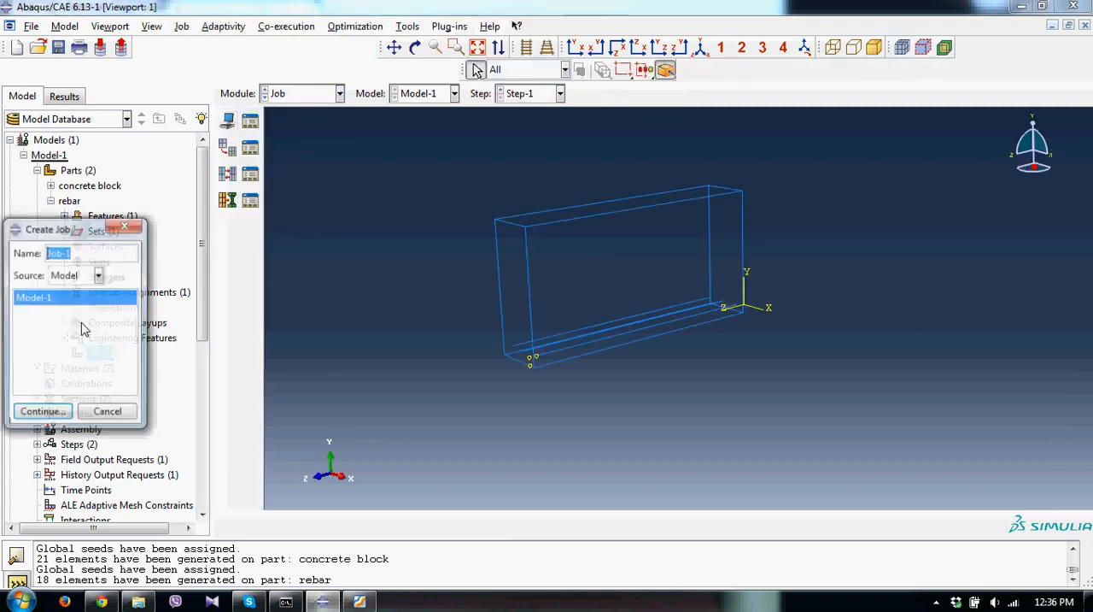
left_click(51, 415)
left_click(105, 448)
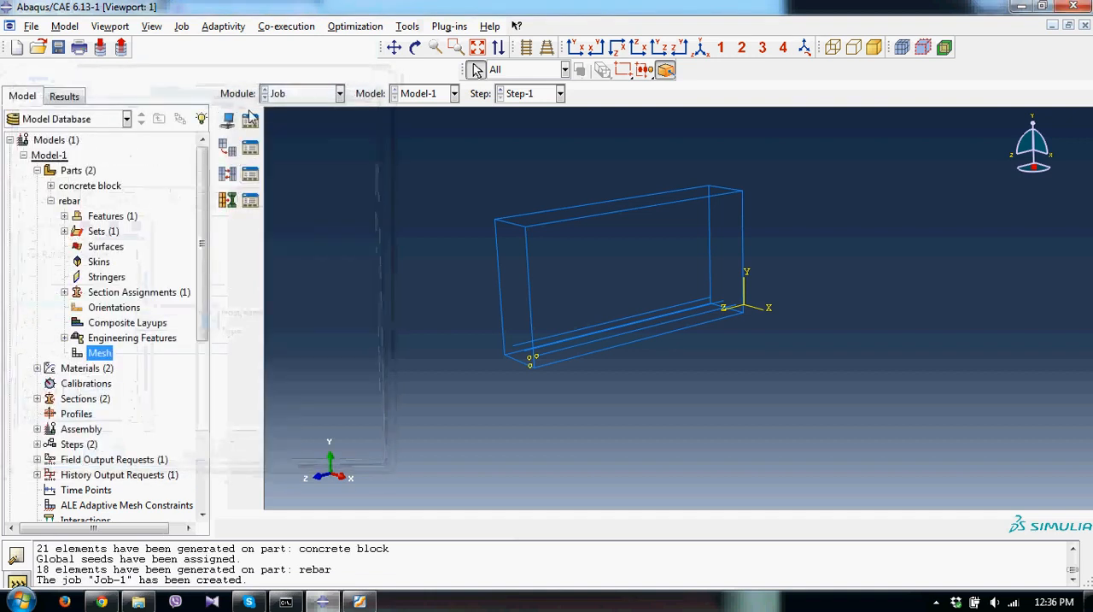
Submit Job-1 for analysis, overwriting the existing job files.
left_click(250, 118)
left_click(389, 175)
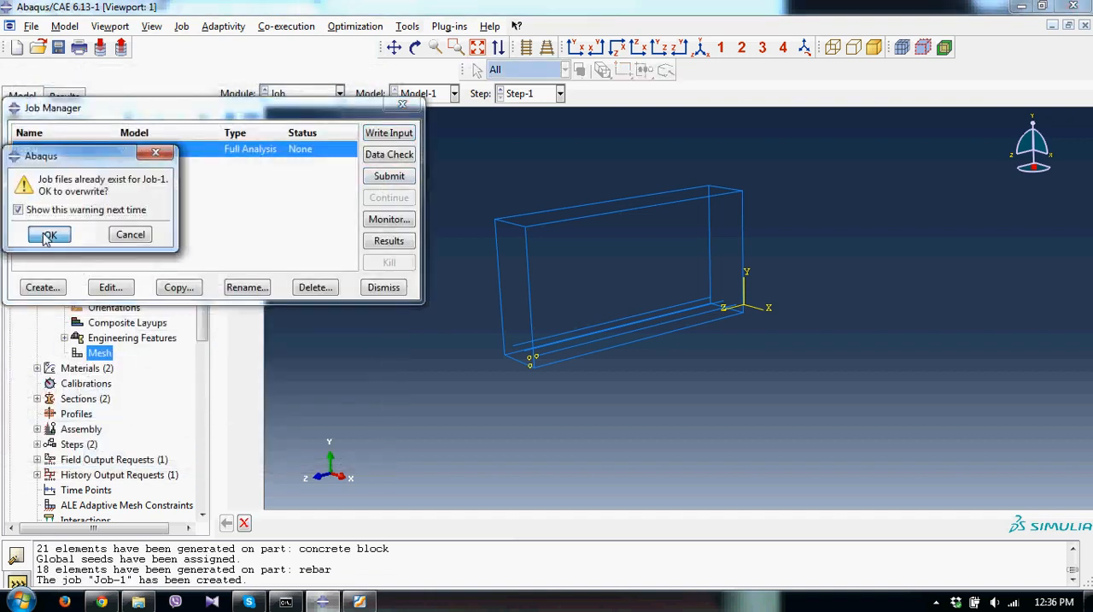
left_click(48, 235)
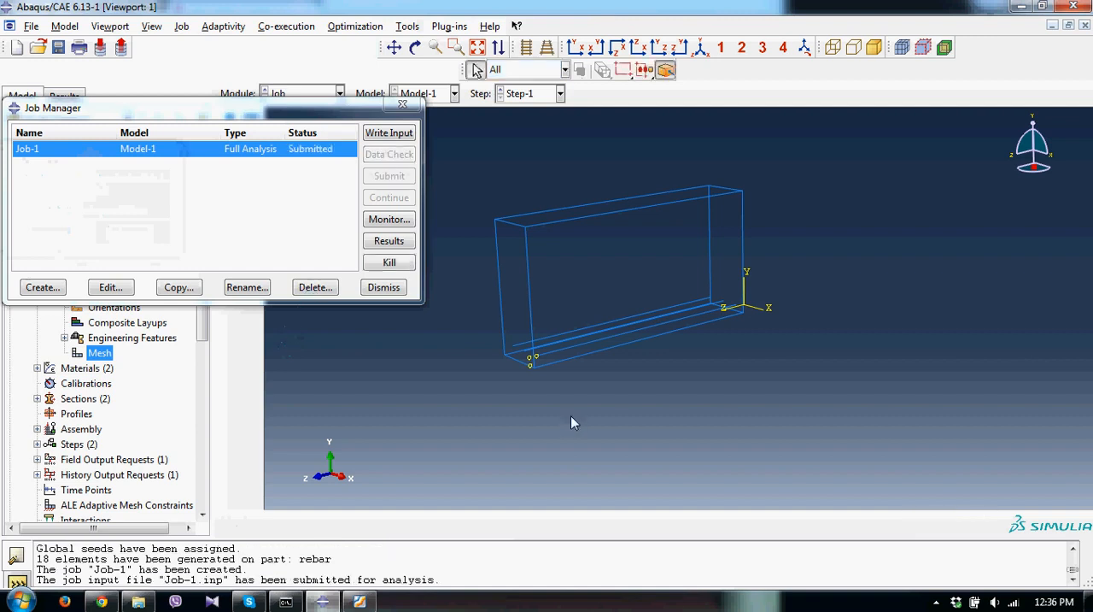
Check the beam drawing in Foxit Reader, return to Abaqus/CAE and open the monitor for Job-1.
left_click(360, 601)
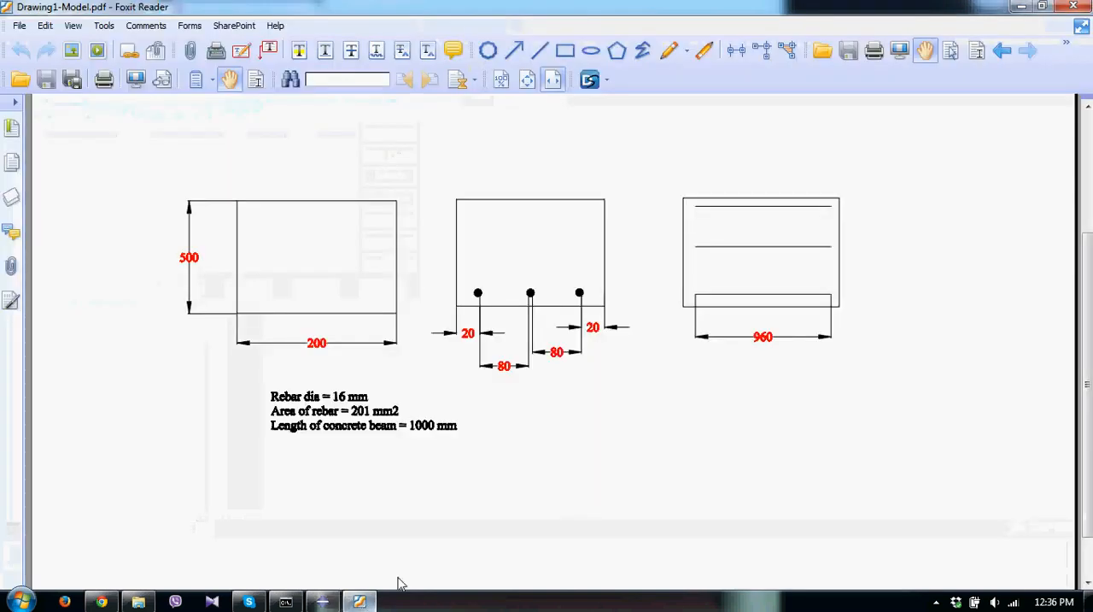
left_click(361, 600)
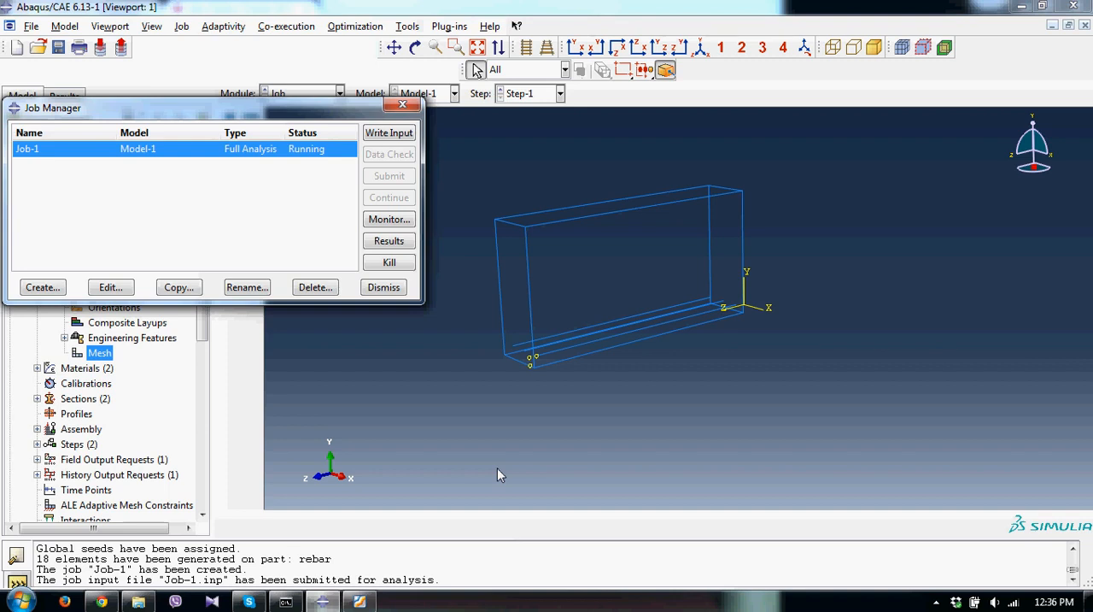
left_click(388, 219)
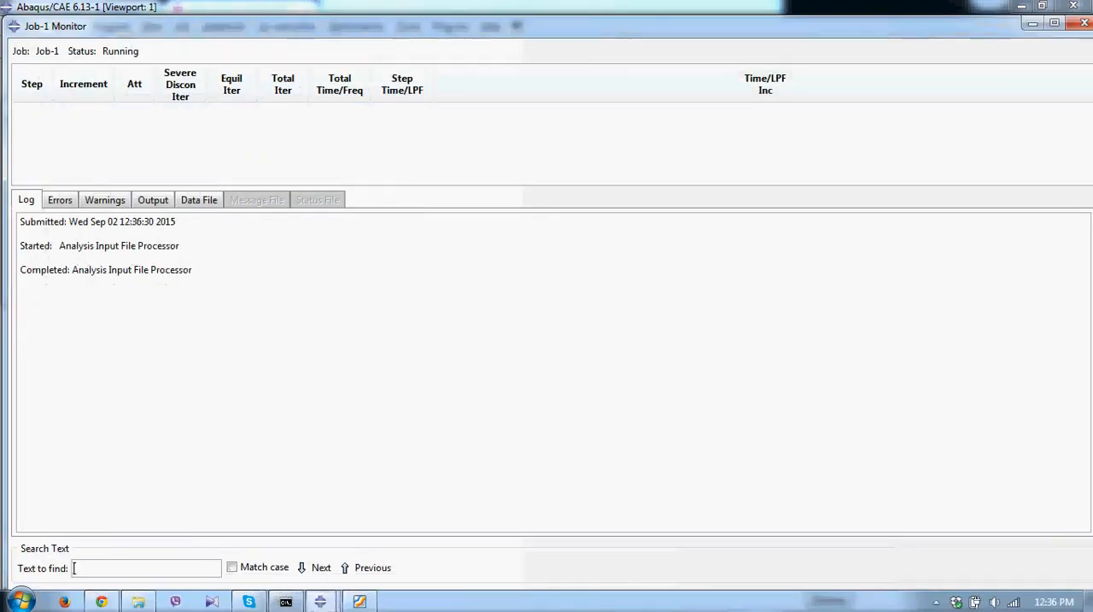
Minimize the Job-1 monitor and display the beam assembly with shaded rendering.
left_click(1034, 23)
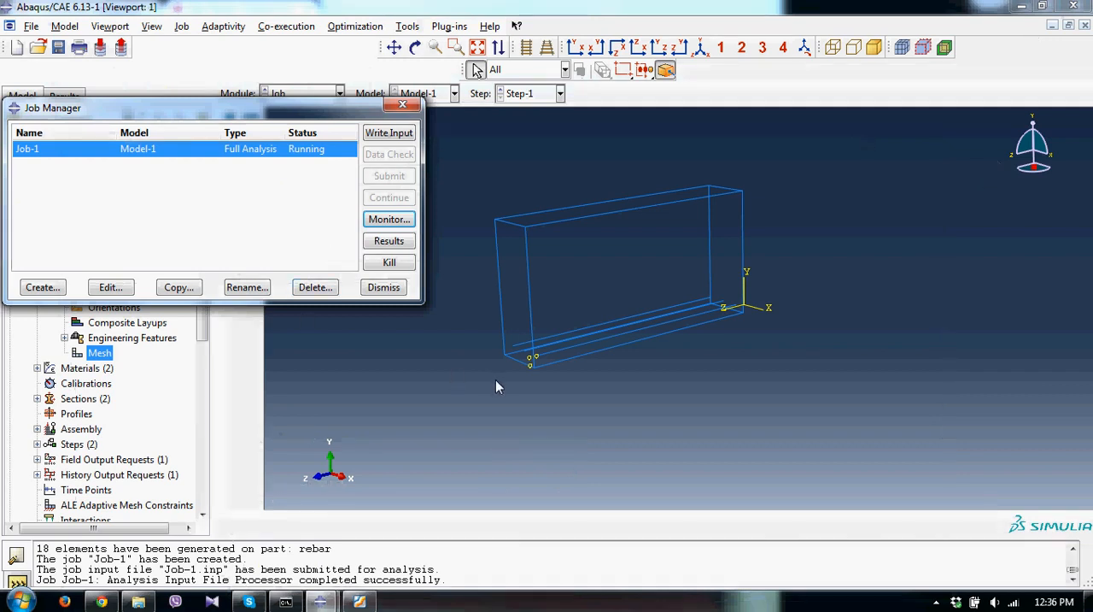
scroll(428, 391, "down", 2)
scroll(412, 385, "up", 2)
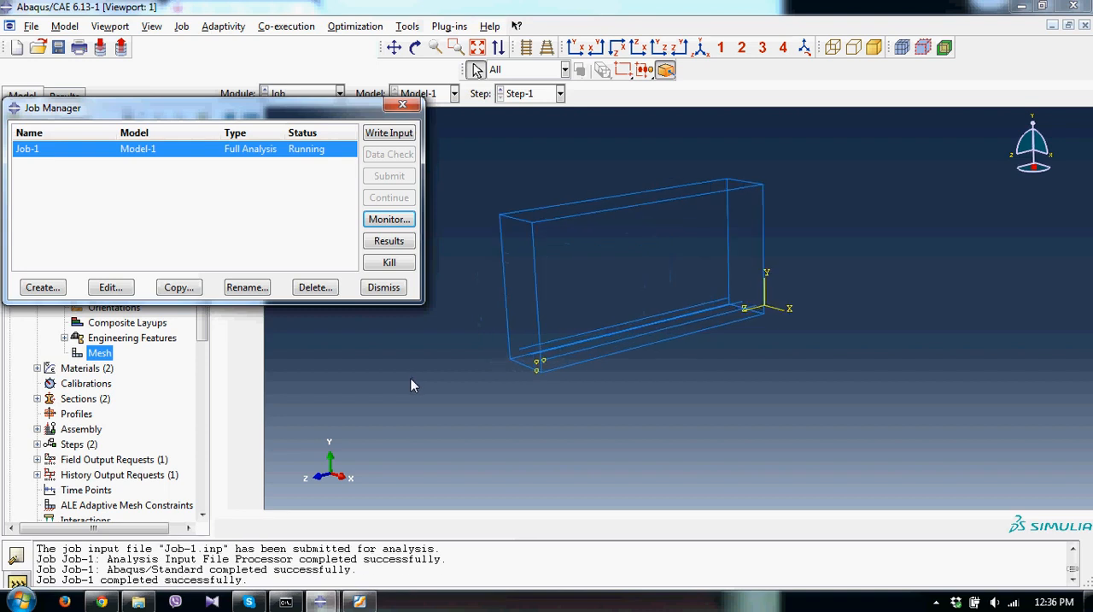
left_click(873, 48)
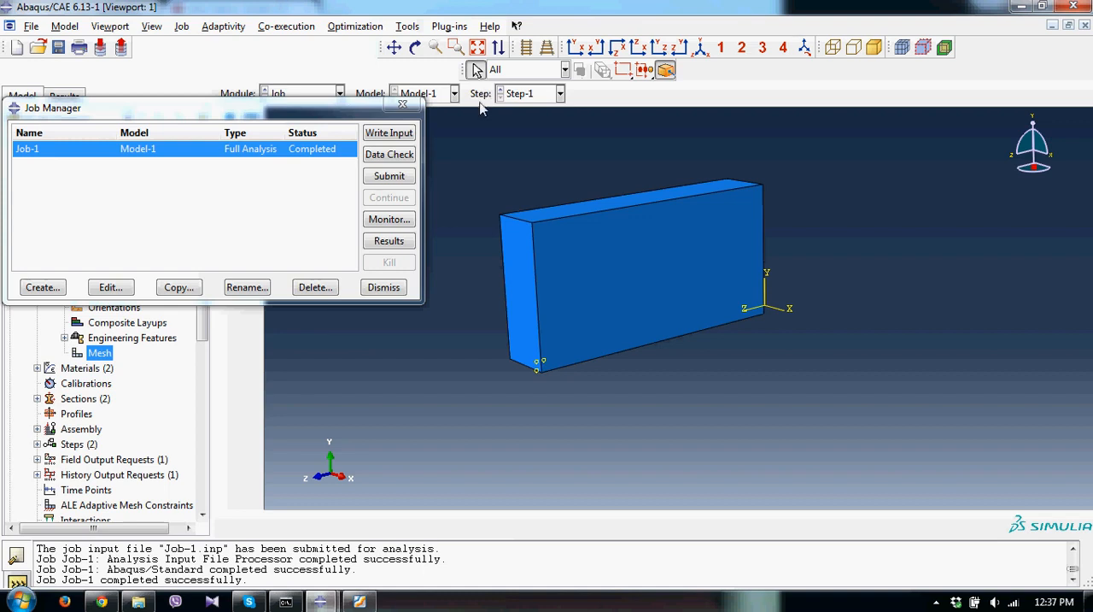
Open the Job-1 results and plot the Mises stress contours on the deformed beam.
left_click(405, 242)
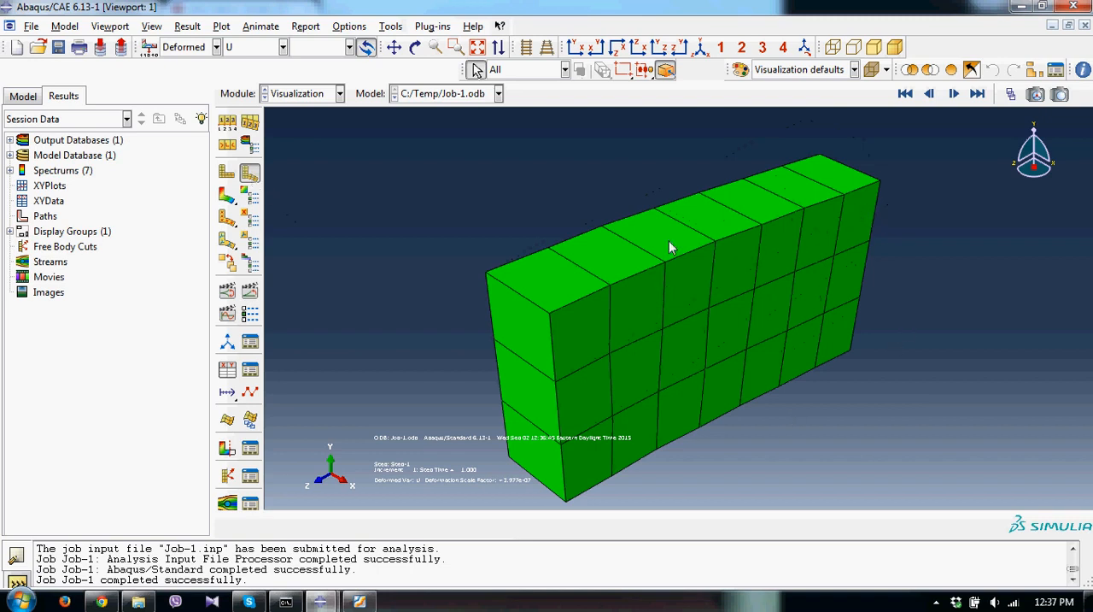
left_click(227, 195)
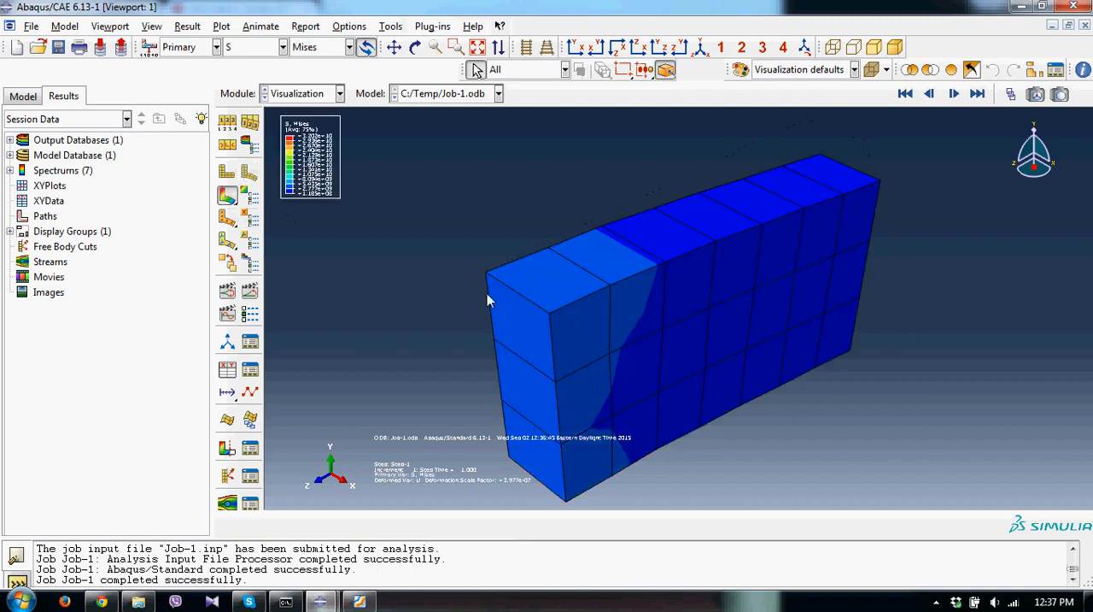
Set the legend font size to 14 points in the viewport annotation options.
left_click(110, 26)
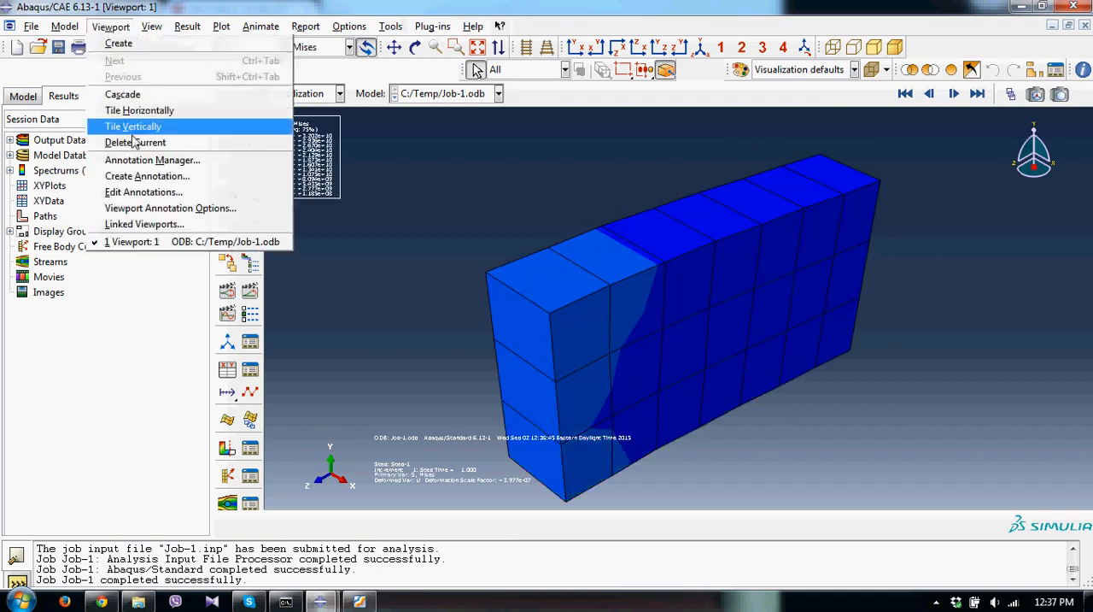
left_click(158, 208)
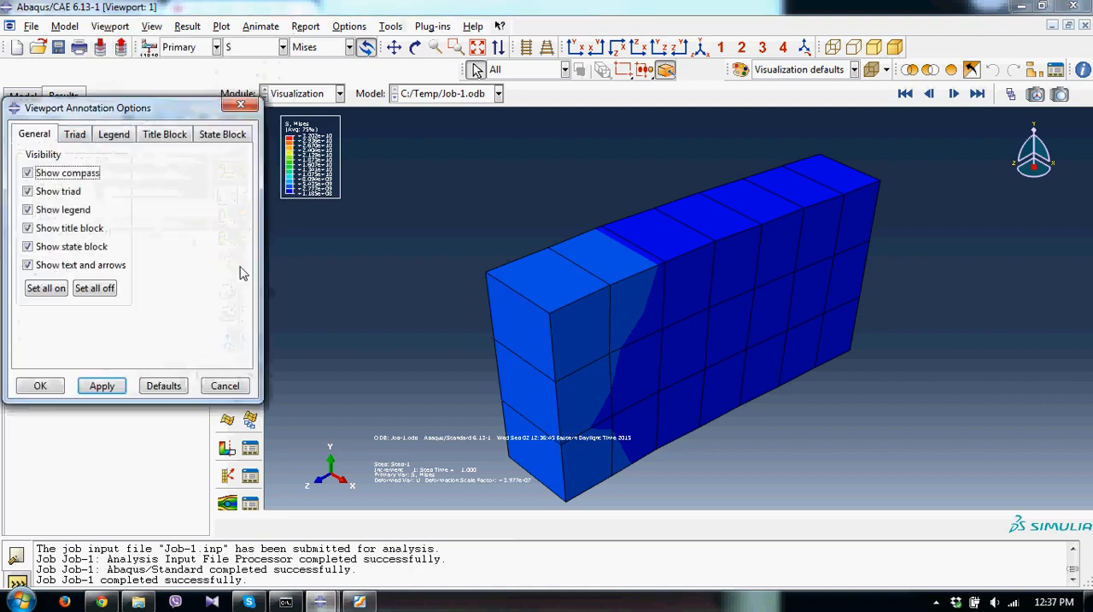
left_click(118, 135)
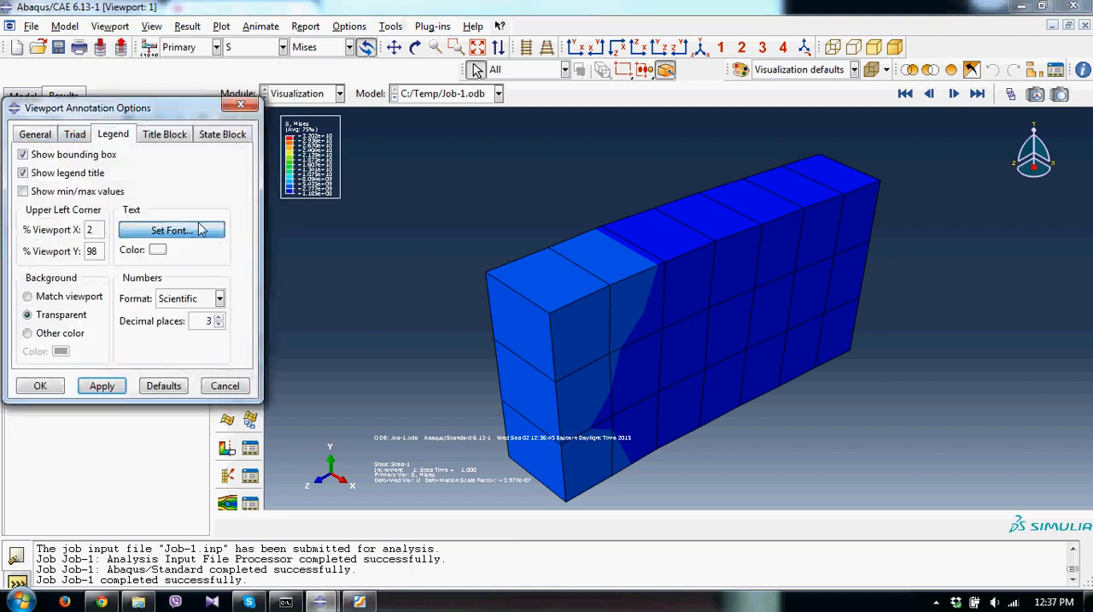
left_click(199, 229)
left_click(490, 225)
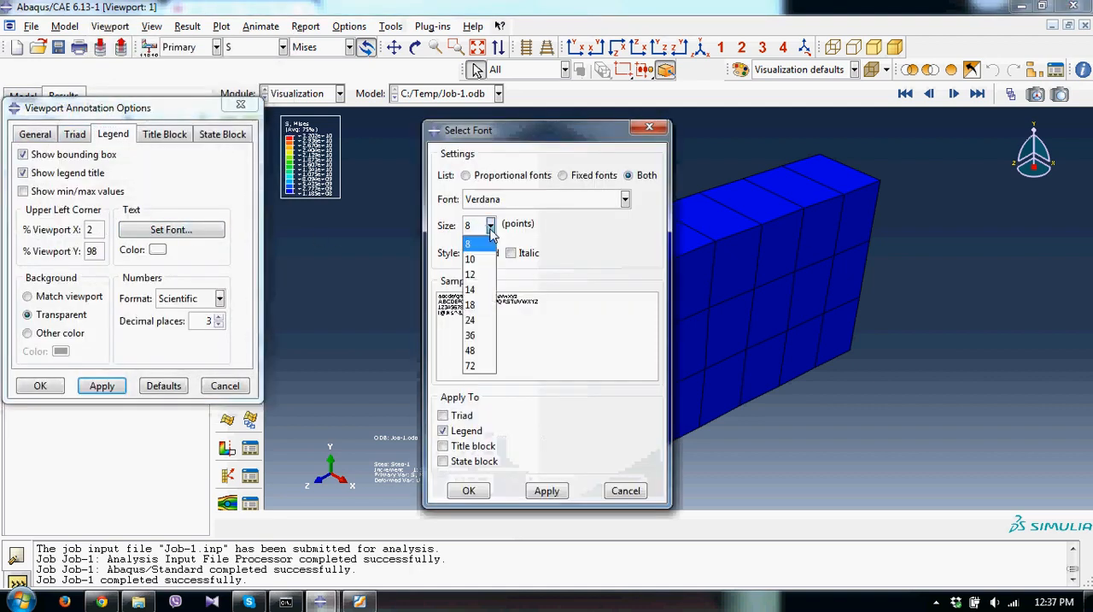
left_click(472, 290)
left_click(469, 490)
left_click(58, 386)
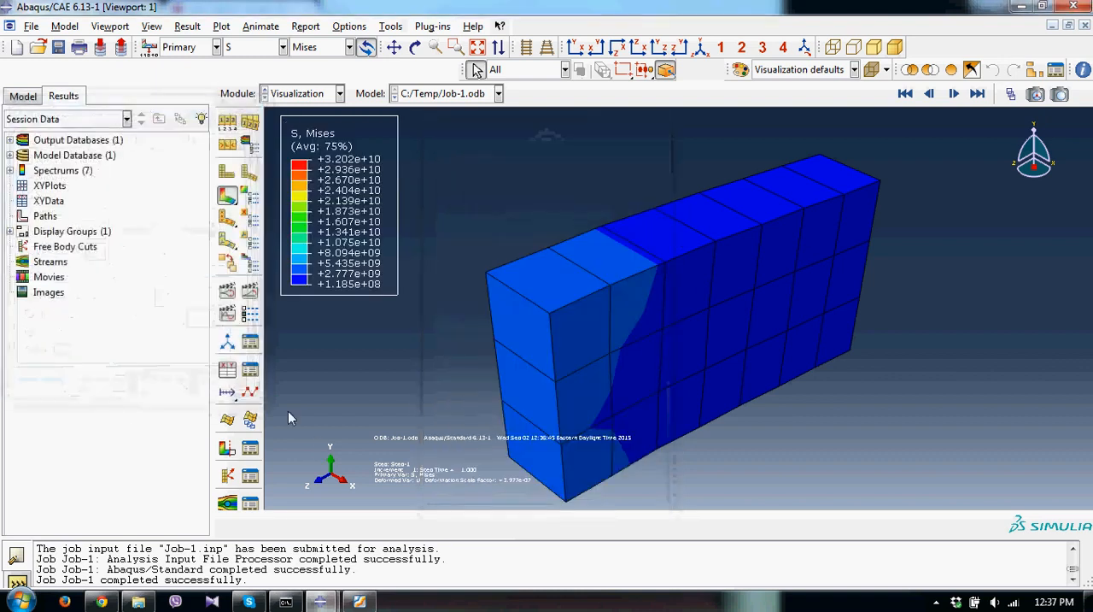
Switch the contour plot's primary variable to displacement U, showing its magnitude.
left_click(283, 47)
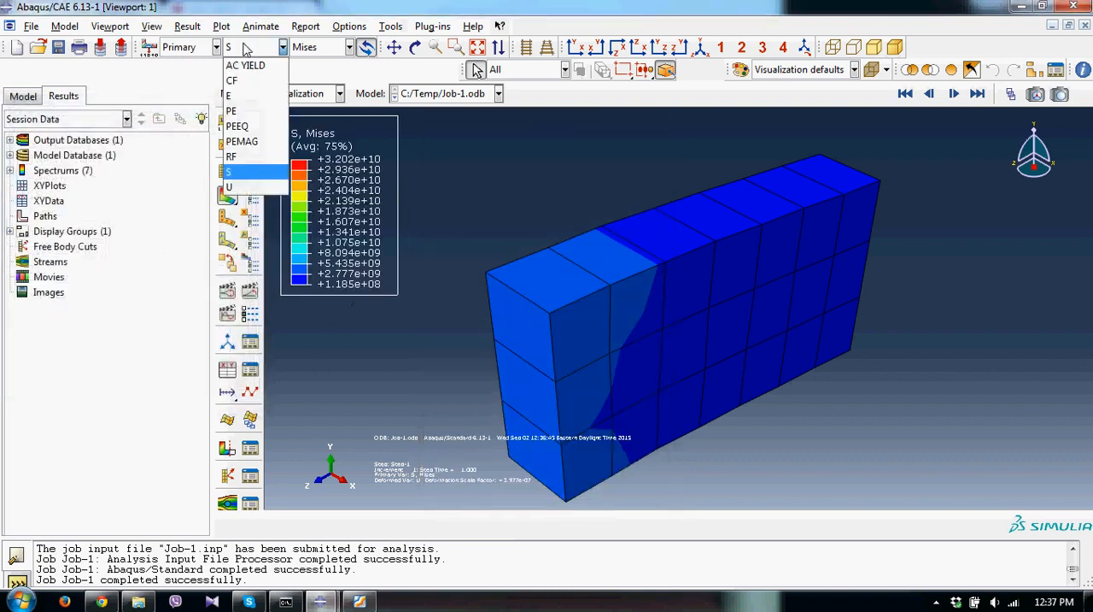
left_click(243, 190)
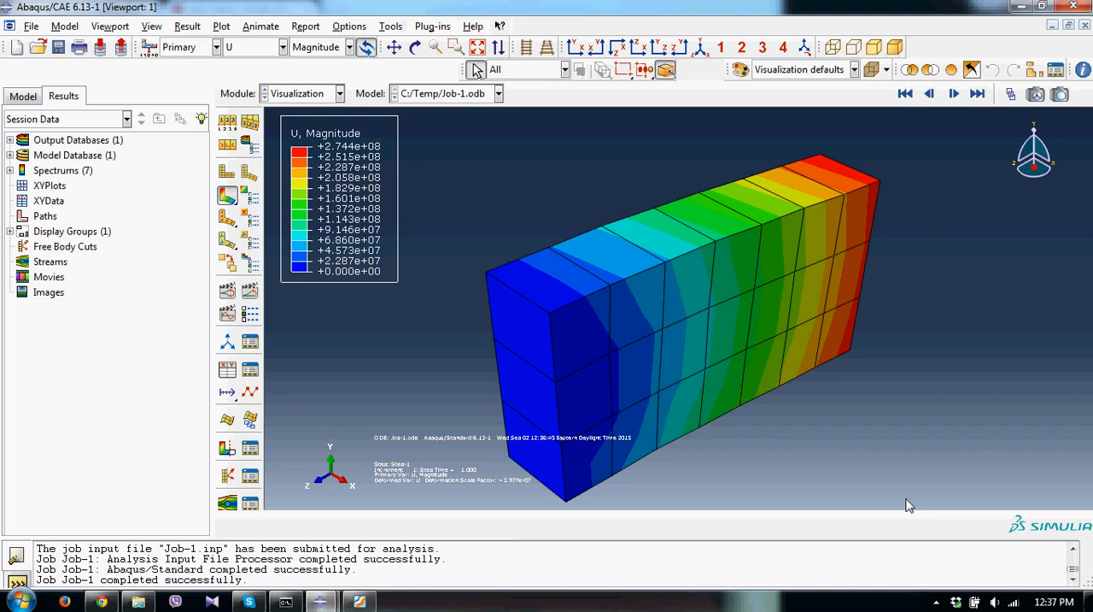
left_click(937, 602)
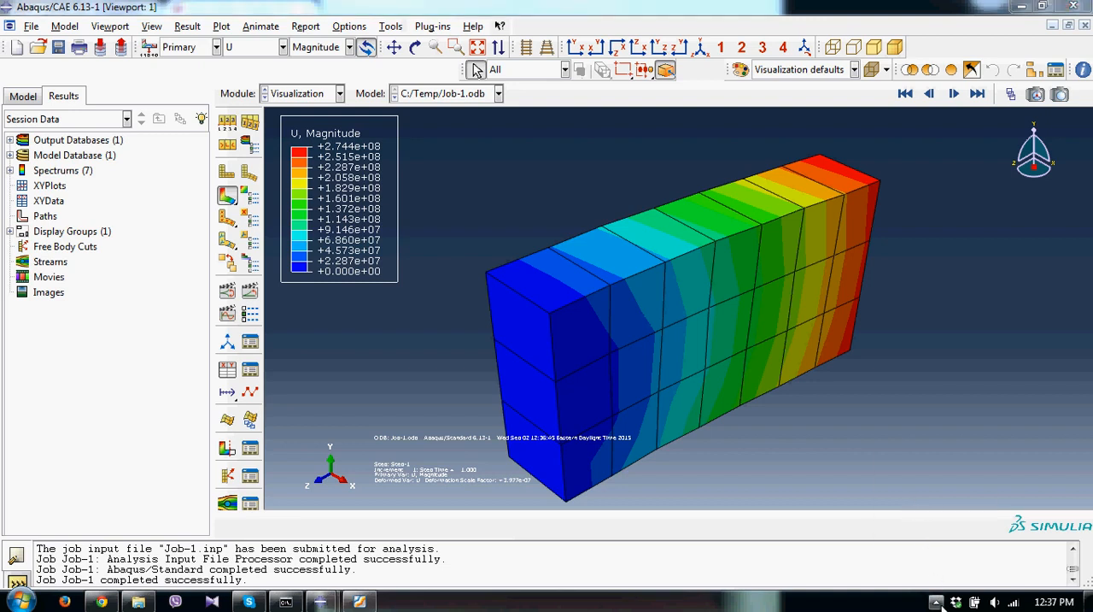